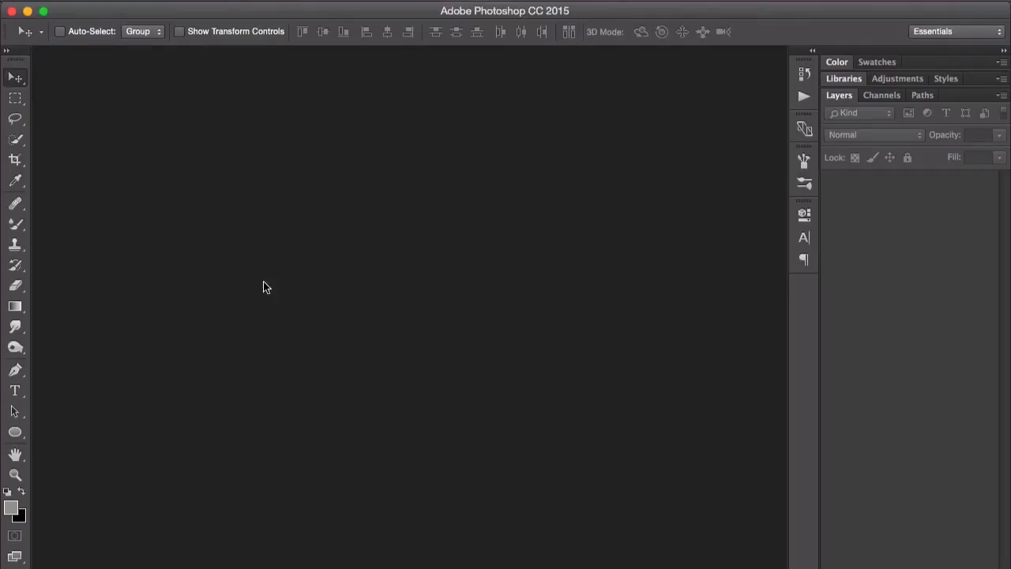
- Switch to Google Chrome and view the retouched portrait posted in the Pakistan Freelance Portal group, closing the photo when done
left_click(355, 555)
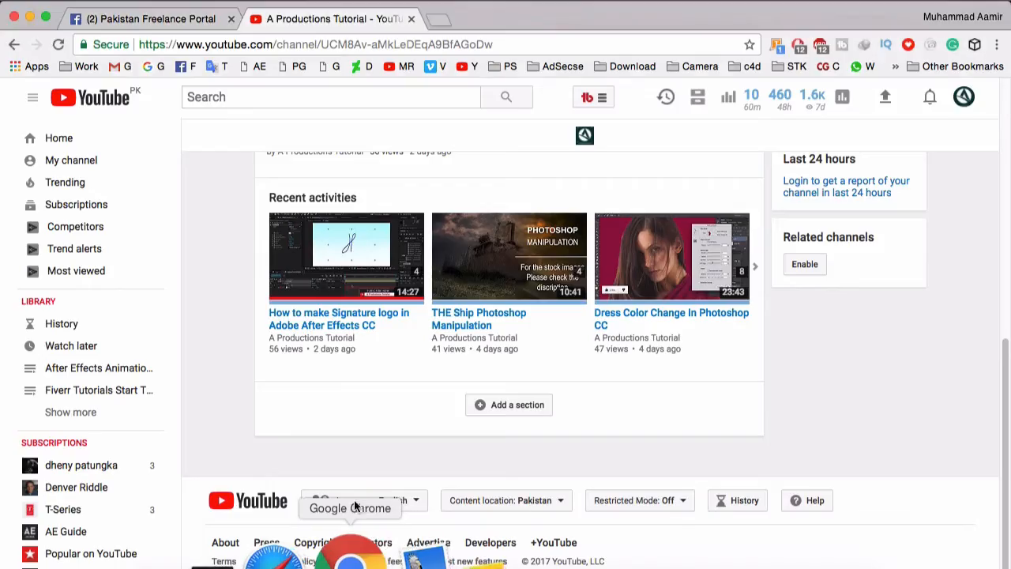
left_click(191, 19)
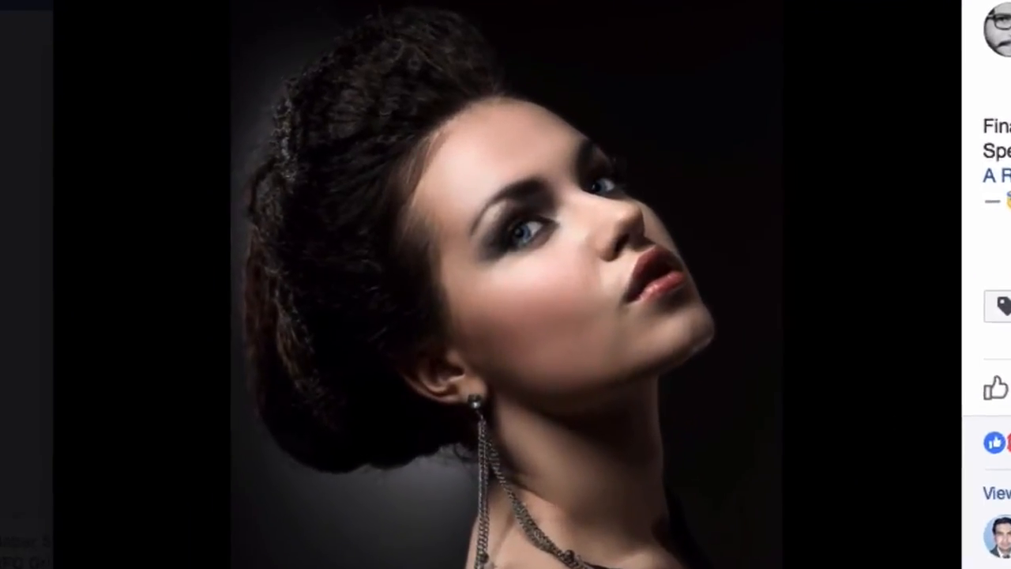
left_click(486, 162)
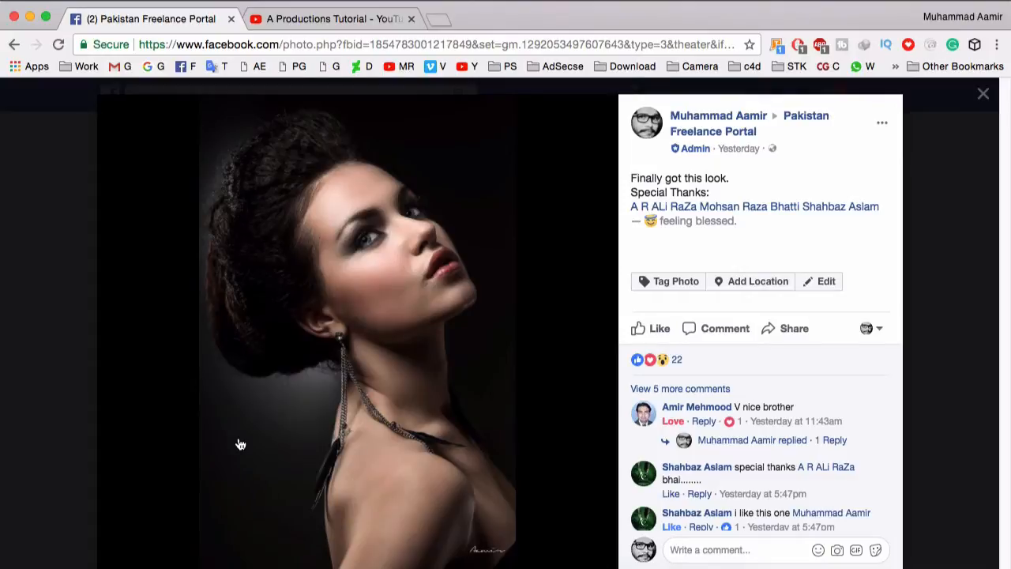
left_click(57, 341)
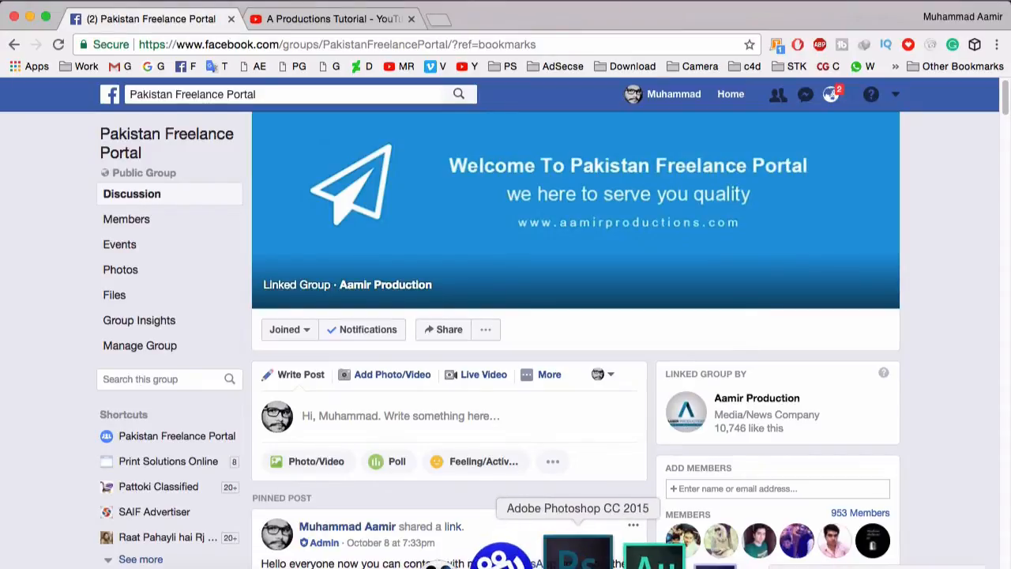
- Switch back to Adobe Photoshop and open the raw photo f1836085904.nef from the Free folder in Camera Raw
left_click(573, 553)
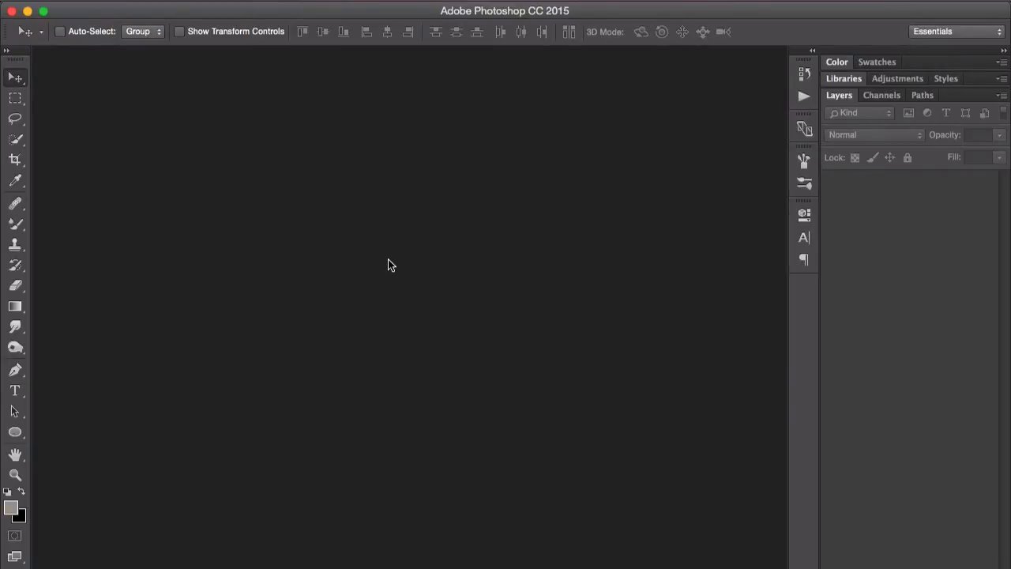
key("super+o")
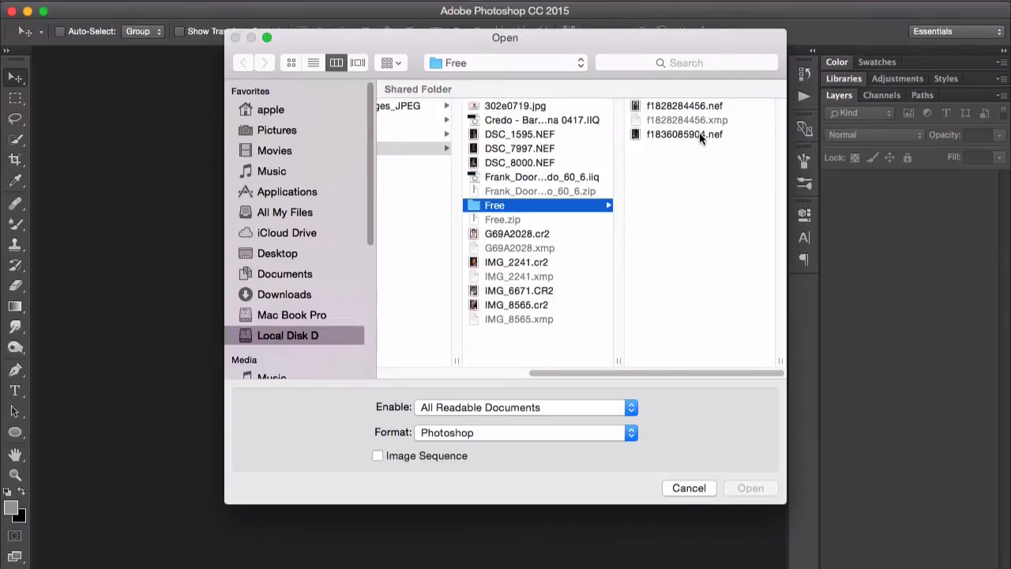
left_click(699, 133)
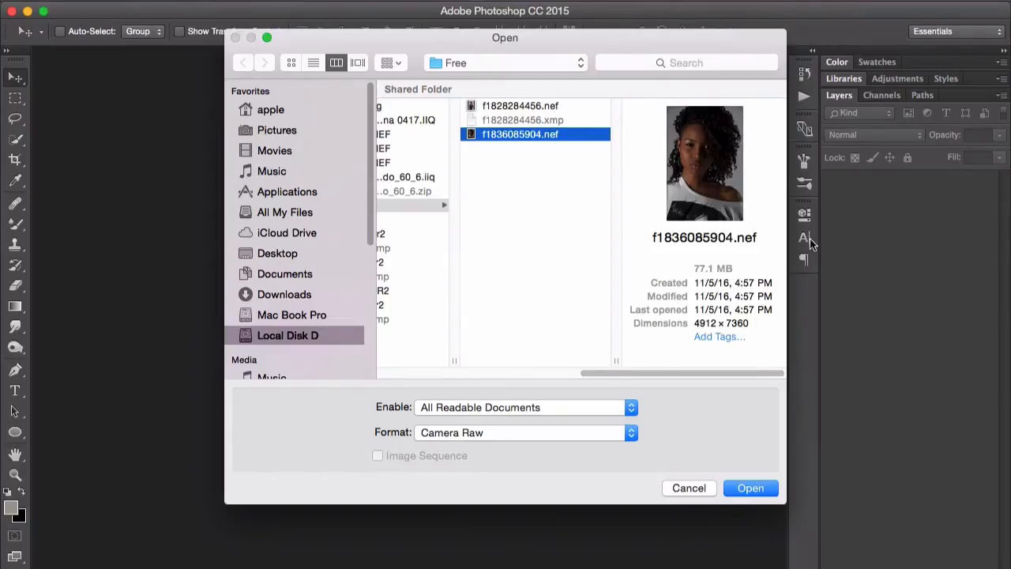
left_click_drag(787, 238, 887, 238)
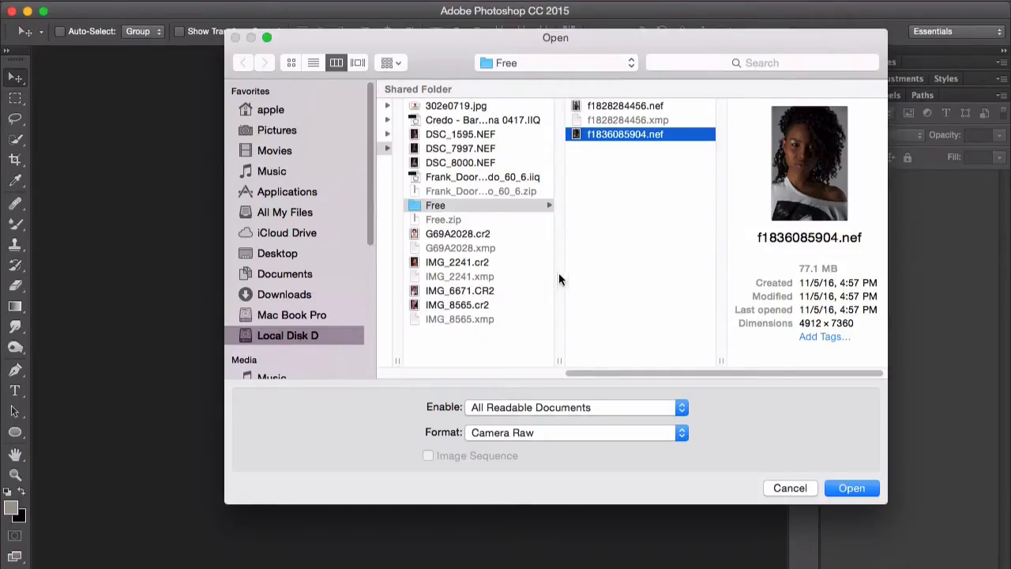
left_click_drag(598, 374, 722, 273)
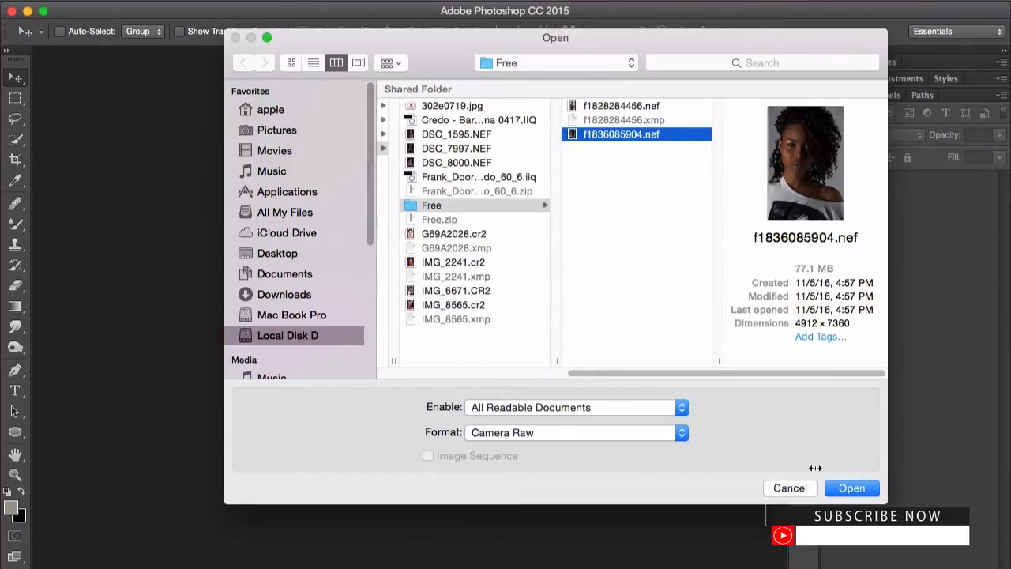
left_click(860, 488)
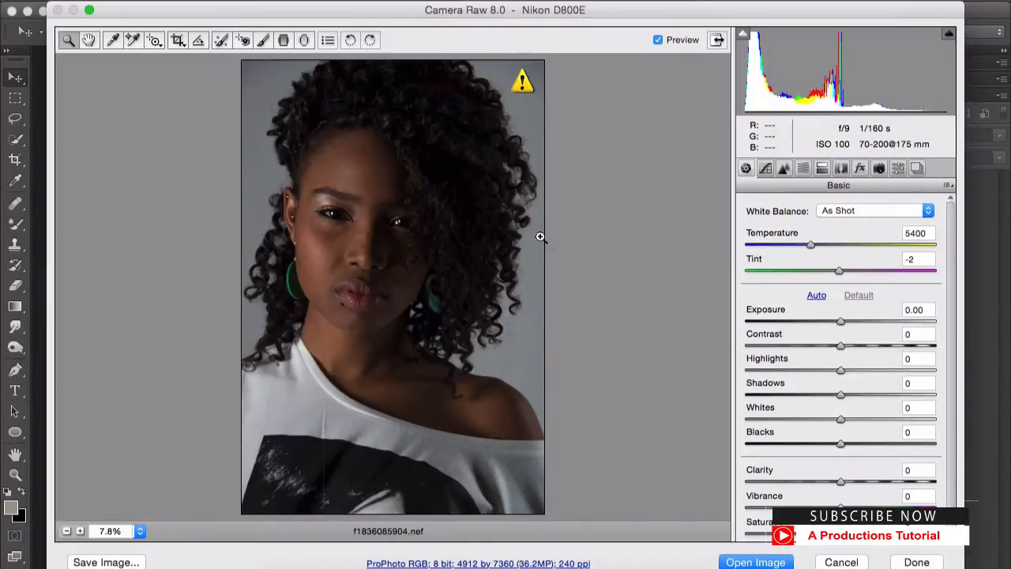
- Examine the skin on the model's forehead, eyes, nose and lips up close in the raw preview
left_click(354, 234)
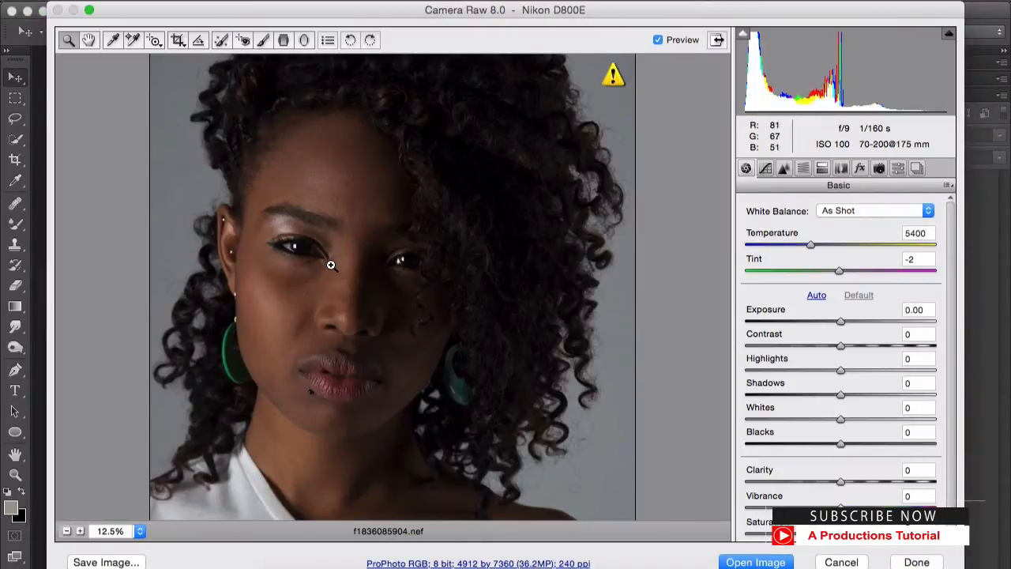
left_click(330, 265)
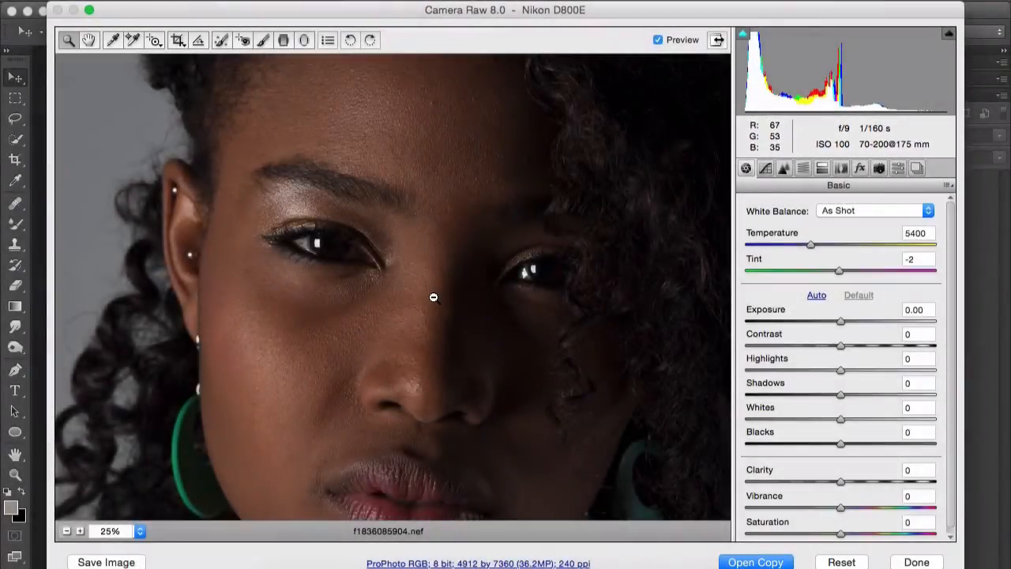
left_click(433, 297, "alt")
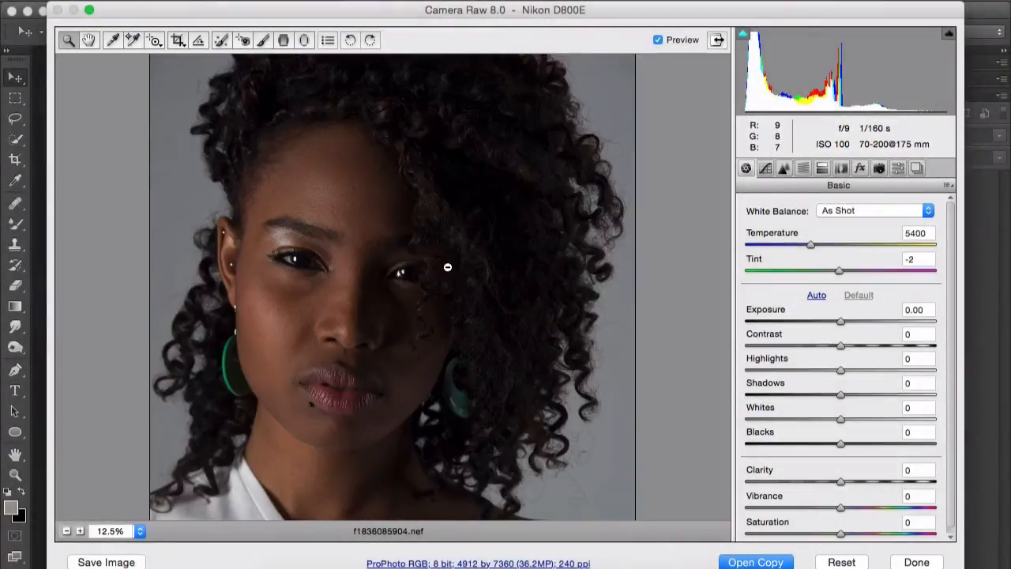
left_click(336, 203)
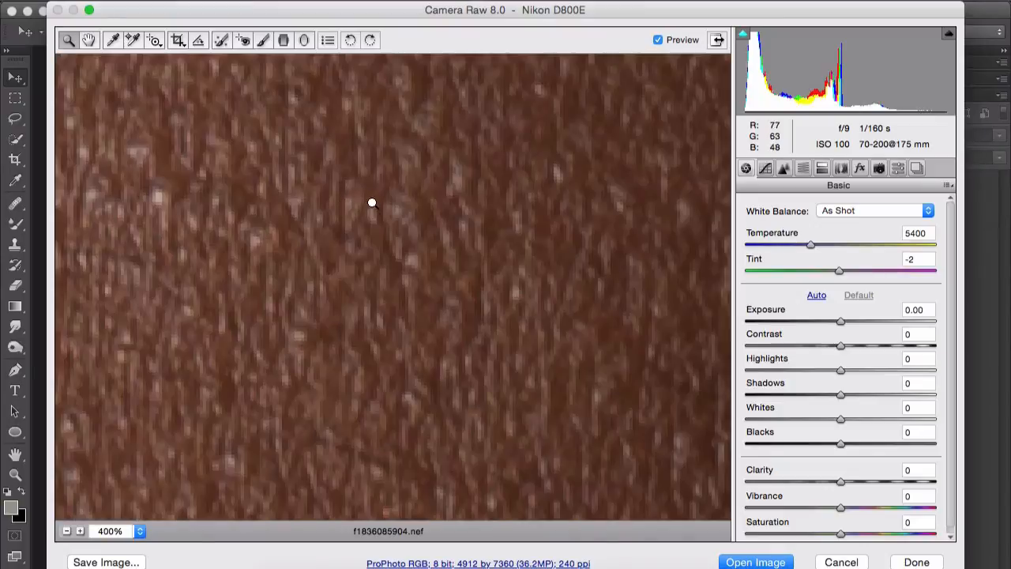
left_click(367, 223, "alt")
left_click(367, 230, "alt")
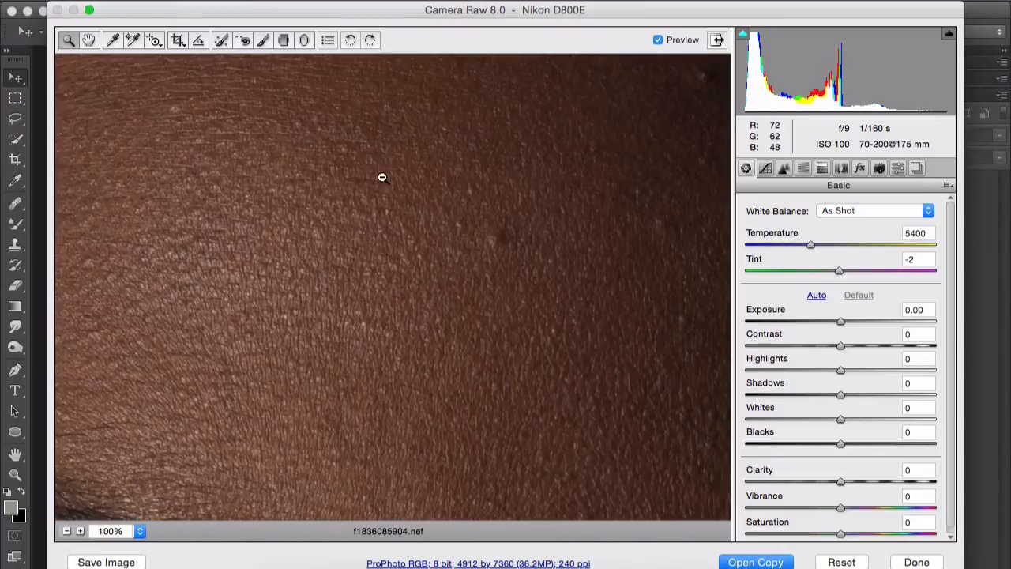
left_click(418, 283, "alt")
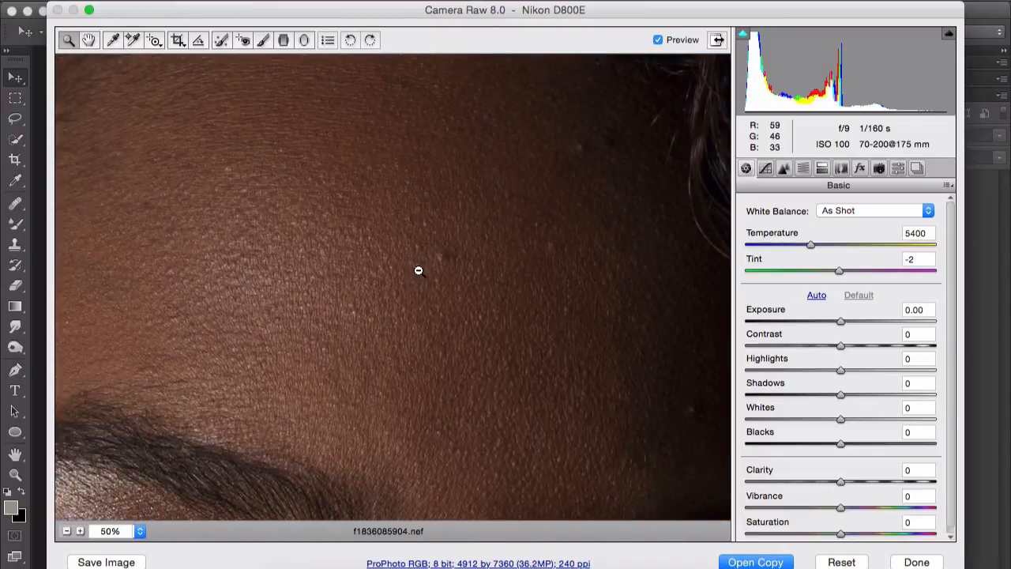
left_click(418, 270, "alt")
left_click(373, 220, "alt")
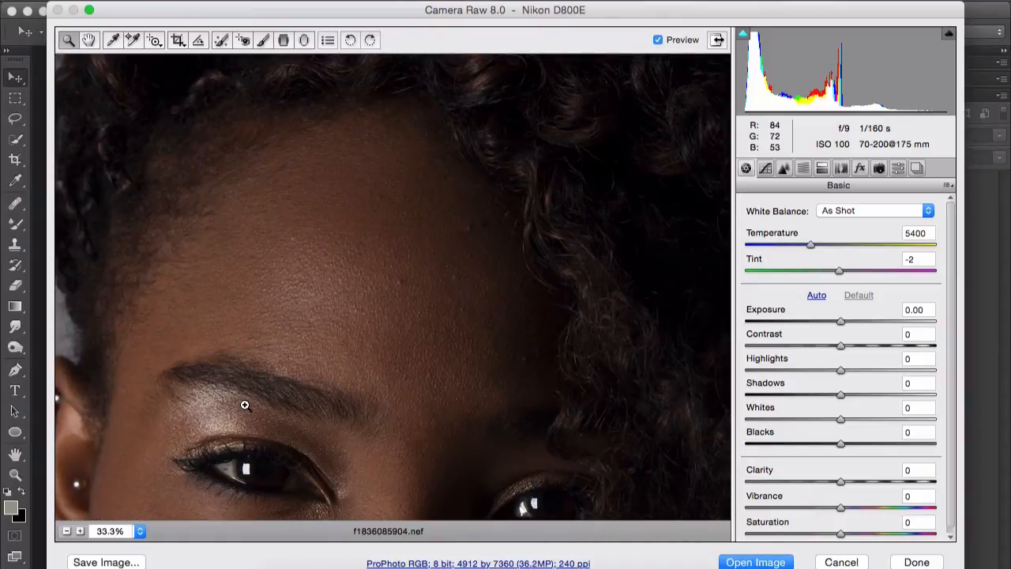
left_click_drag(361, 413, 424, 213)
left_click_drag(395, 345, 404, 244)
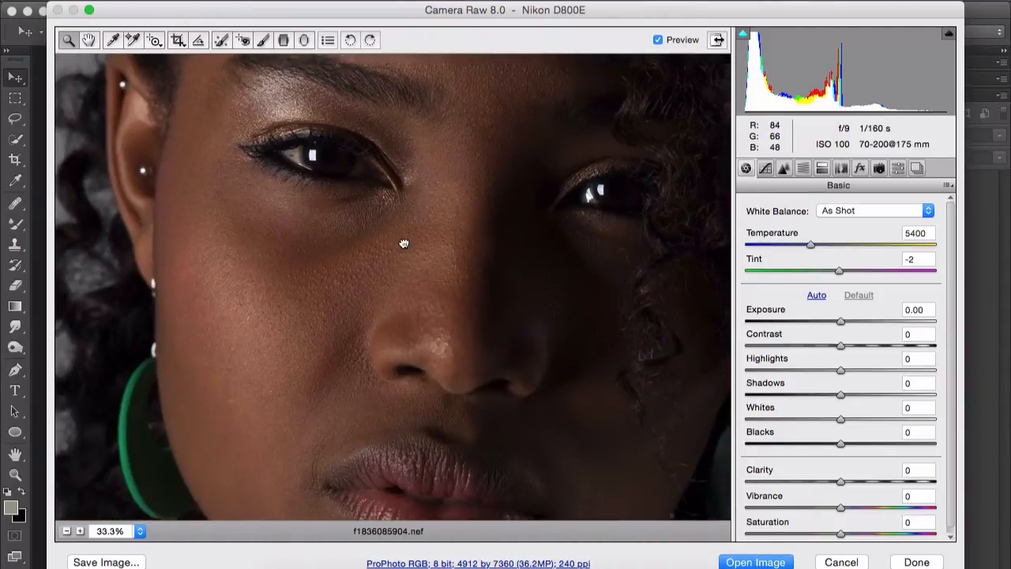
left_click_drag(384, 453, 388, 332)
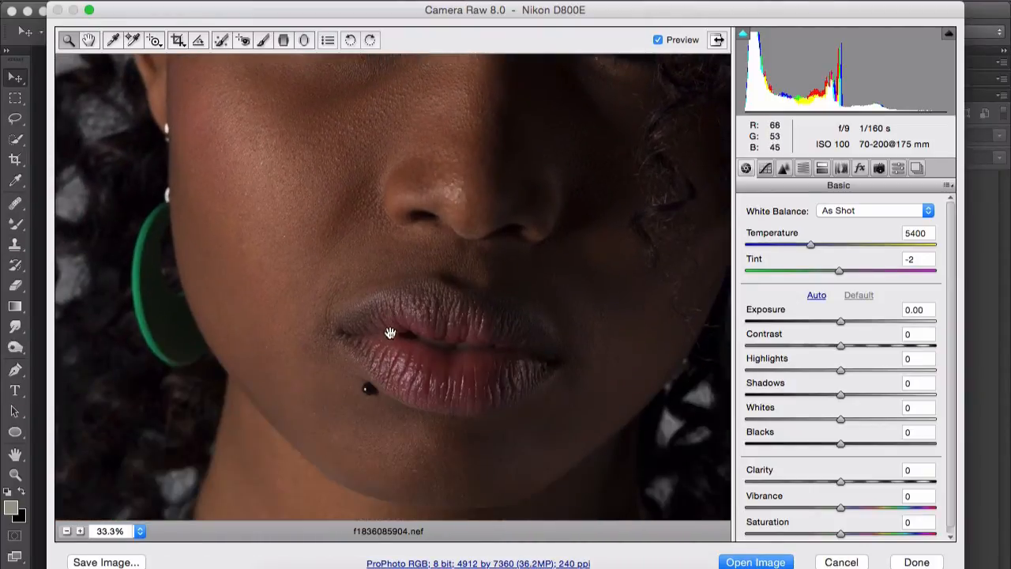
left_click(370, 348, "alt")
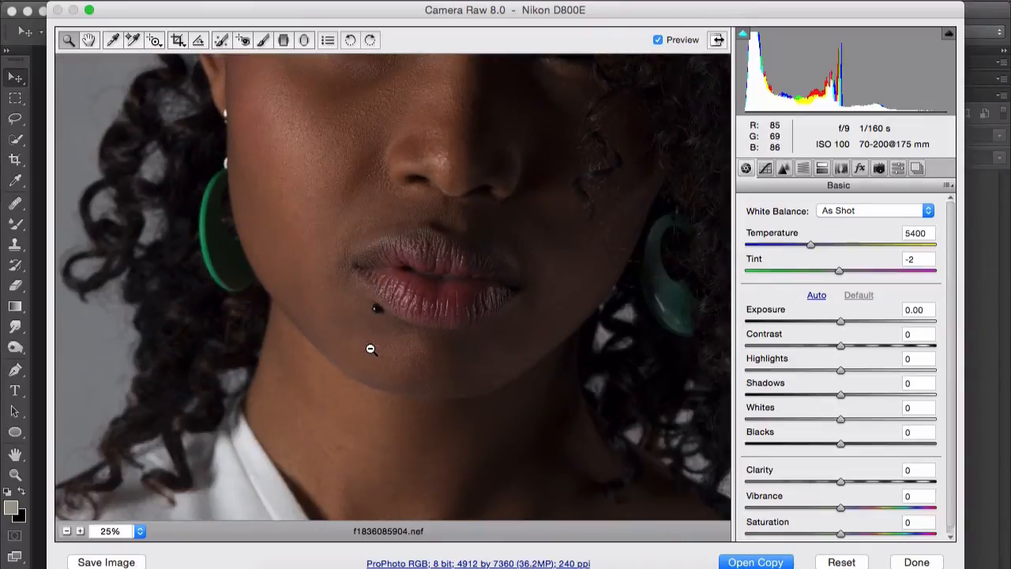
left_click(371, 346, "alt")
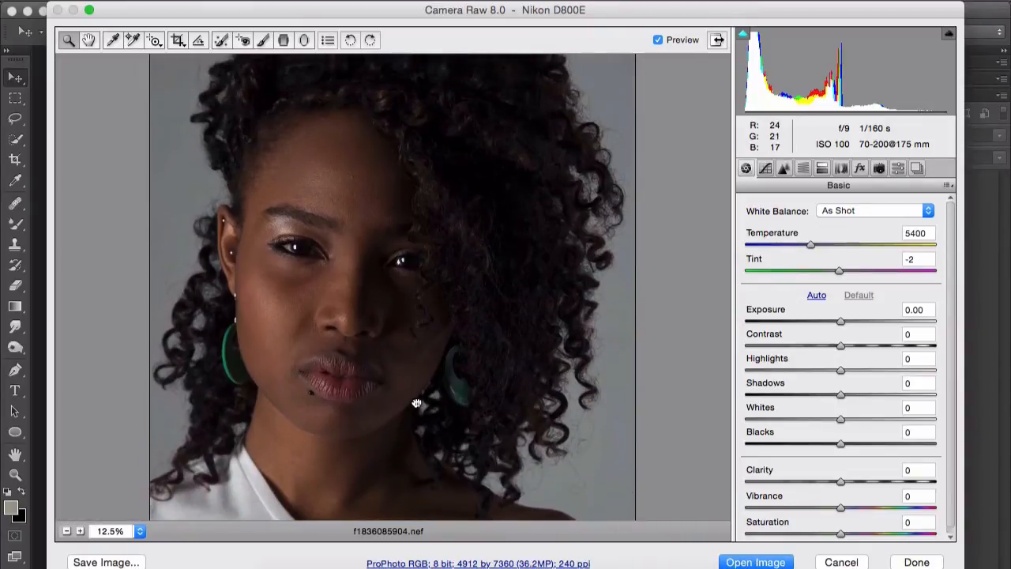
- Raise the raw photo's Exposure to +0.10 and its Contrast to +16
left_click(770, 311)
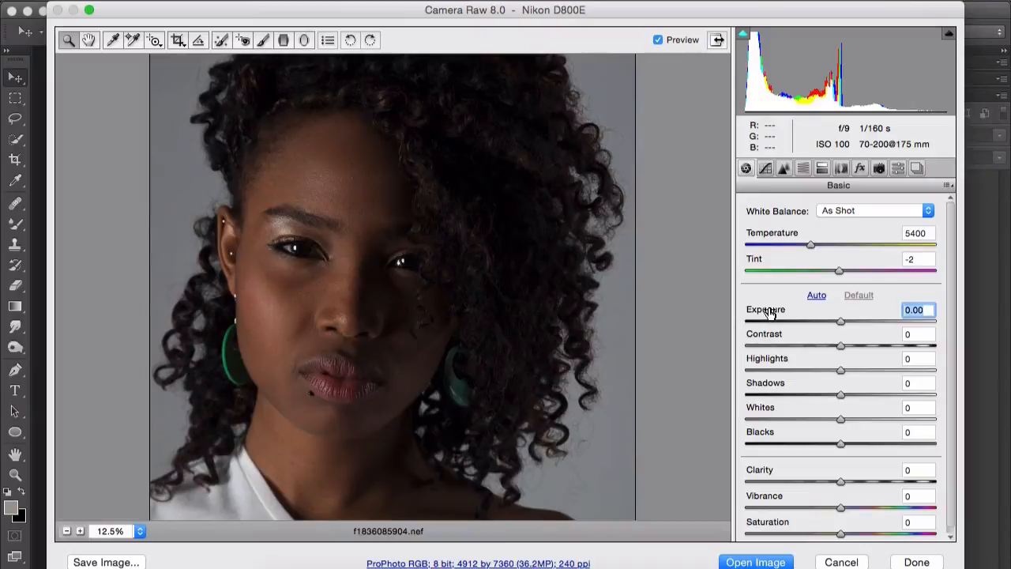
key("Up")
key("Up")
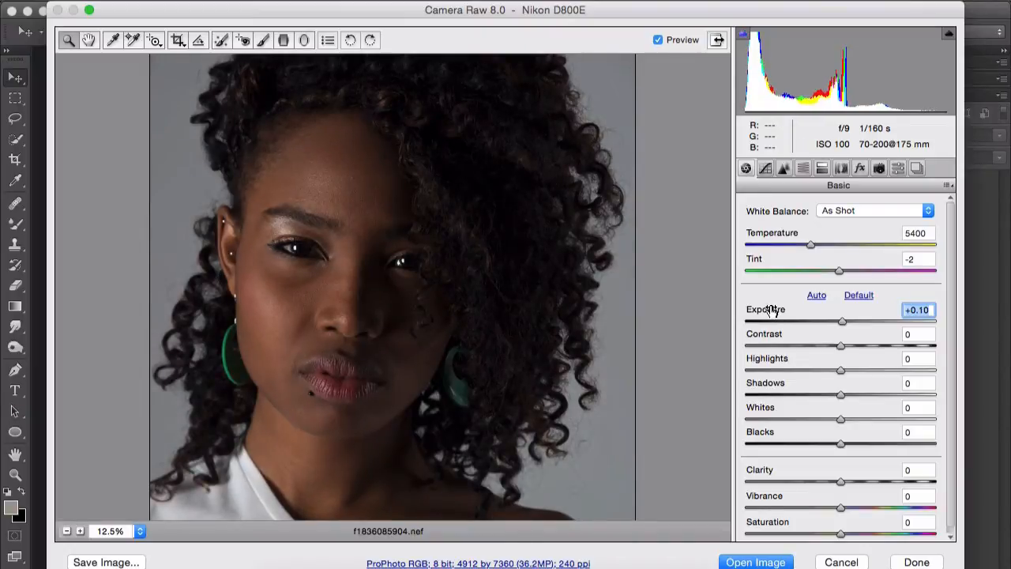
left_click(774, 334)
left_click_drag(774, 334, 783, 334)
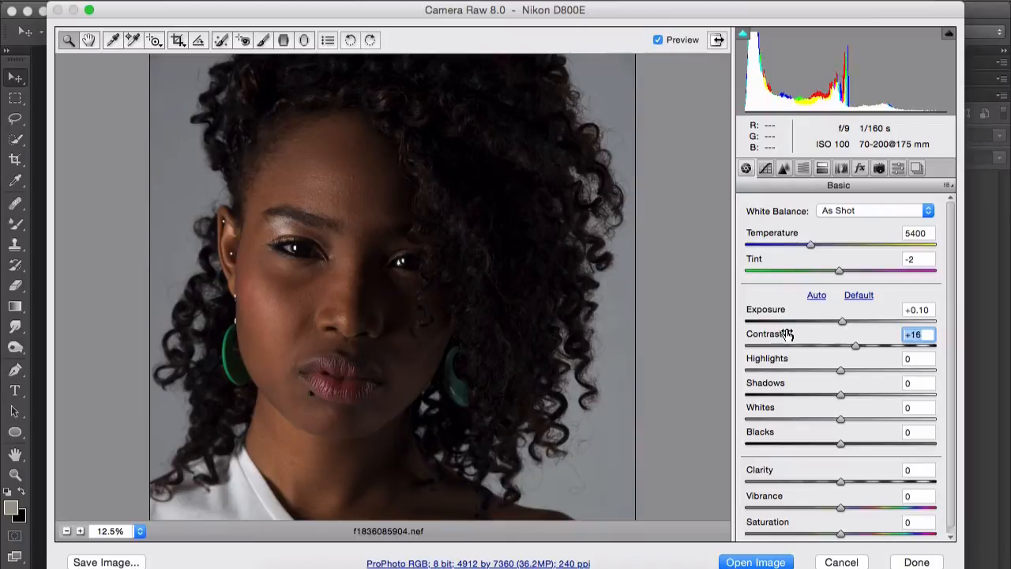
- Set Shadows to +62 and Highlights to -29, and open the adjusted raw photo for editing
left_click(774, 383)
left_click_drag(774, 383, 826, 383)
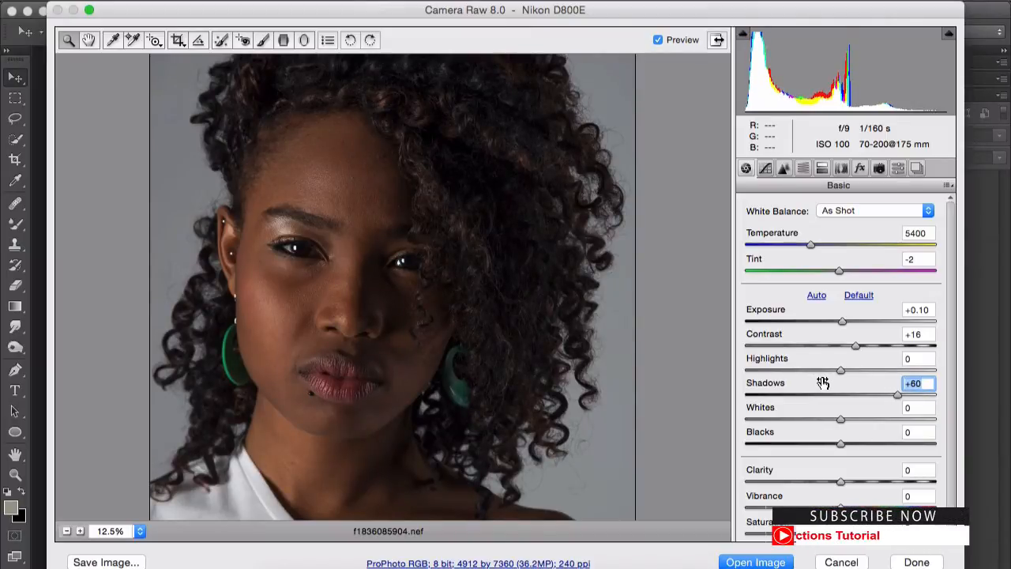
left_click_drag(781, 359, 757, 360)
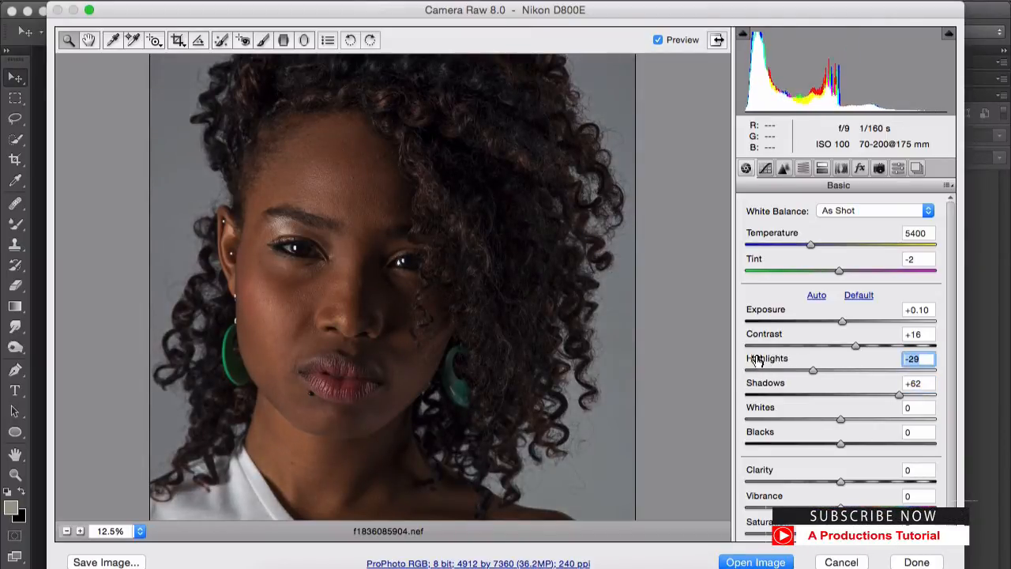
left_click(760, 561)
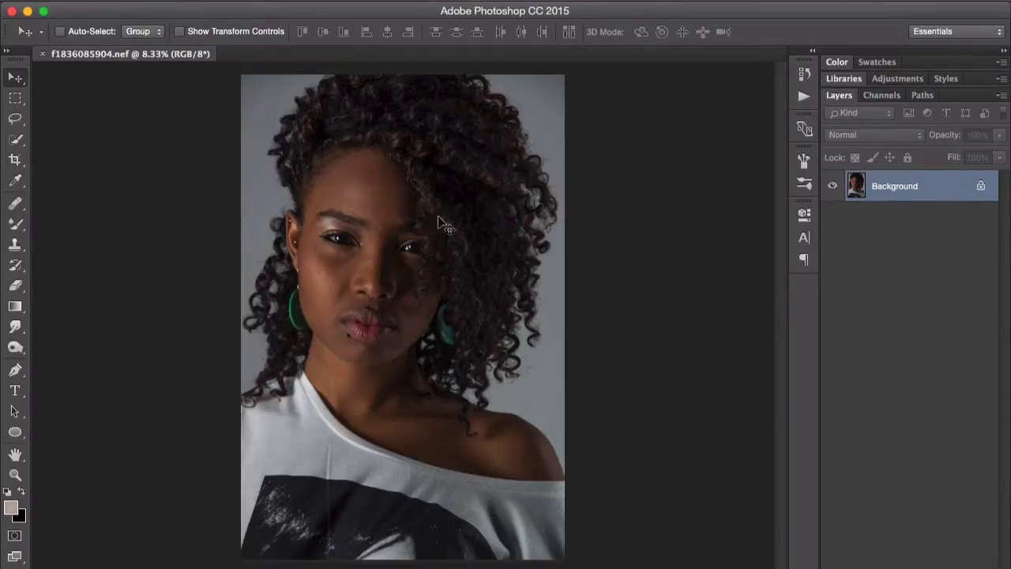
- Save the photo as f1836085904.psd and duplicate the Background layer
key("super+shift+s")
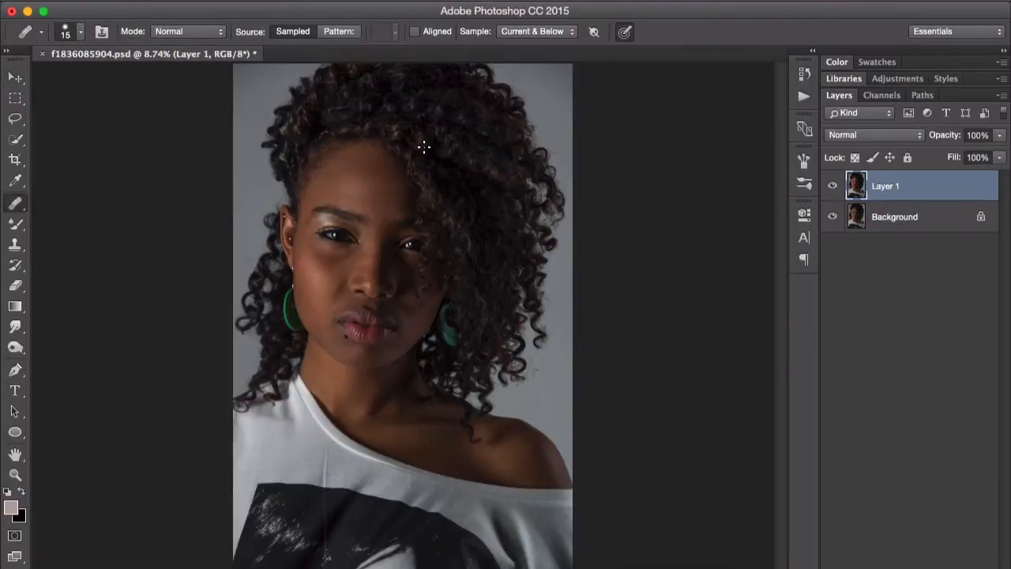
key("v")
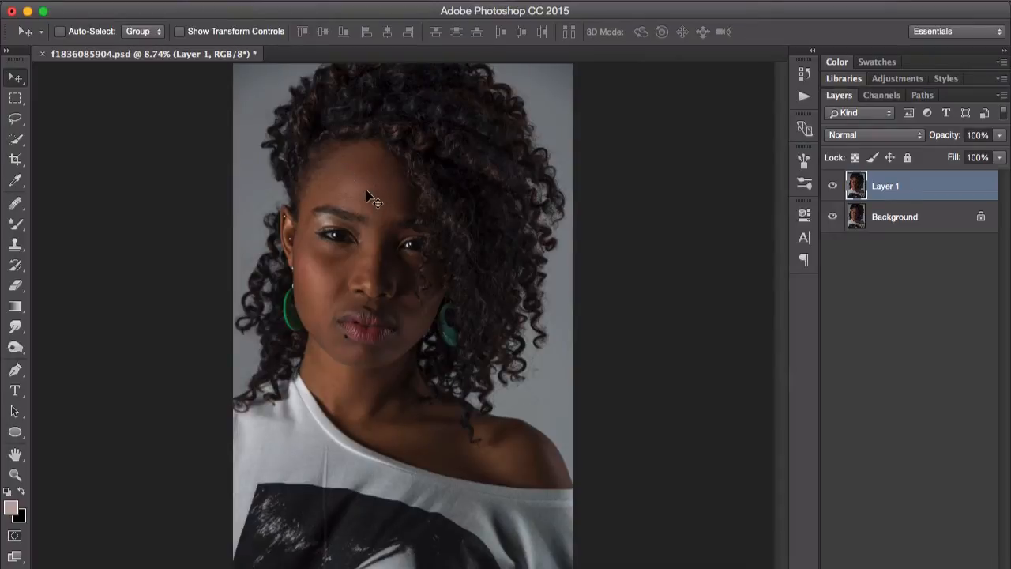
- Examine the skin texture on the model's forehead, nose, cheek and upper lip area up close
left_click_drag(374, 178, 516, 195)
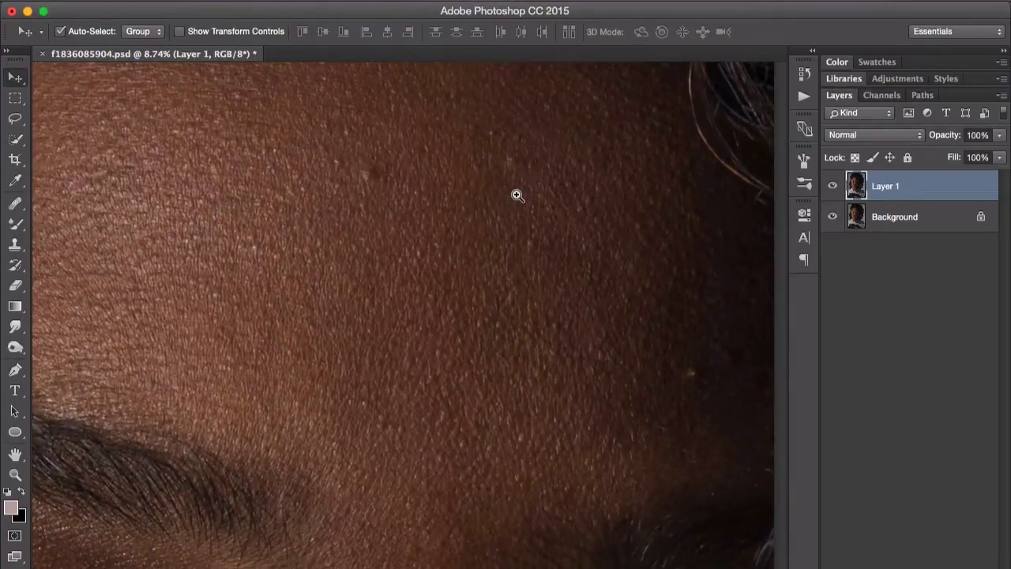
scroll(376, 235, "down", 5)
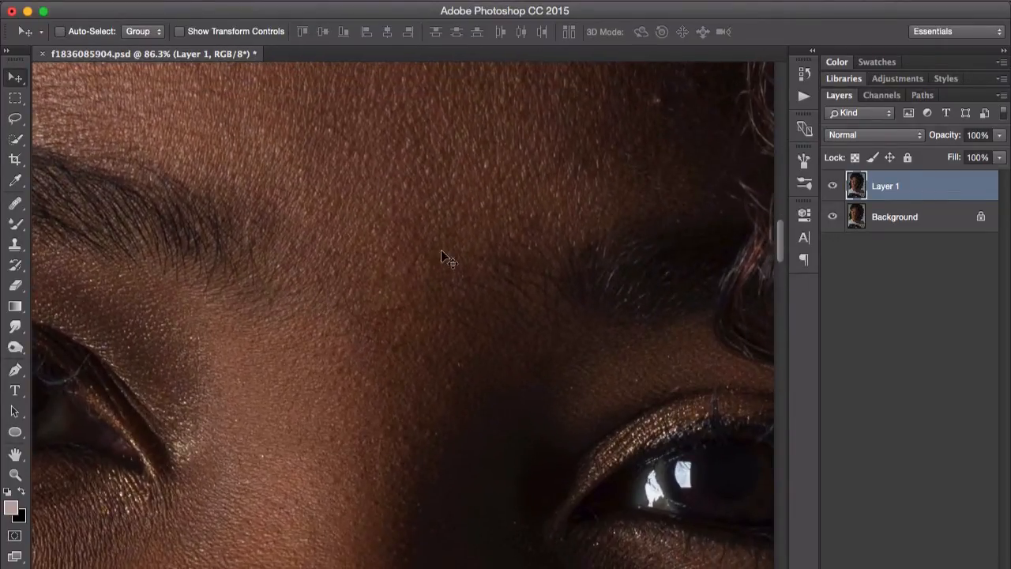
scroll(354, 424, "down", 10)
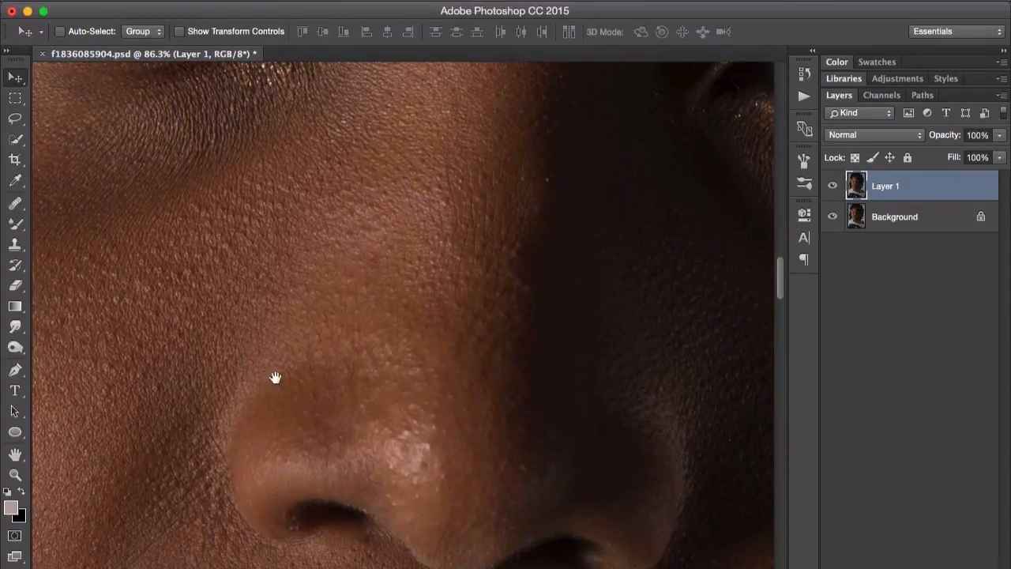
scroll(276, 379, "left", 8)
scroll(355, 387, "up", 3)
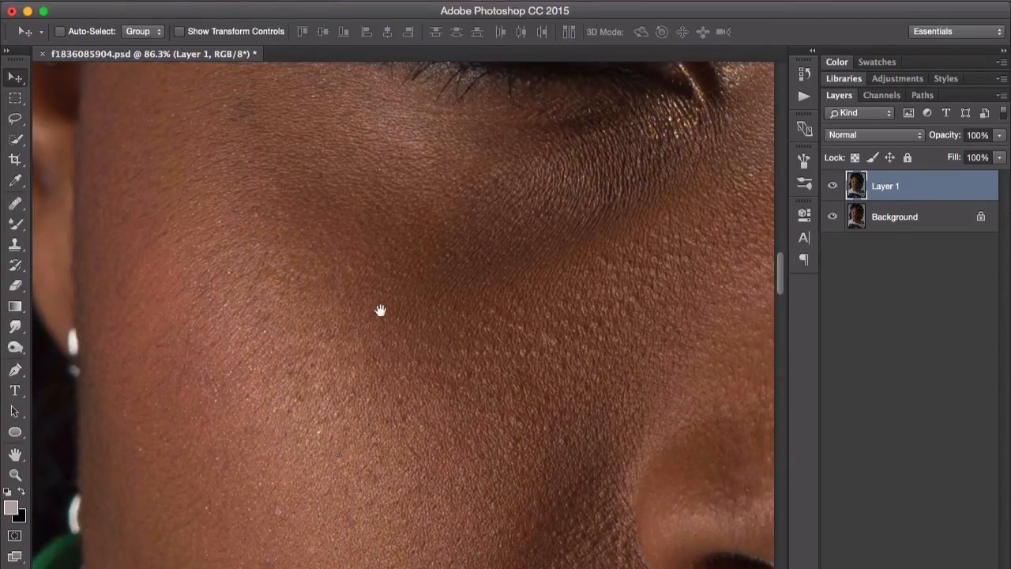
scroll(379, 309, "down", 7)
scroll(379, 308, "left", 4)
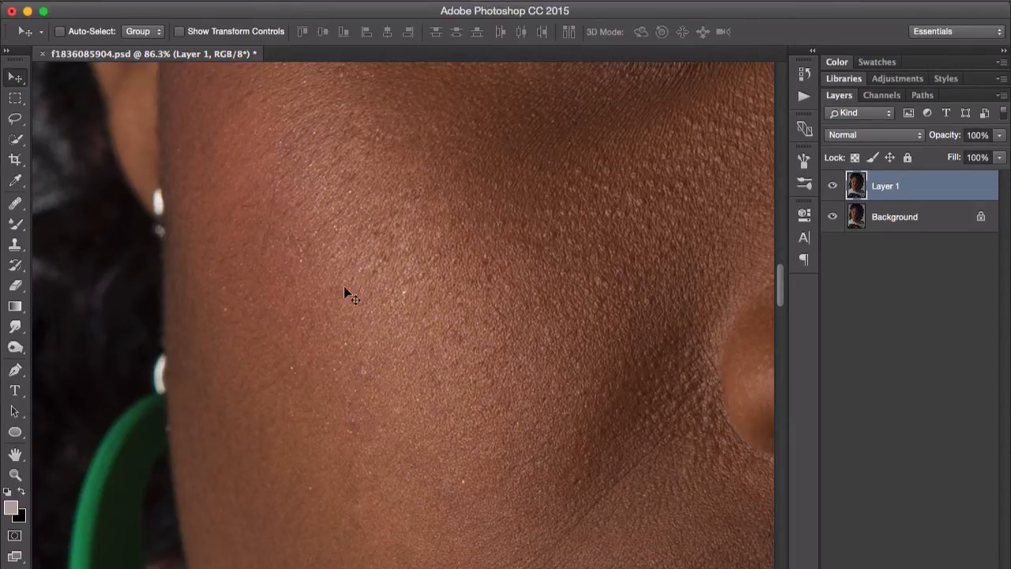
left_click_drag(370, 365, 340, 316)
left_click_drag(412, 387, 313, 293)
left_click_drag(446, 286, 333, 369)
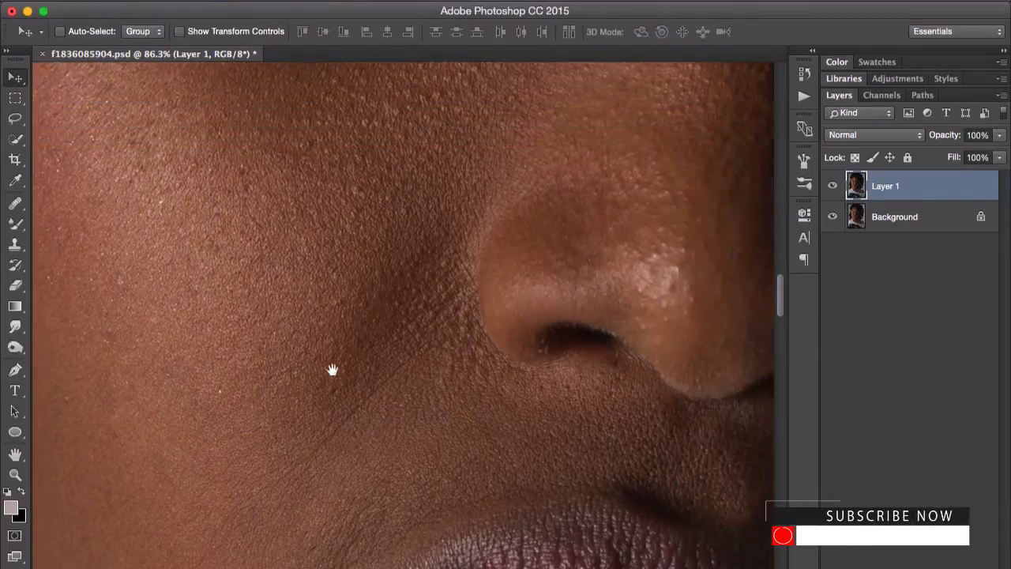
left_click_drag(413, 360, 284, 462)
left_click_drag(524, 237, 351, 352)
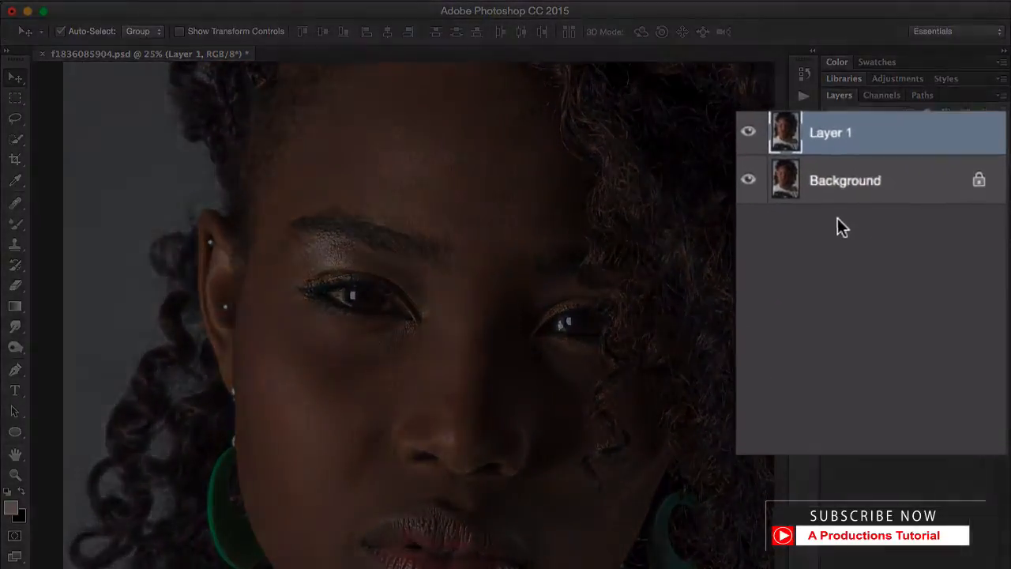
- Duplicate Layer 1 twice and hide the topmost copy
key("super+j")
key("super+j")
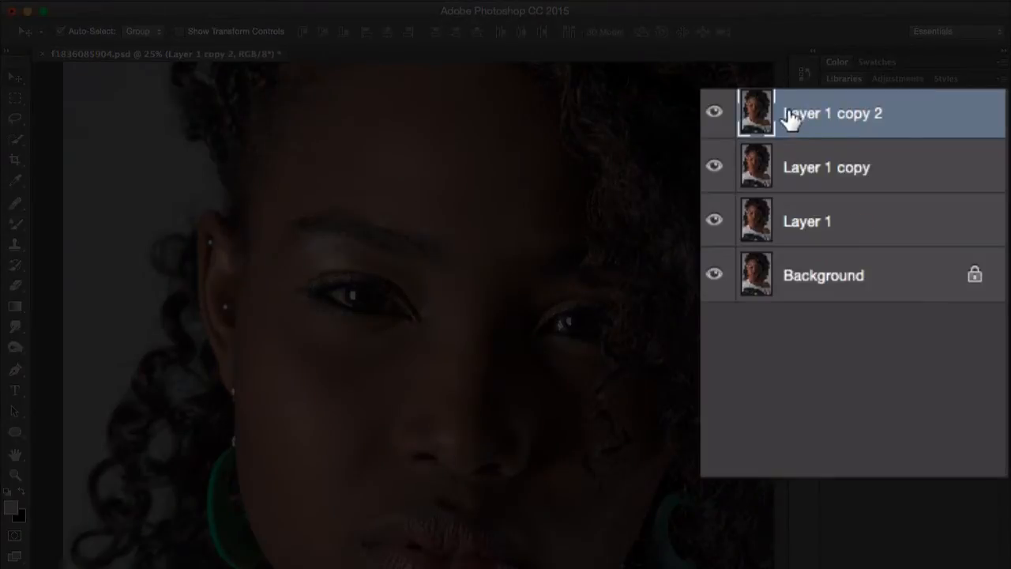
left_click(714, 115)
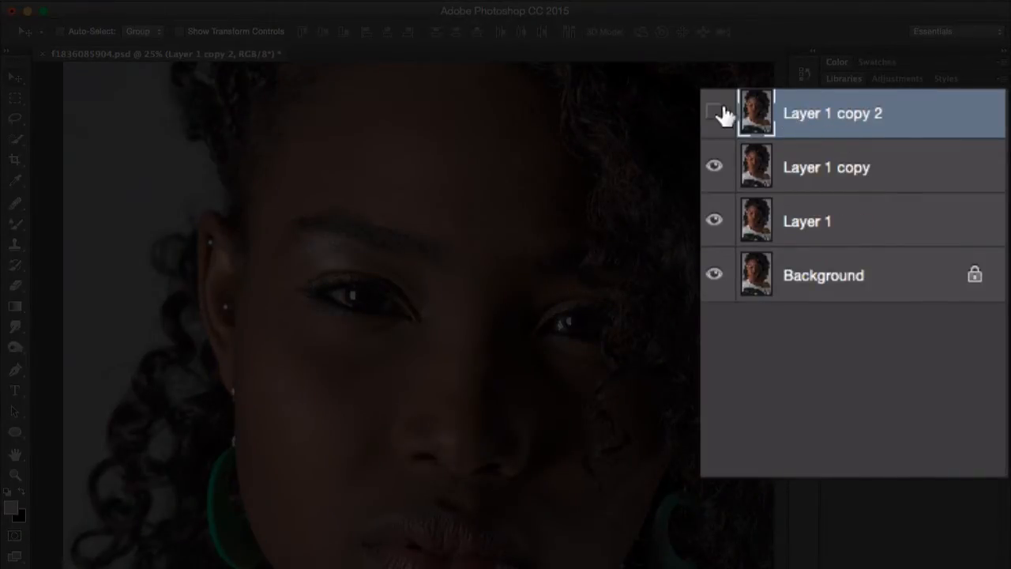
- Rename the lower copy of Layer 1 as Blur and the topmost copy as HP
left_click(820, 180)
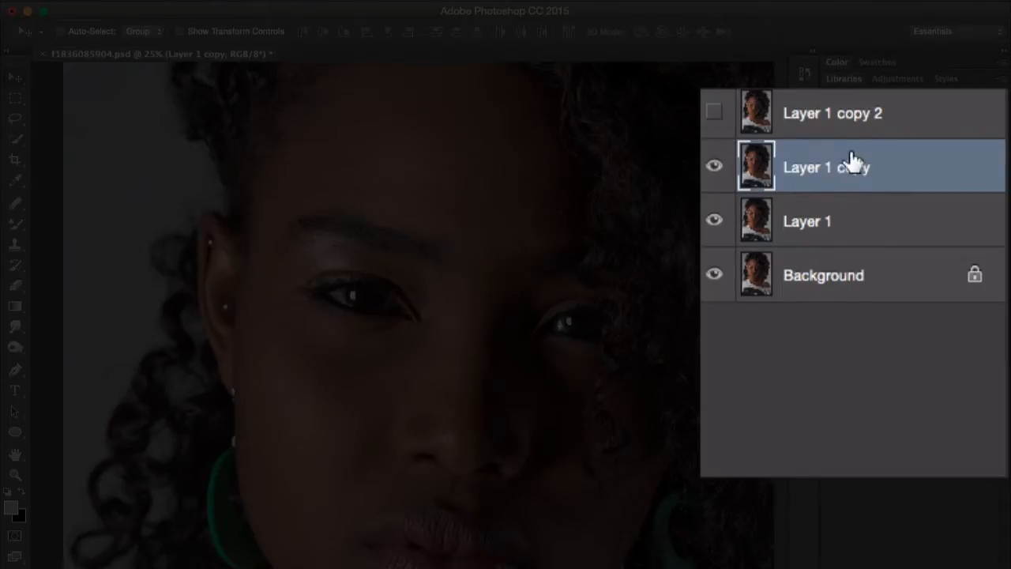
double_click(853, 162)
type("Blur")
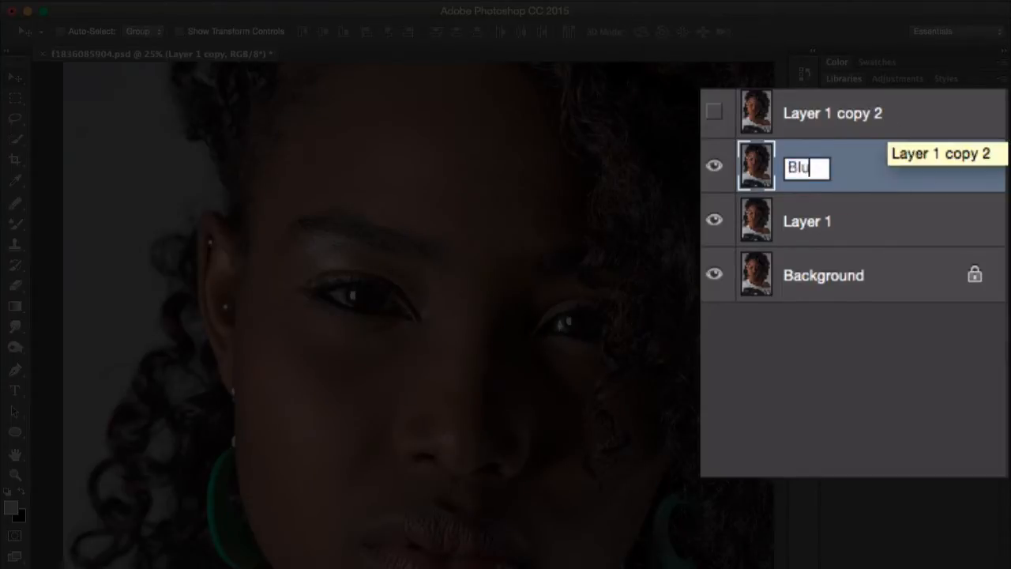
key("Return")
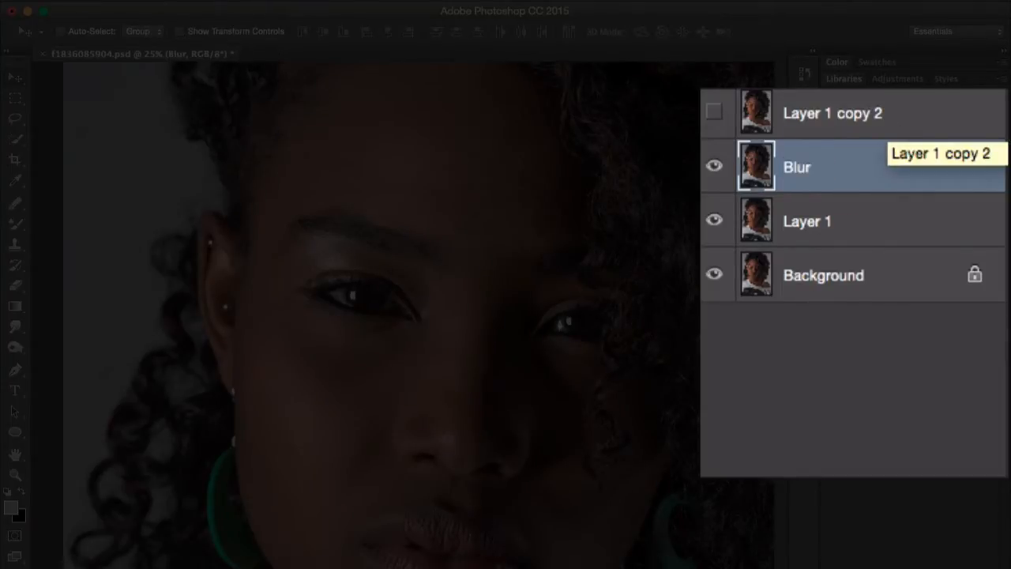
double_click(840, 113)
type("HP")
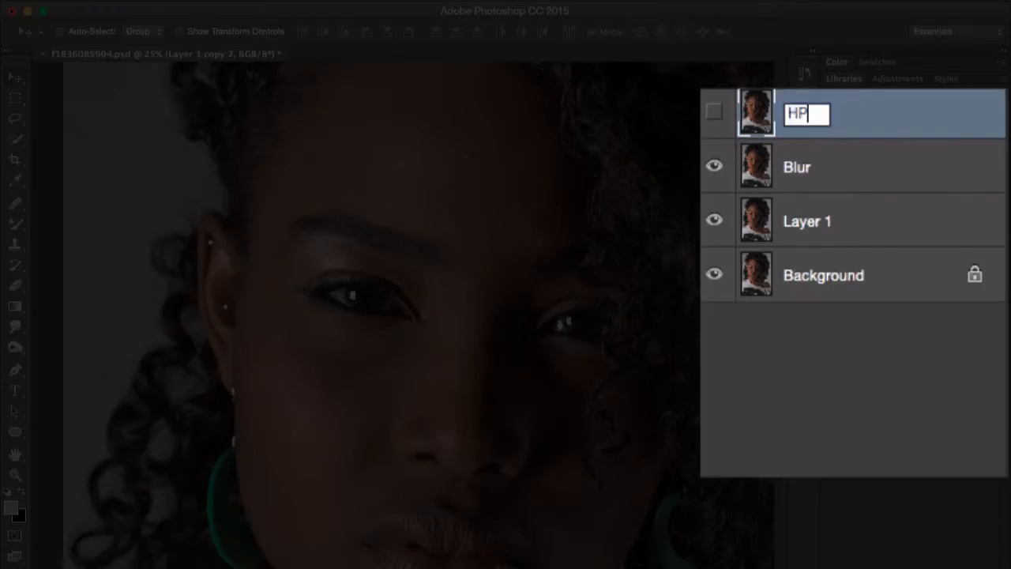
key("Return")
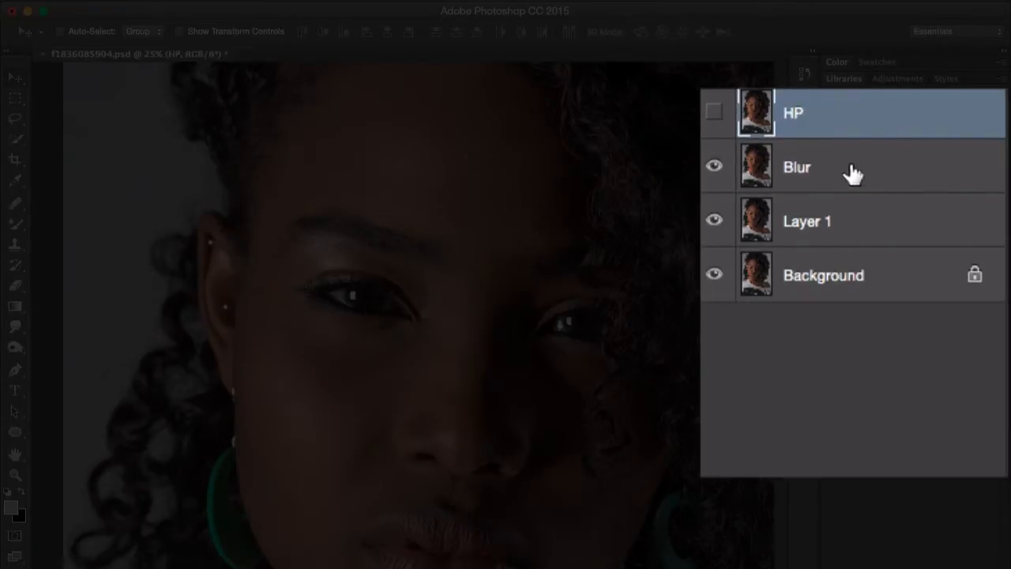
- Apply a Gaussian Blur with a 12-pixel radius to the Blur layer
left_click(838, 173)
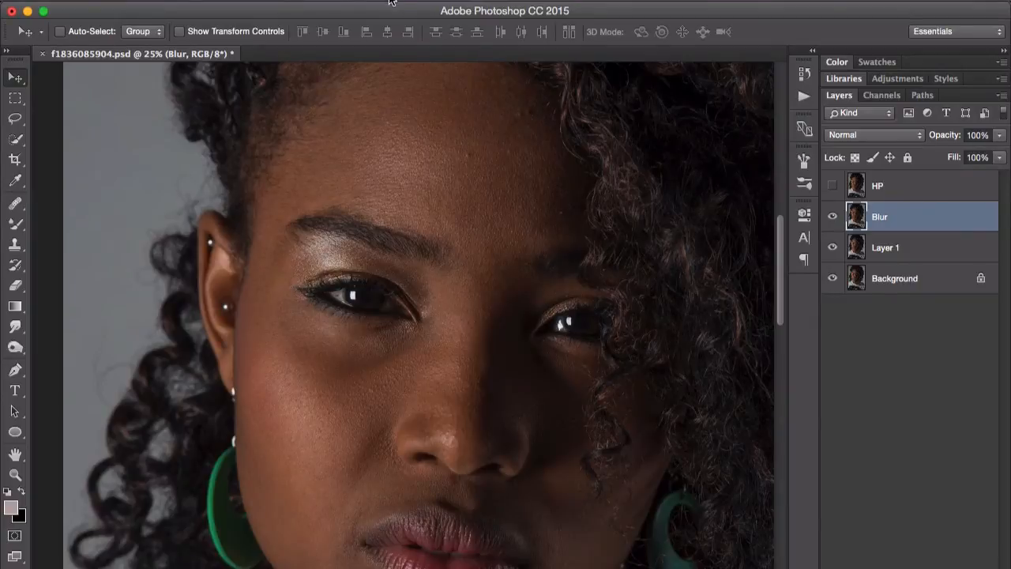
left_click(389, 2)
mouse_move(545, 186)
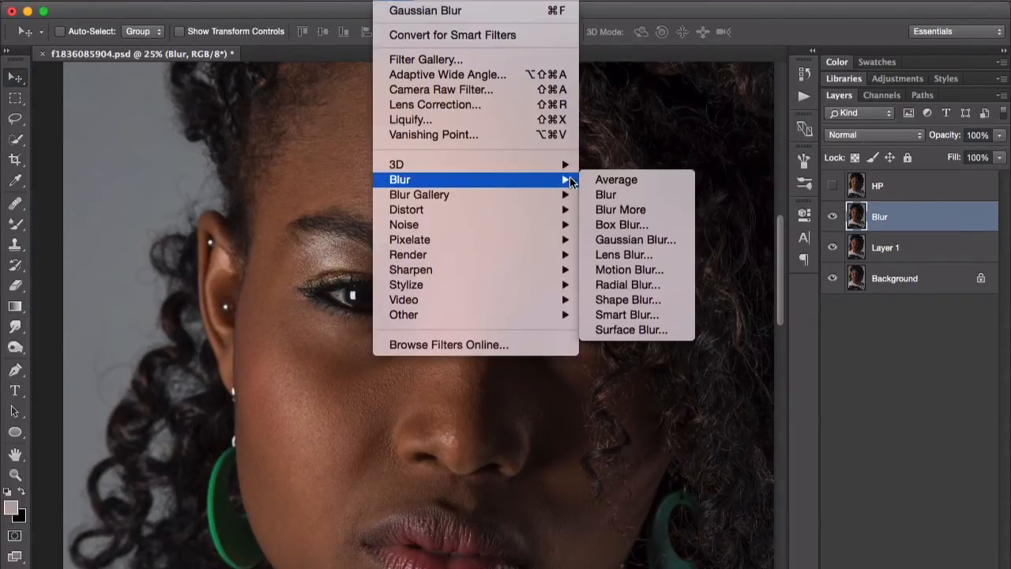
left_click(647, 241)
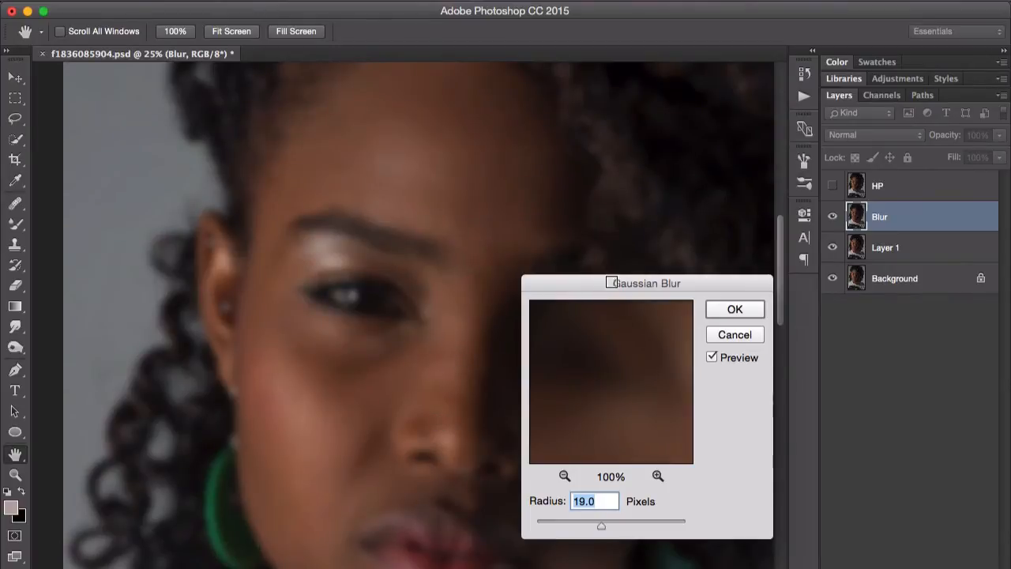
left_click_drag(612, 282, 646, 201)
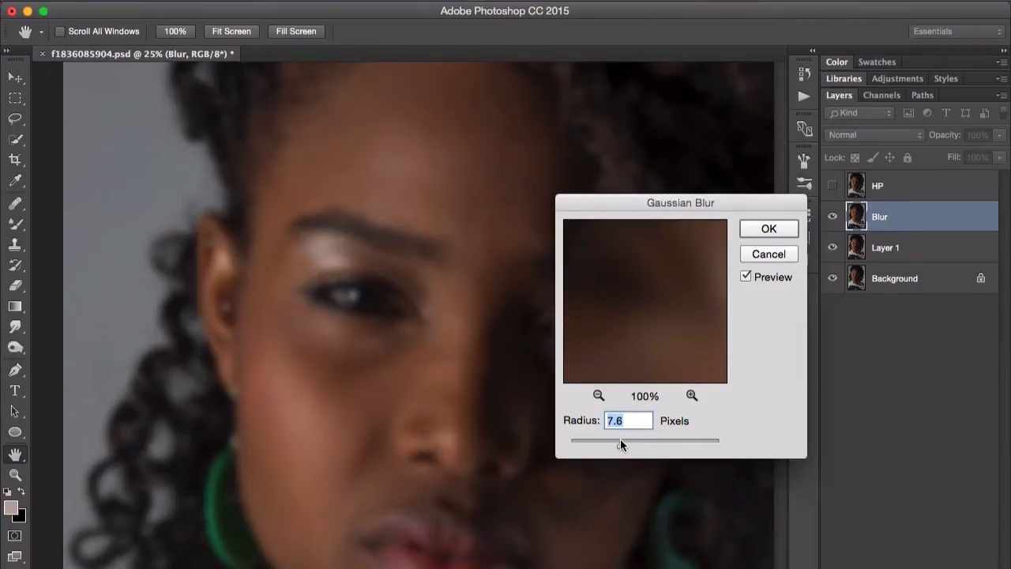
left_click_drag(620, 440, 623, 442)
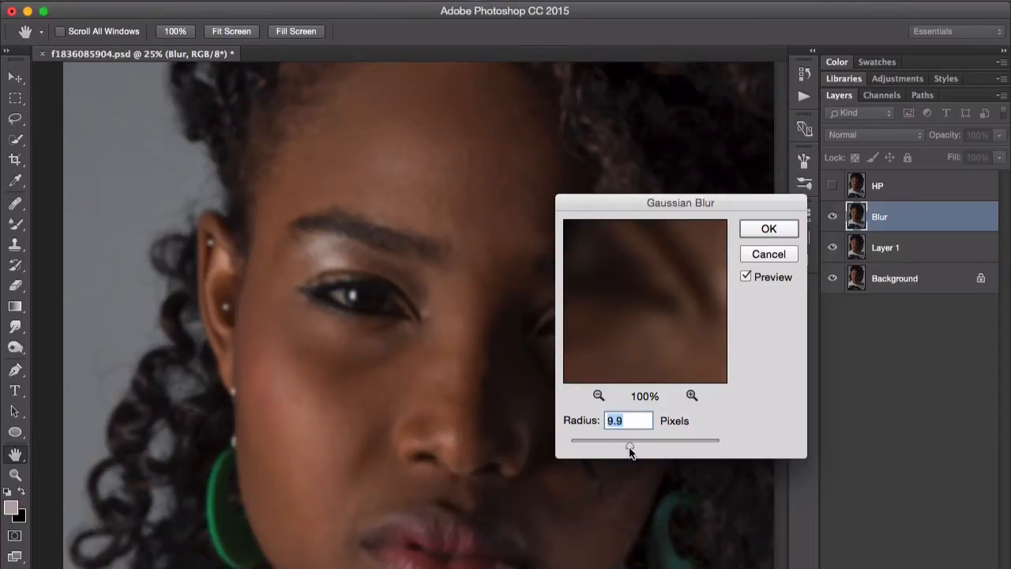
left_click_drag(630, 450, 631, 451)
left_click_drag(634, 449, 632, 449)
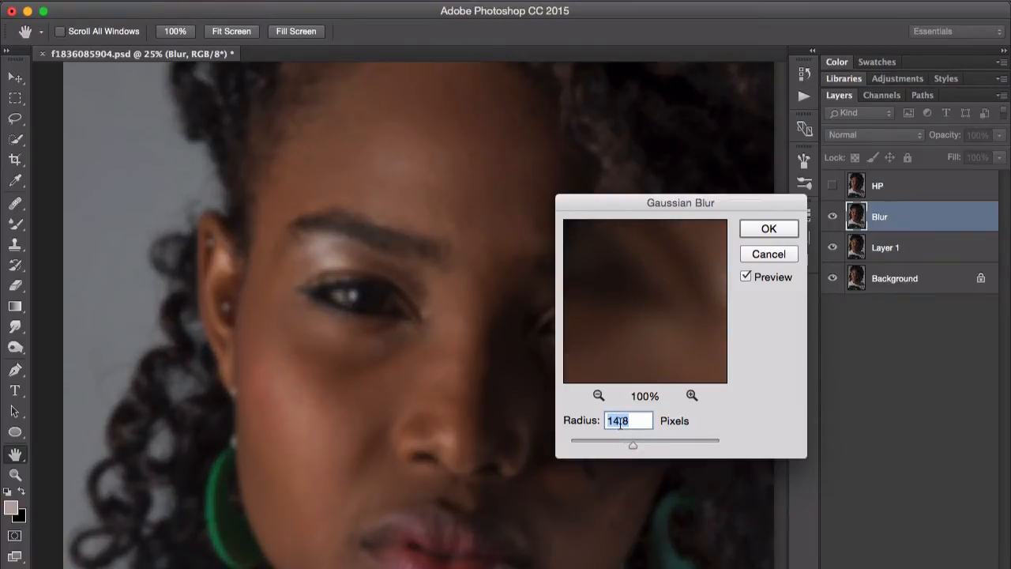
type("12")
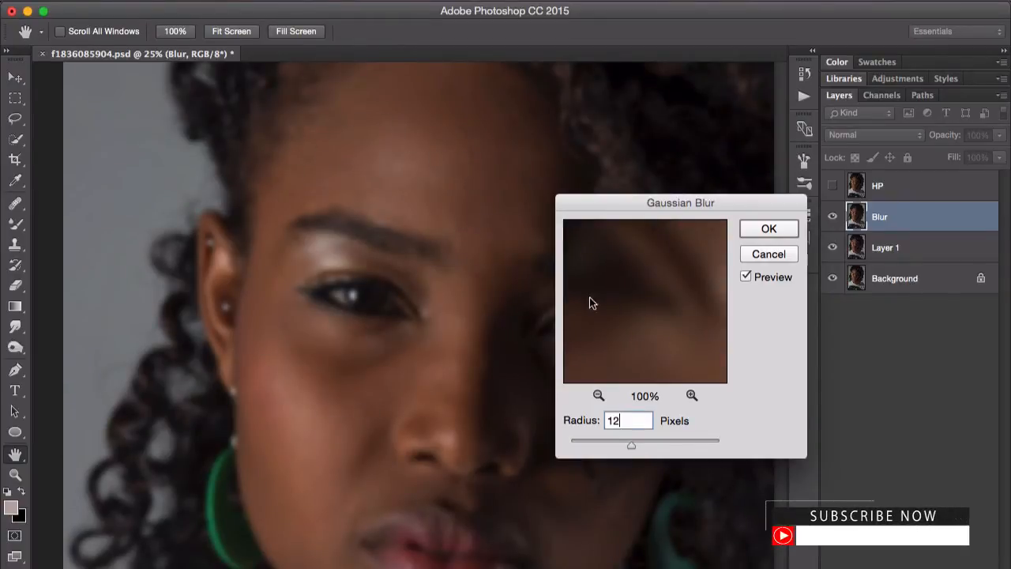
left_click(763, 229)
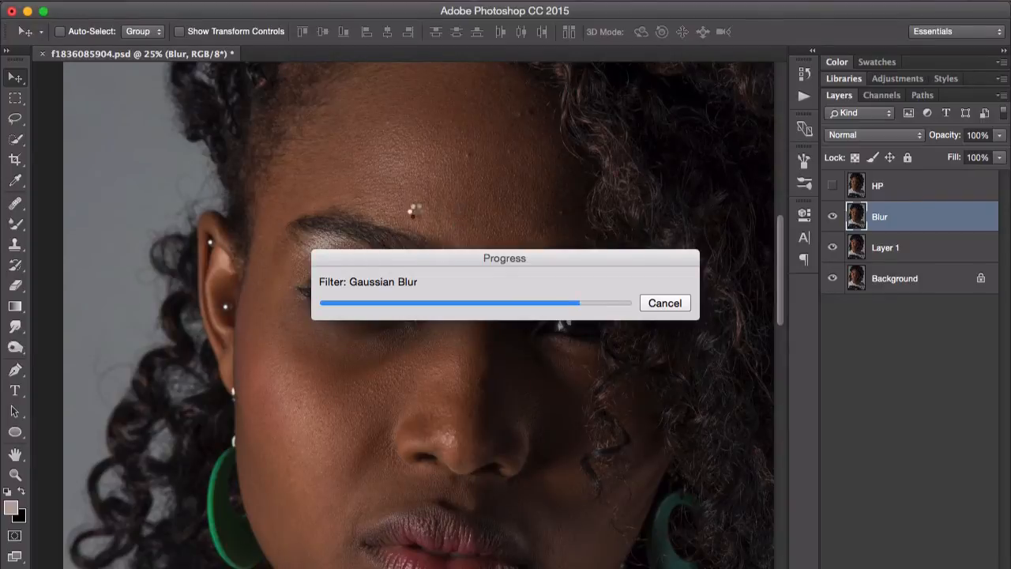
- Make the HP layer visible and set its blend mode to Linear Light
left_click(855, 202)
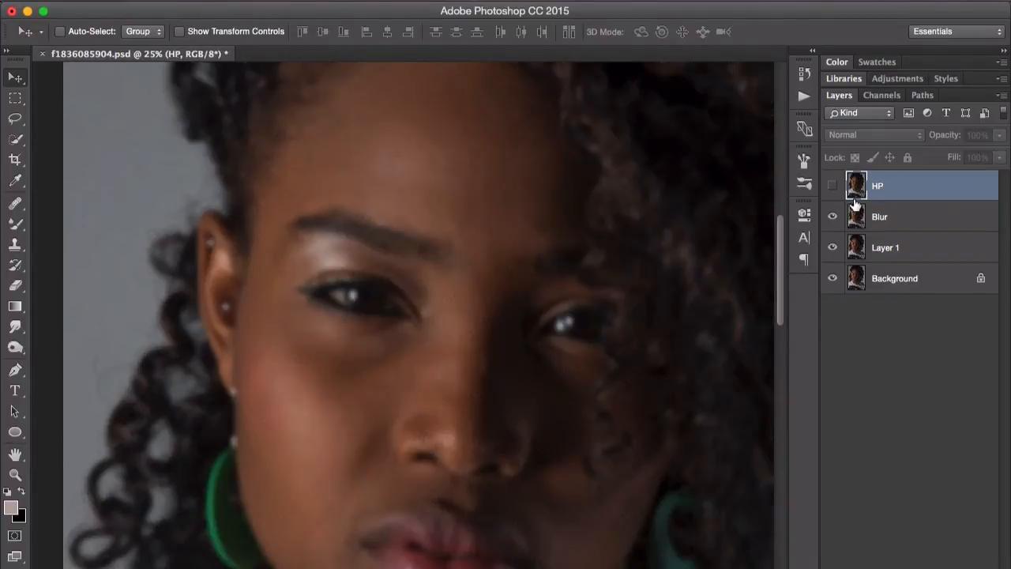
left_click(831, 186)
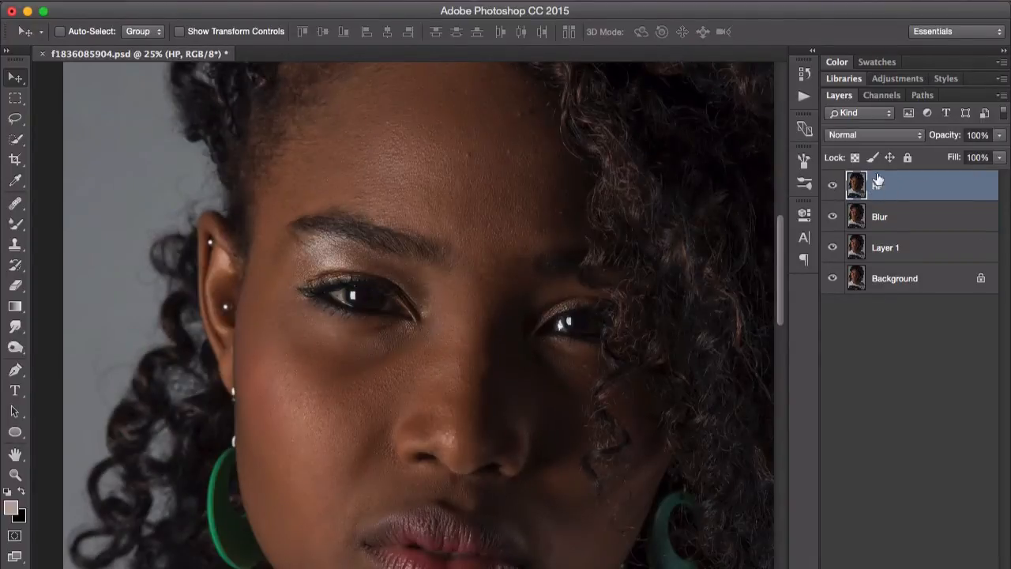
left_click(850, 138)
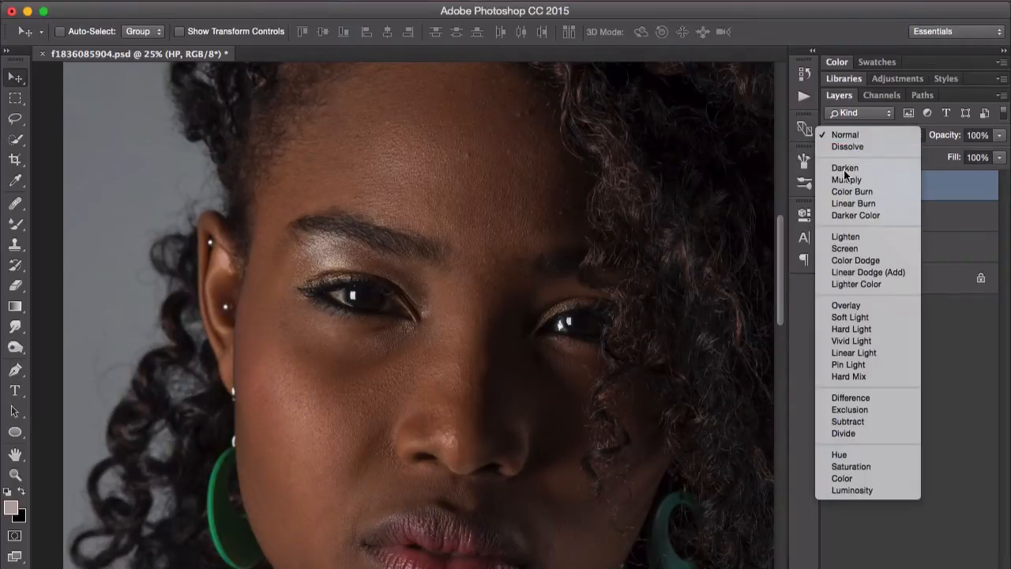
left_click(953, 189)
left_click(874, 134)
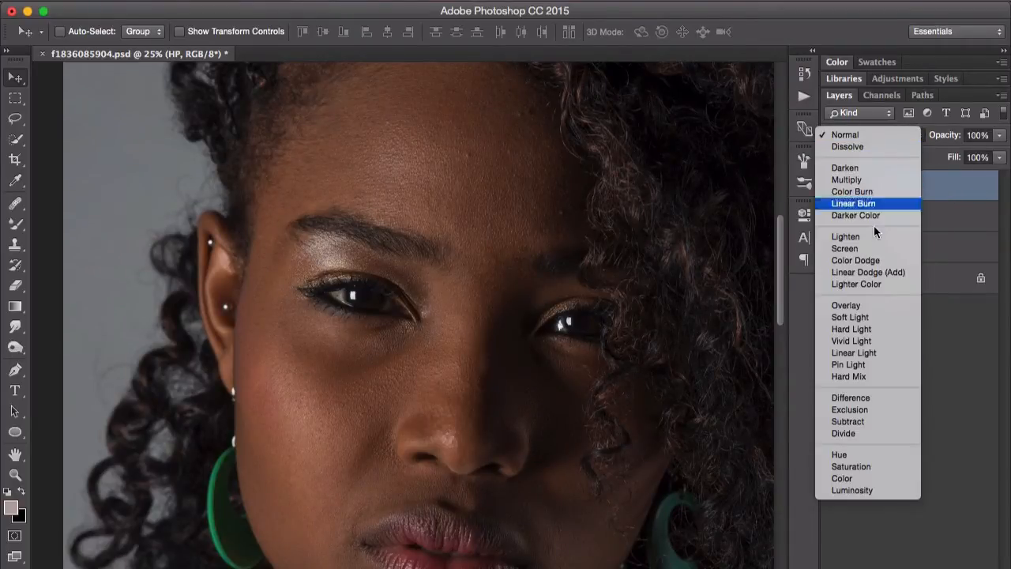
left_click(878, 351)
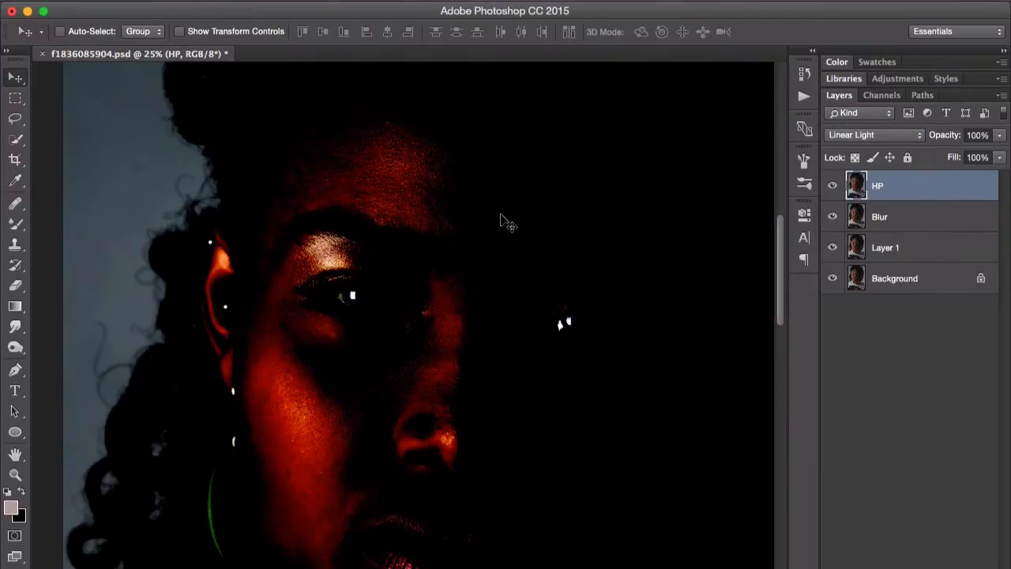
- Start a High Pass filter on the HP layer with a radius of 12 pixels
key("super+0")
left_click_drag(458, 410, 418, 318)
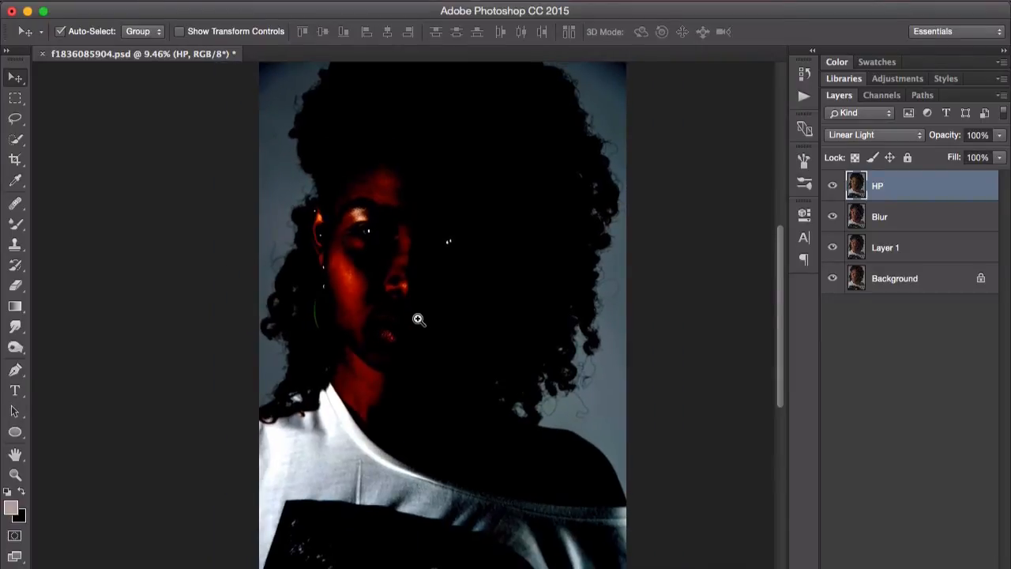
left_click_drag(392, 222, 442, 230)
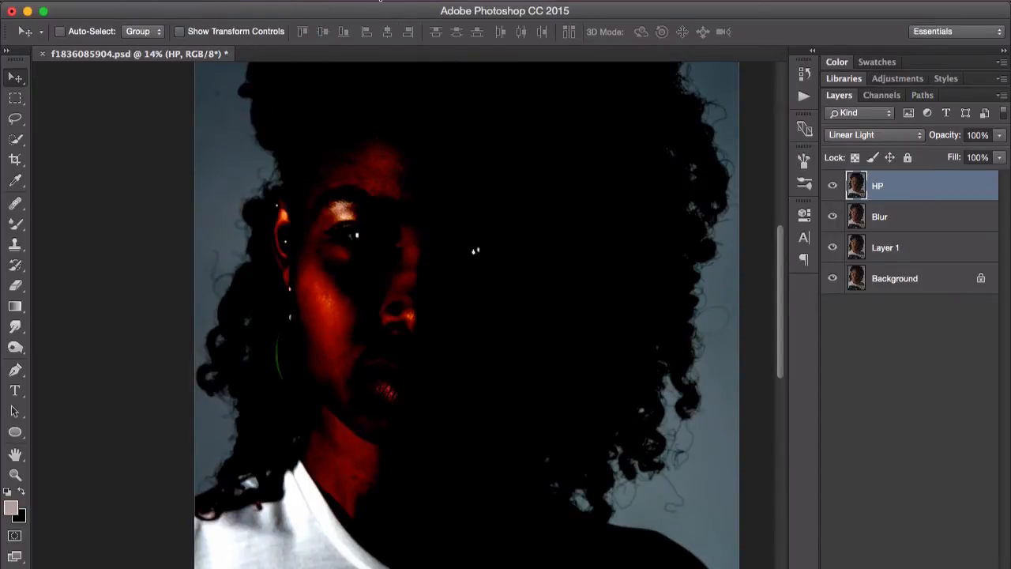
left_click(386, 0)
mouse_move(518, 190)
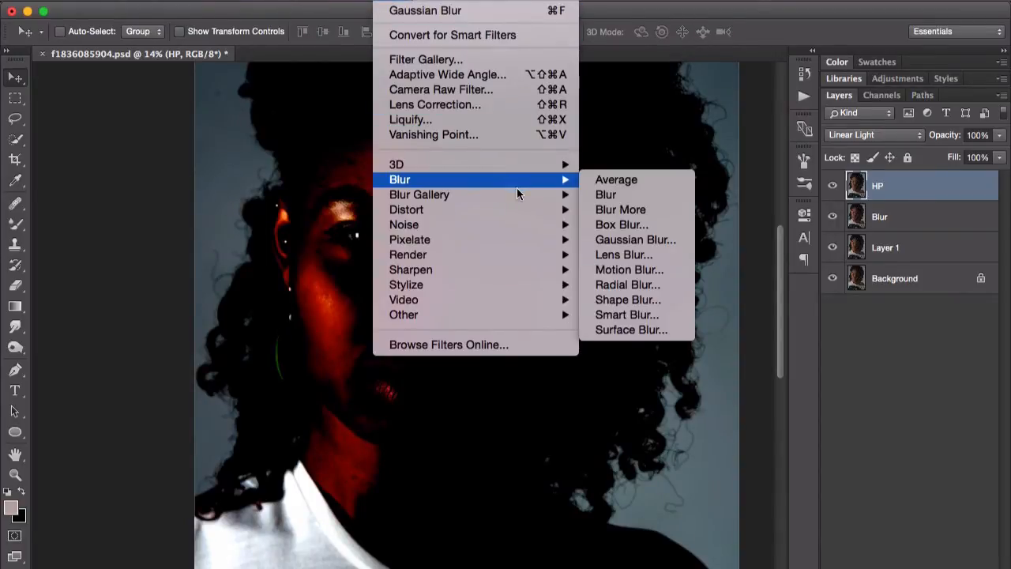
mouse_move(528, 315)
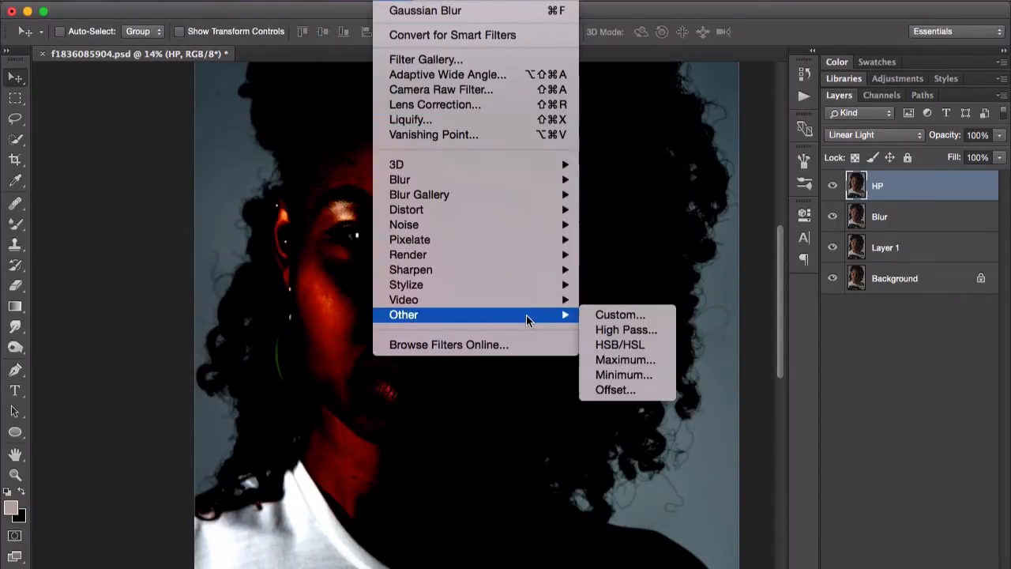
left_click(594, 330)
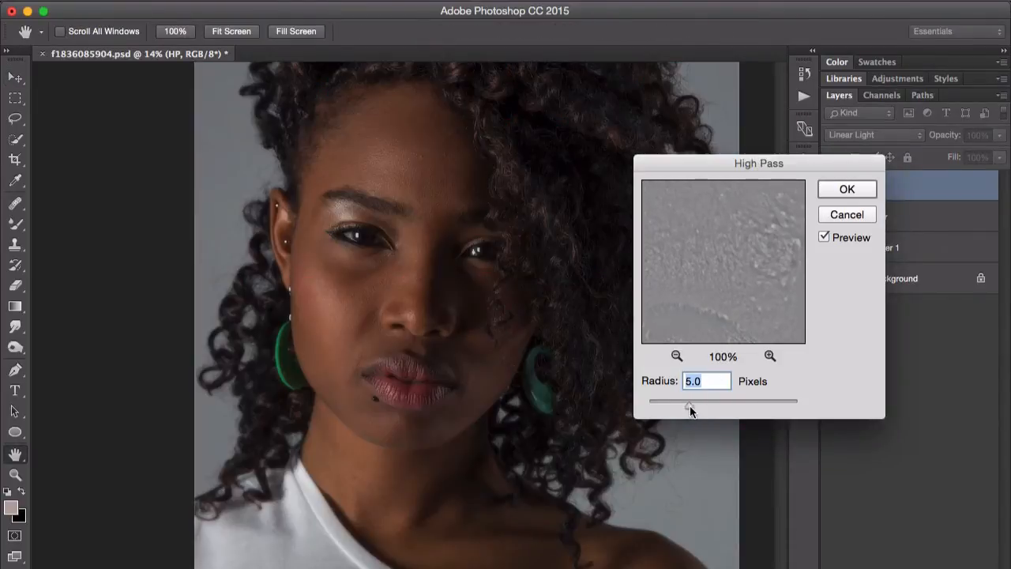
left_click_drag(708, 402, 708, 402)
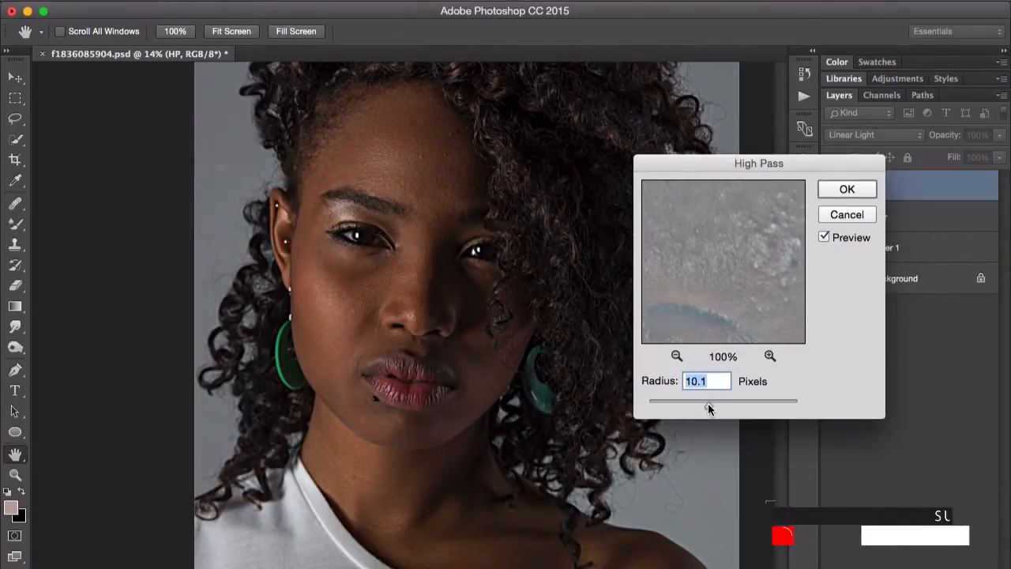
type("12")
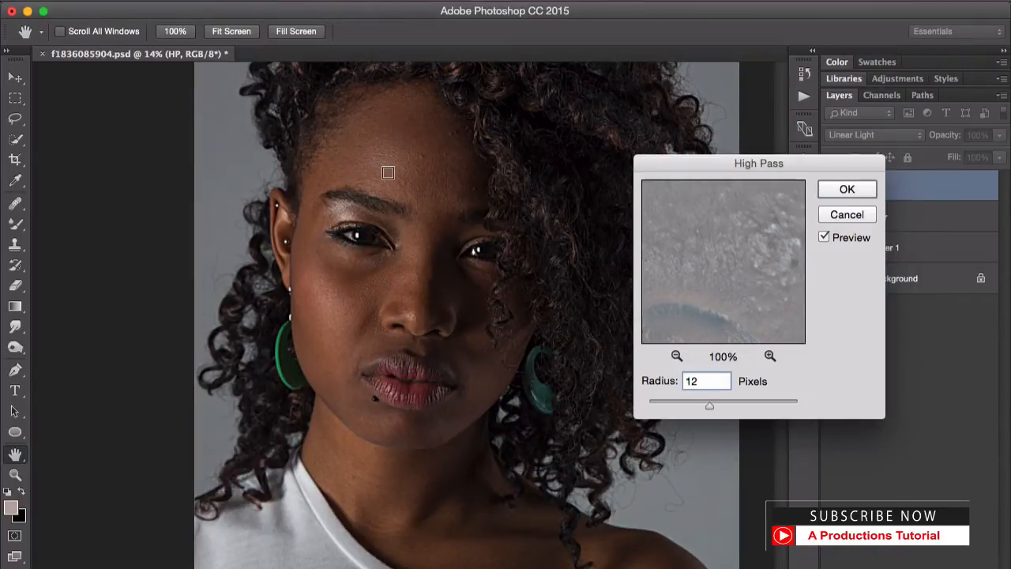
- Examine the skin texture up close, set the High Pass radius to 8 pixels and apply the filter
left_click(403, 170, "super")
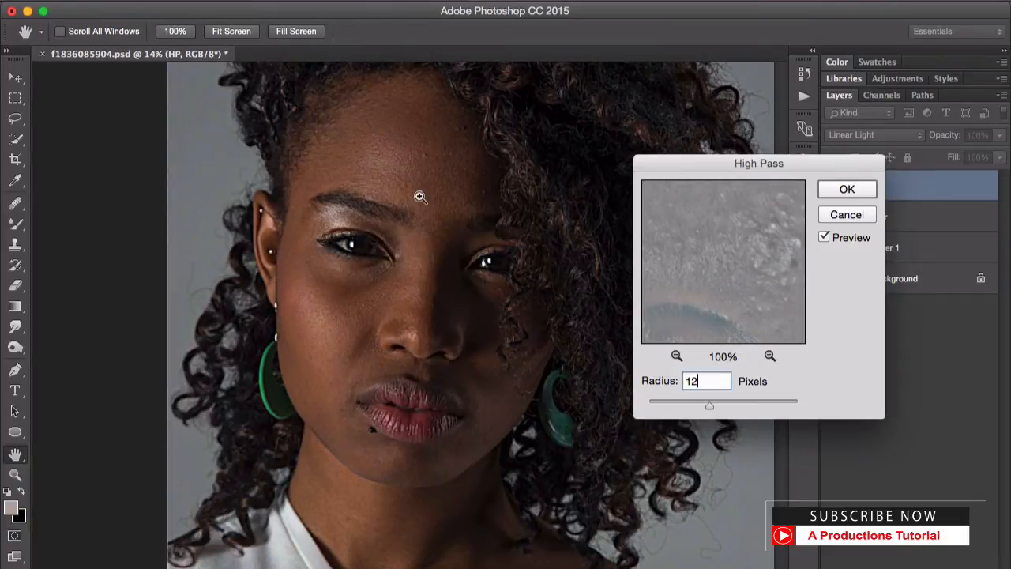
left_click_drag(419, 197, 453, 194)
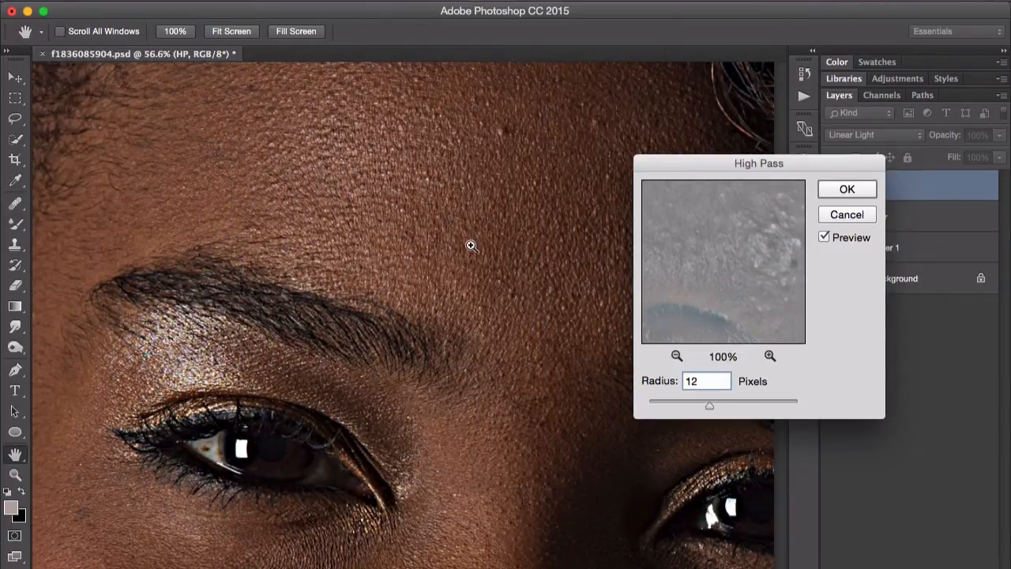
left_click_drag(461, 258, 401, 258)
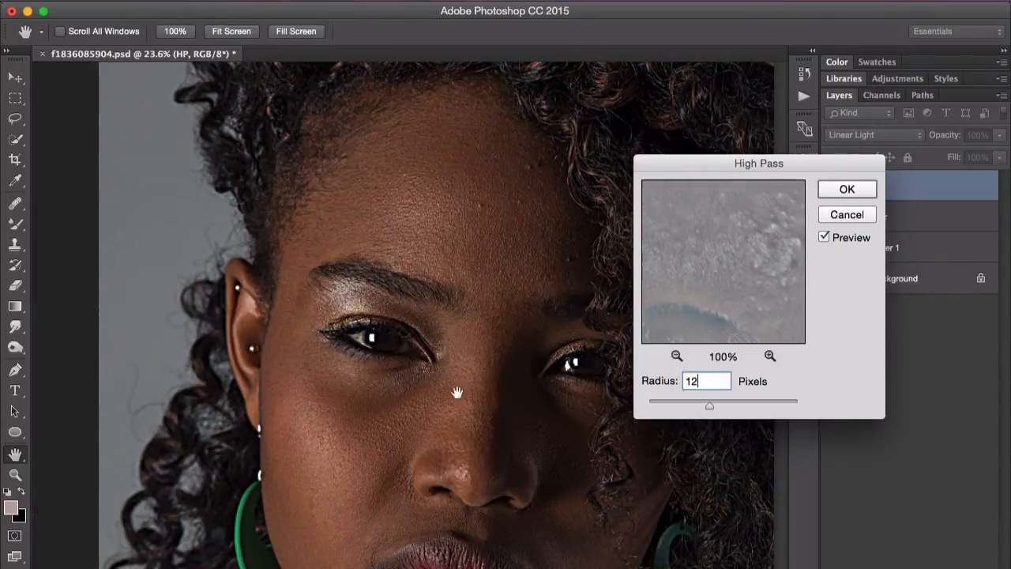
left_click_drag(456, 392, 308, 316)
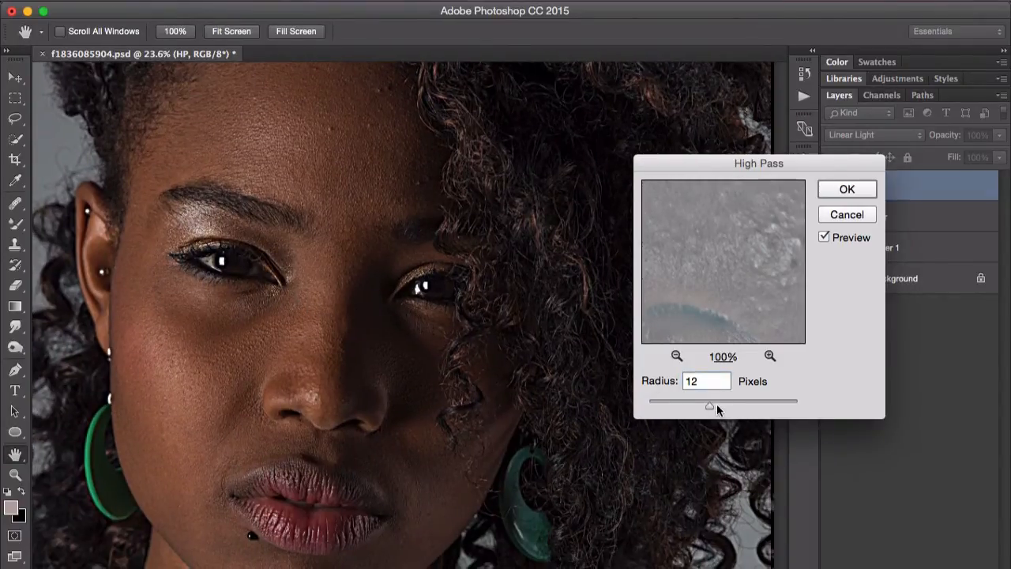
left_click_drag(702, 381, 678, 382)
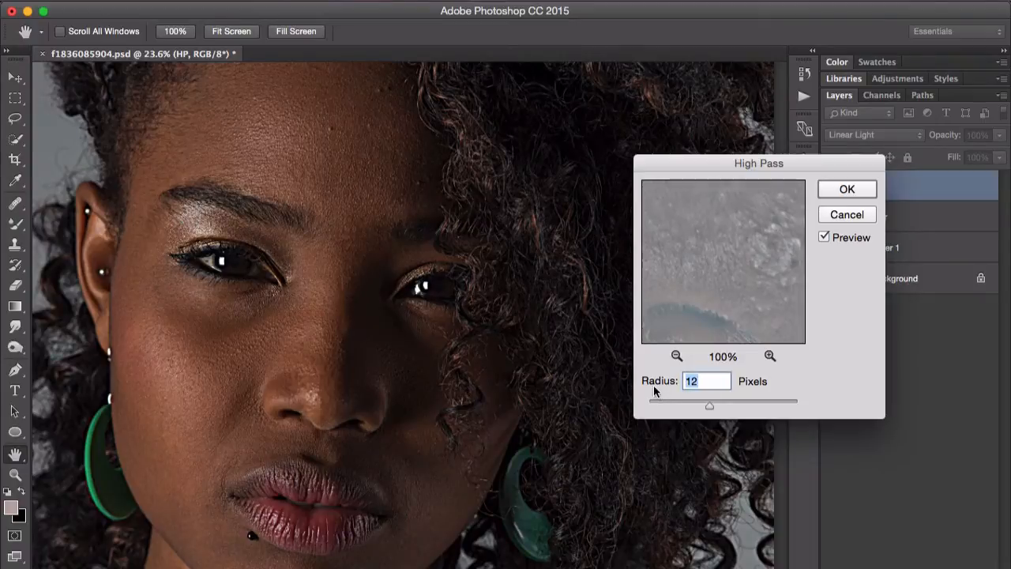
type("8")
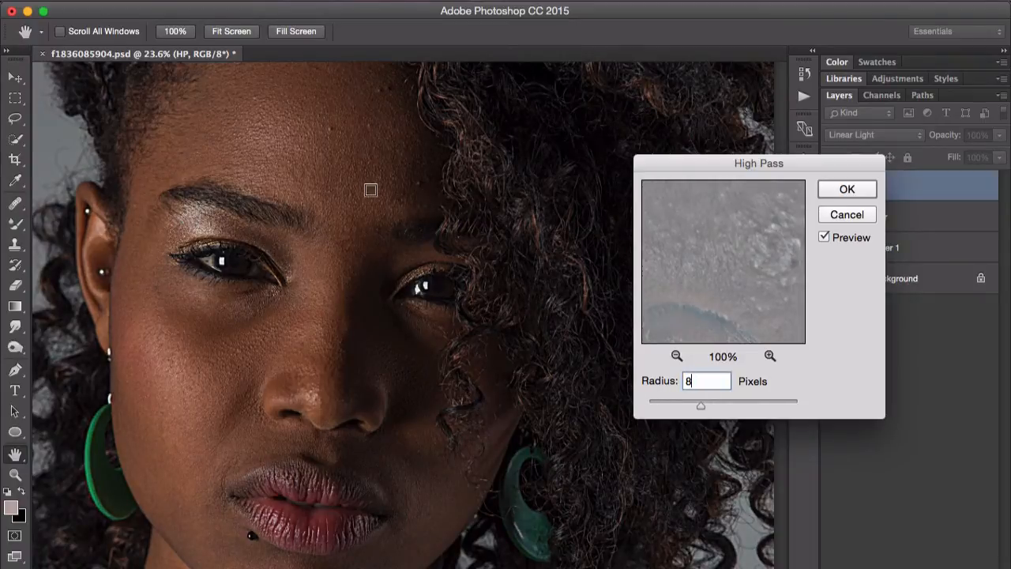
left_click_drag(687, 278, 711, 264)
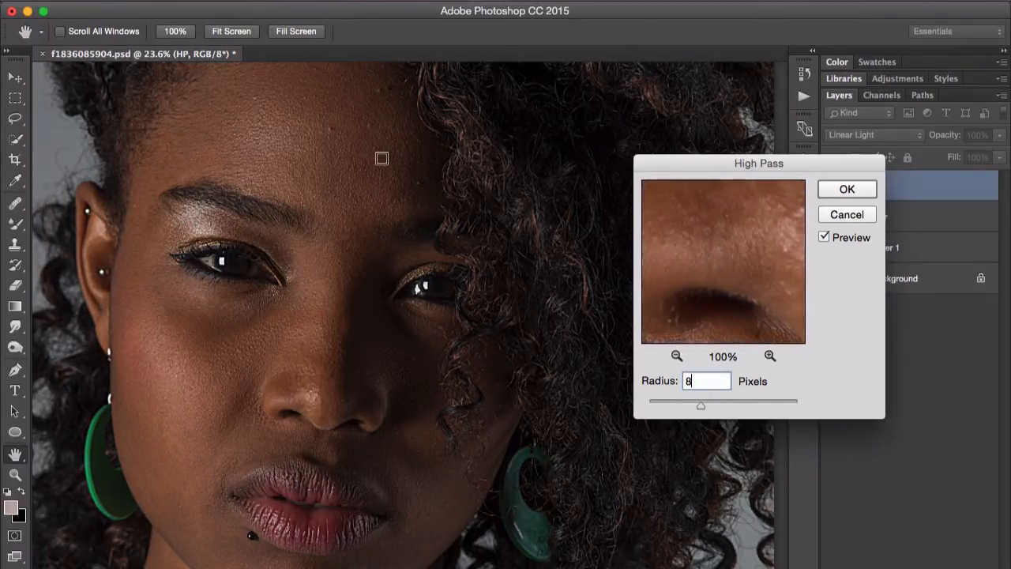
left_click(842, 193)
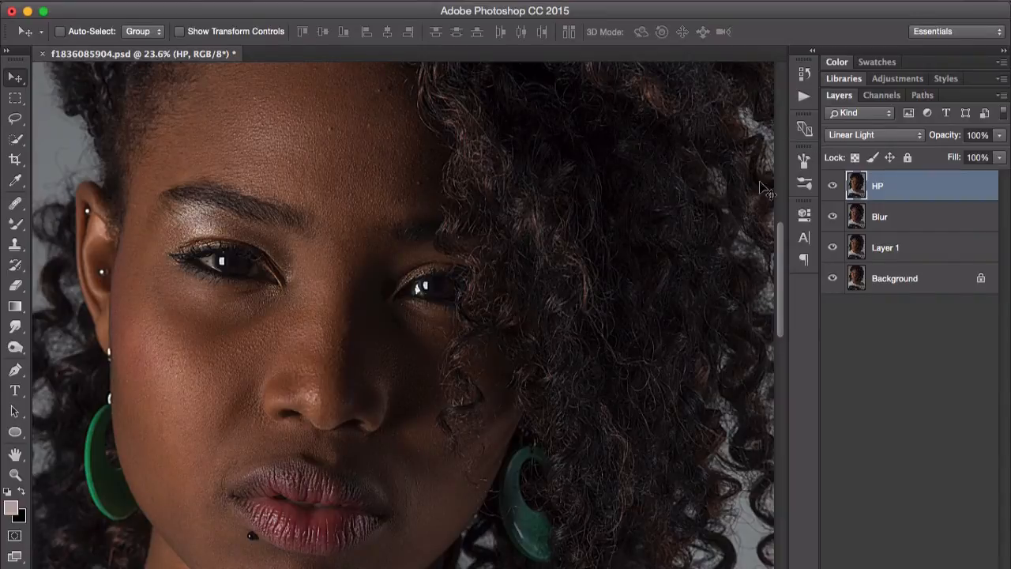
- Add a layer filled with 50% Gray above HP and set its blend mode to Linear Light
left_click(970, 566)
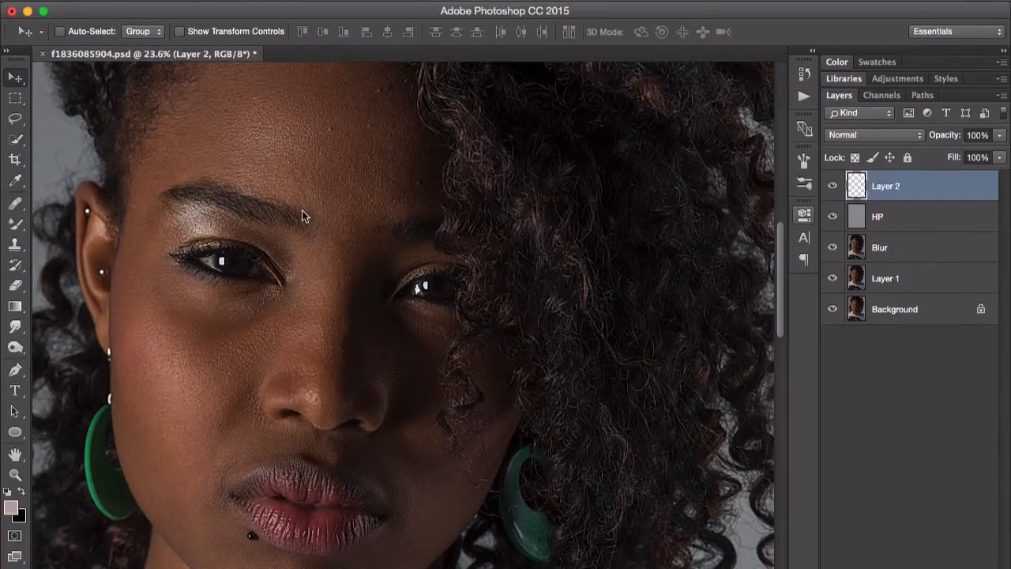
left_click(170, 2)
left_click(221, 83)
left_click(180, 1)
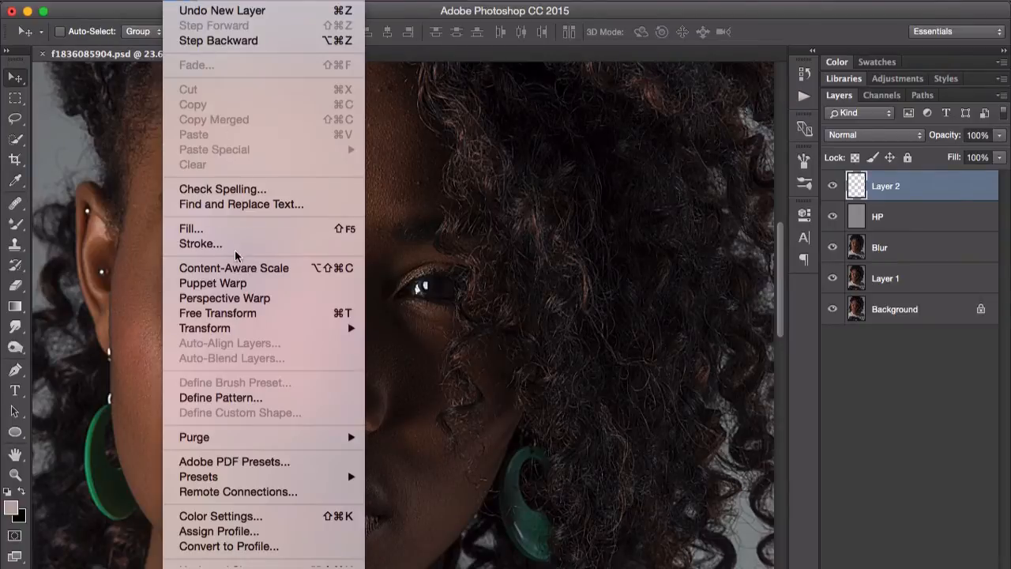
left_click(247, 230)
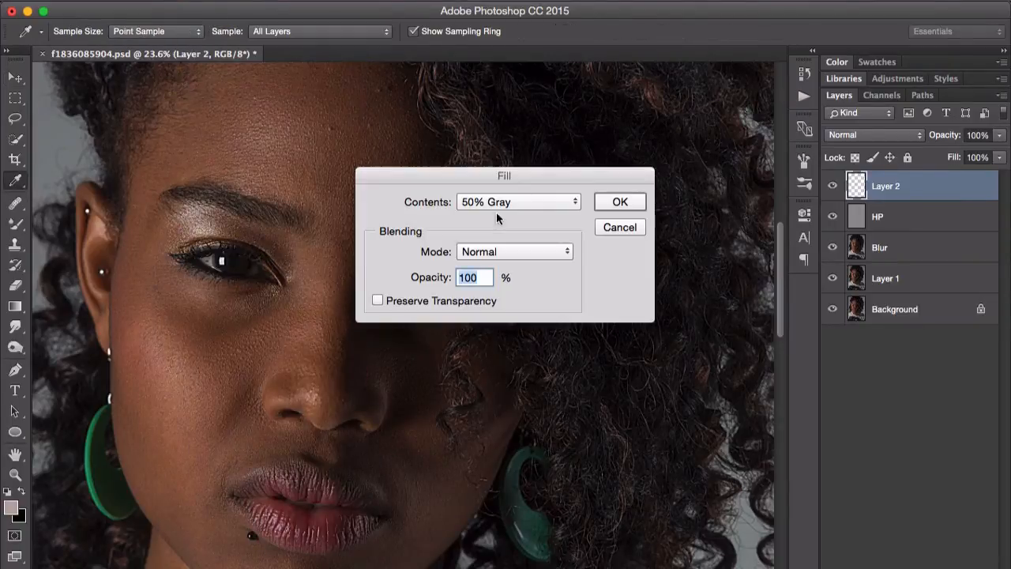
left_click(621, 203)
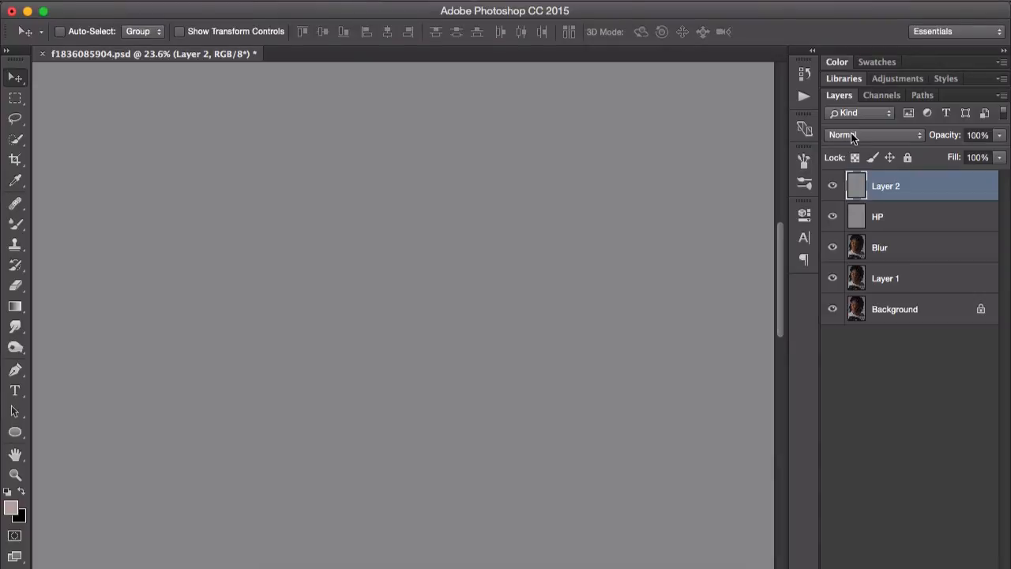
left_click(847, 136)
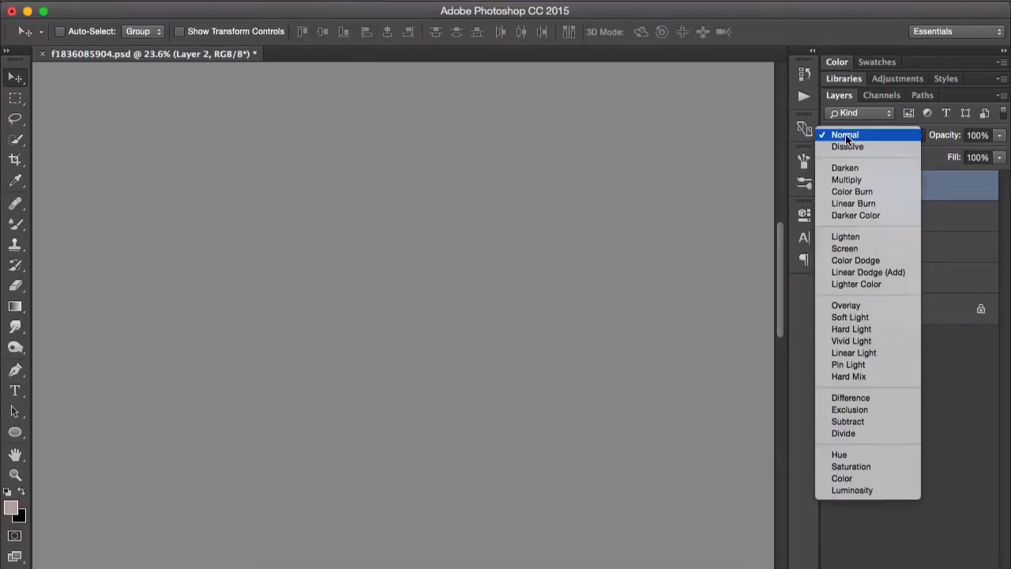
left_click(860, 353)
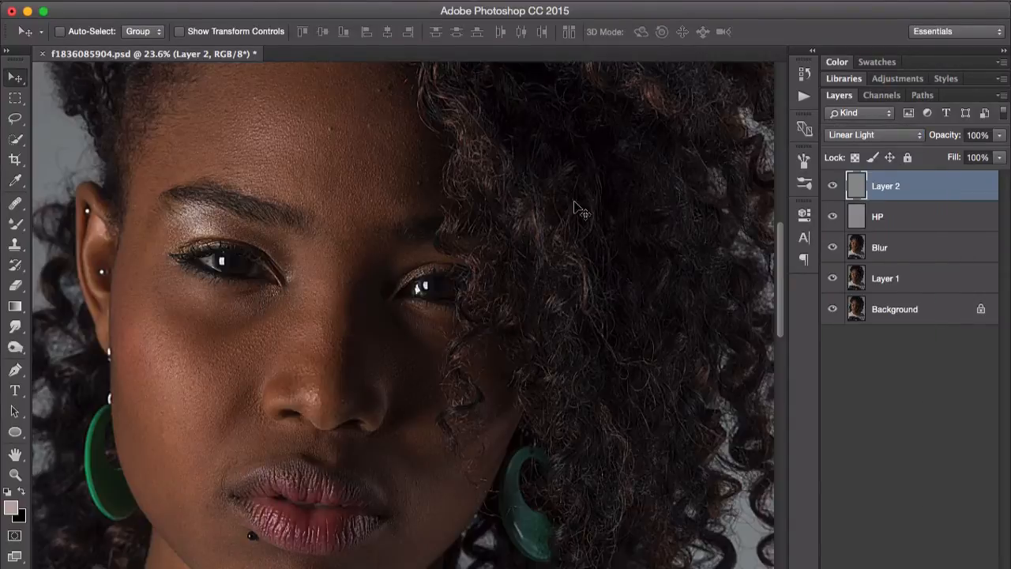
- Compare the image with the gray Linear Light layer shown and hidden, and delete that layer
left_click(832, 186)
left_click(832, 187)
left_click(833, 186)
left_click(833, 186)
left_click(833, 187)
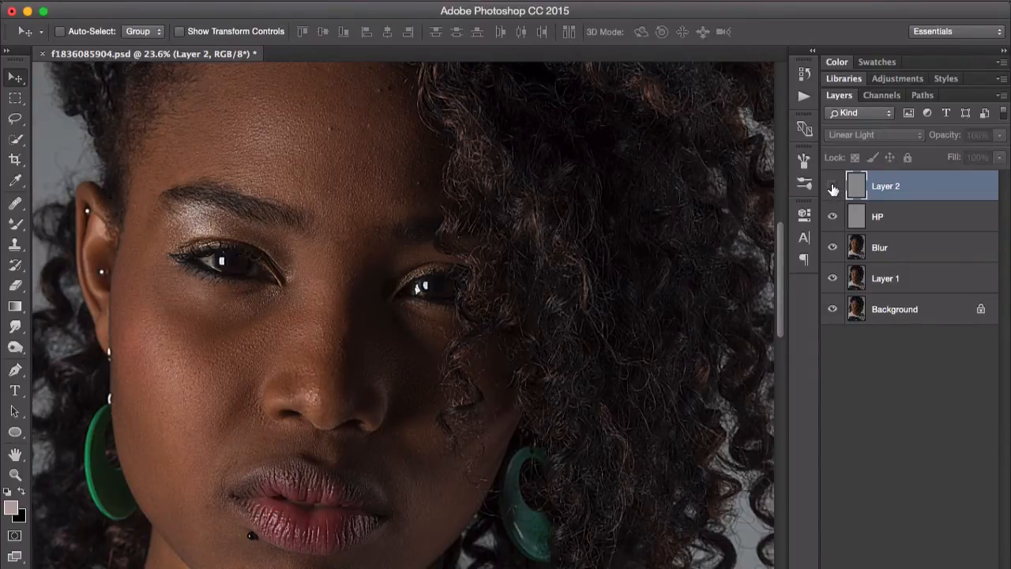
left_click(832, 187)
left_click(832, 187)
left_click(833, 187)
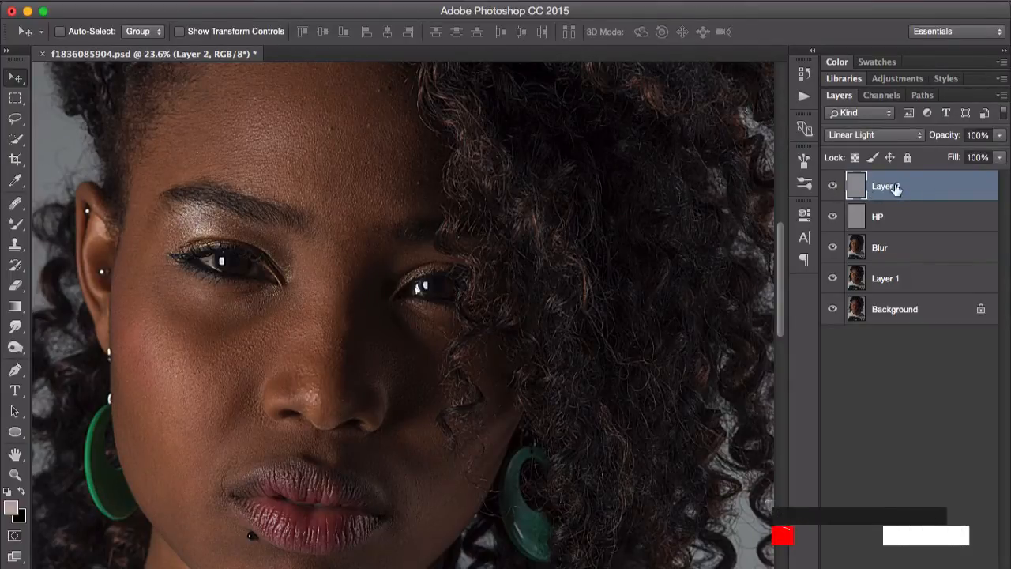
key("Delete")
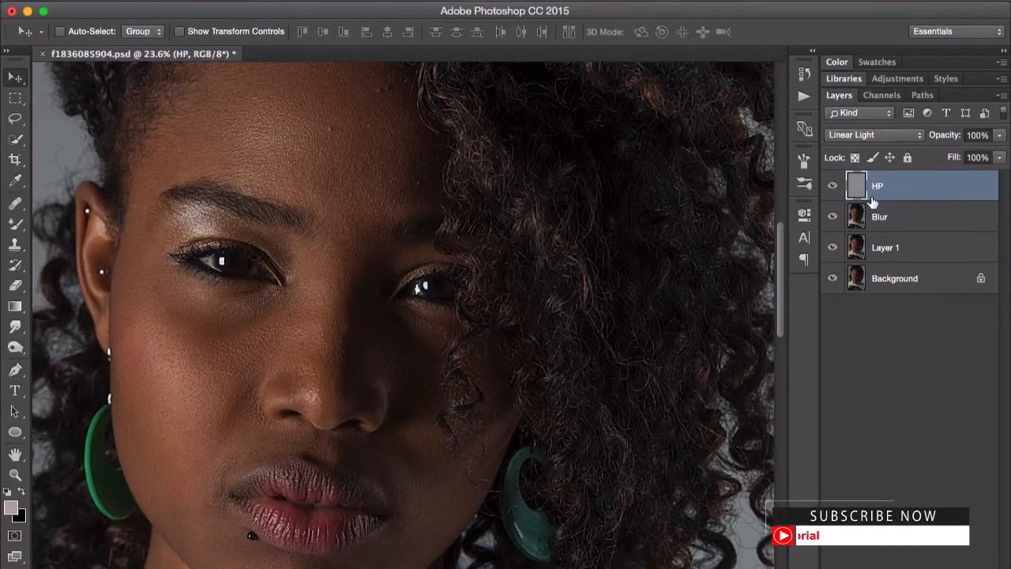
- Check the HP layer on its own, and group the HP and Blur layers as FS
left_click(832, 188, "alt")
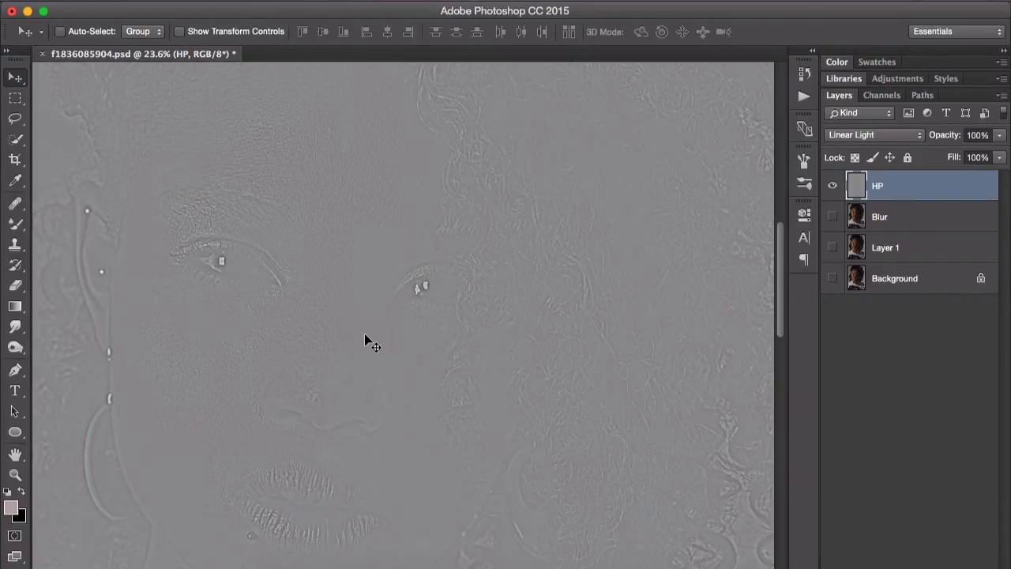
left_click(834, 190, "alt")
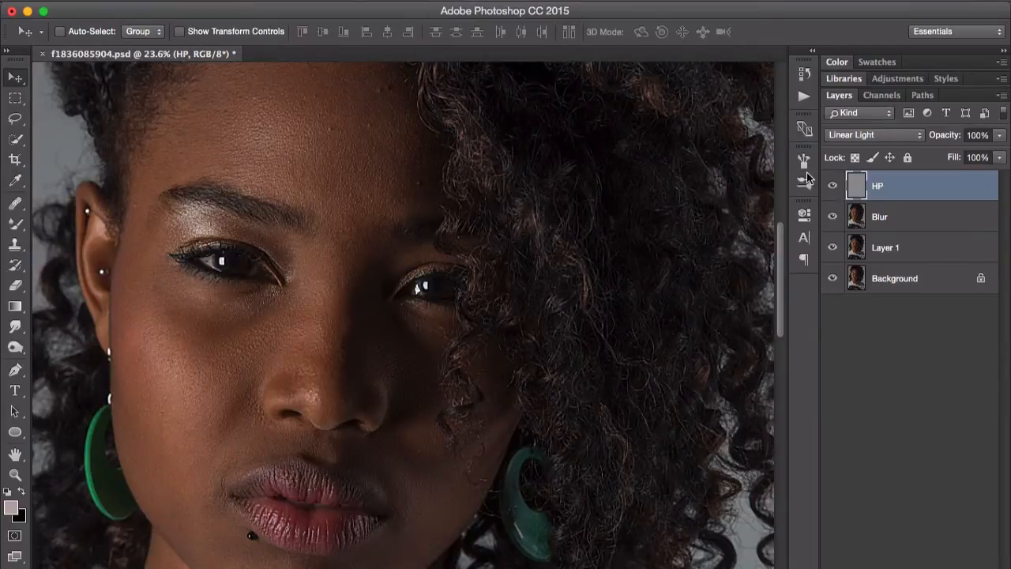
left_click(914, 225, "shift")
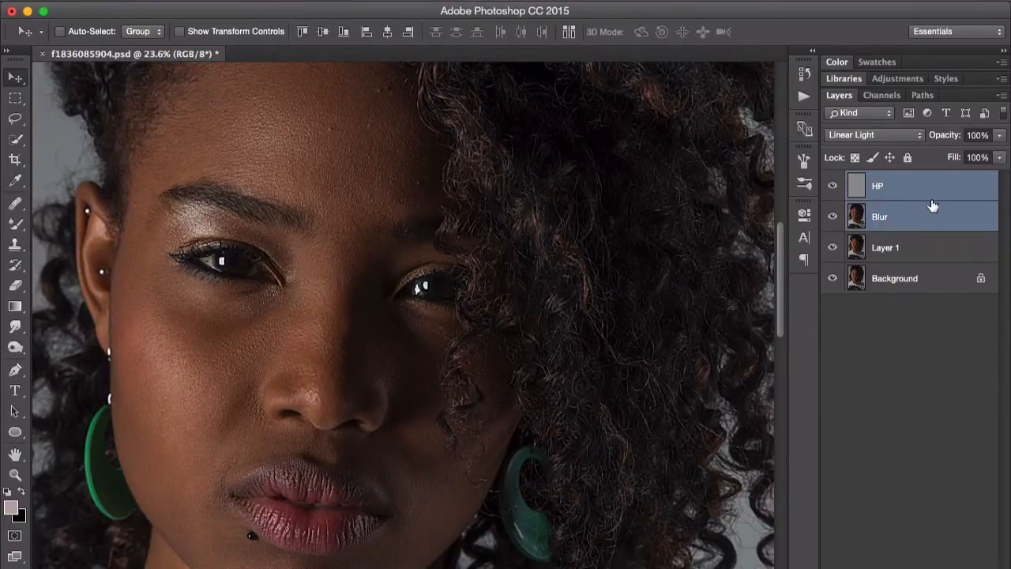
key("super+g")
double_click(893, 182)
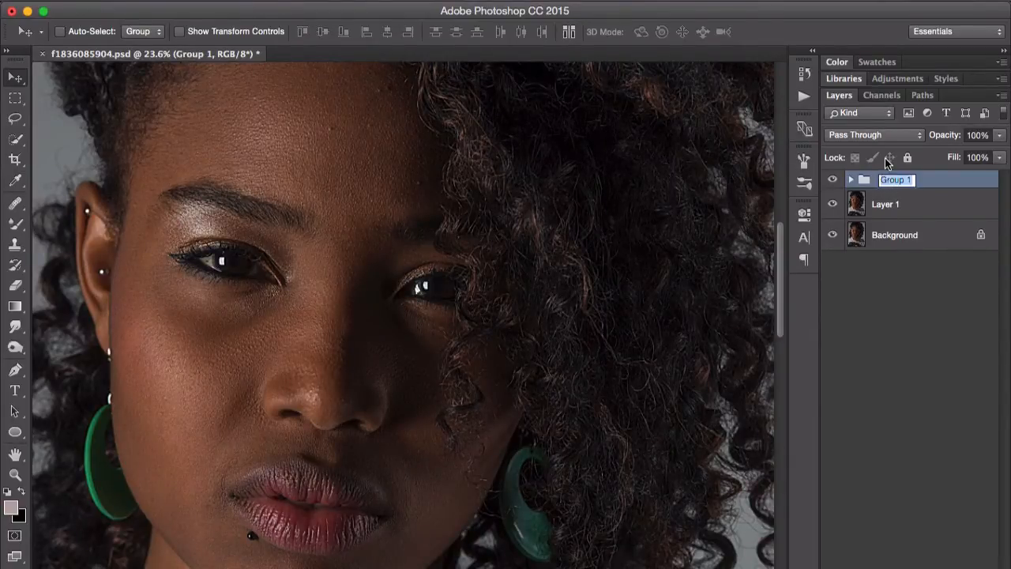
type("FS")
key("Return")
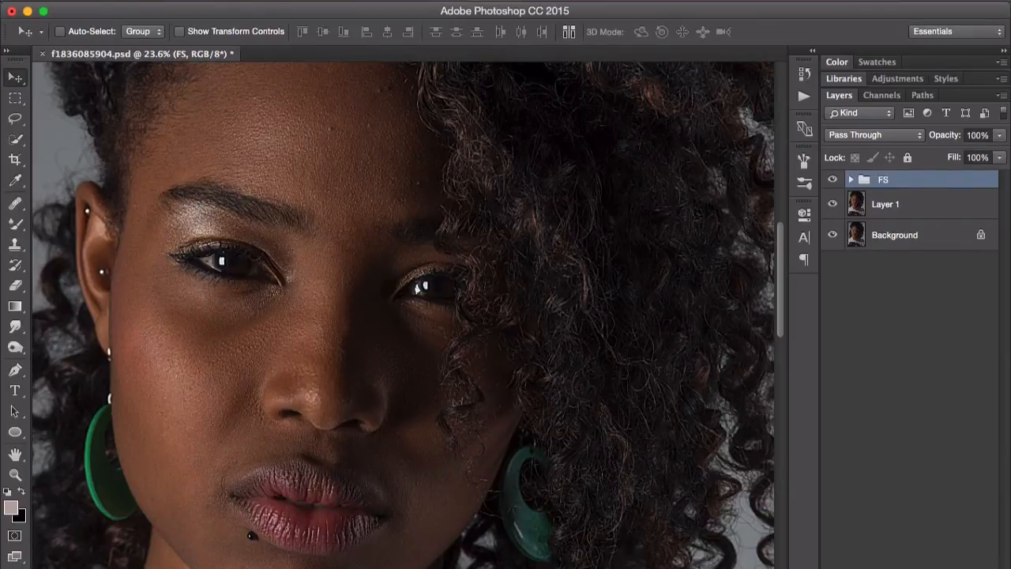
- Add a new empty layer directly above the Blur layer inside the FS group
left_click(852, 181)
left_click(905, 235)
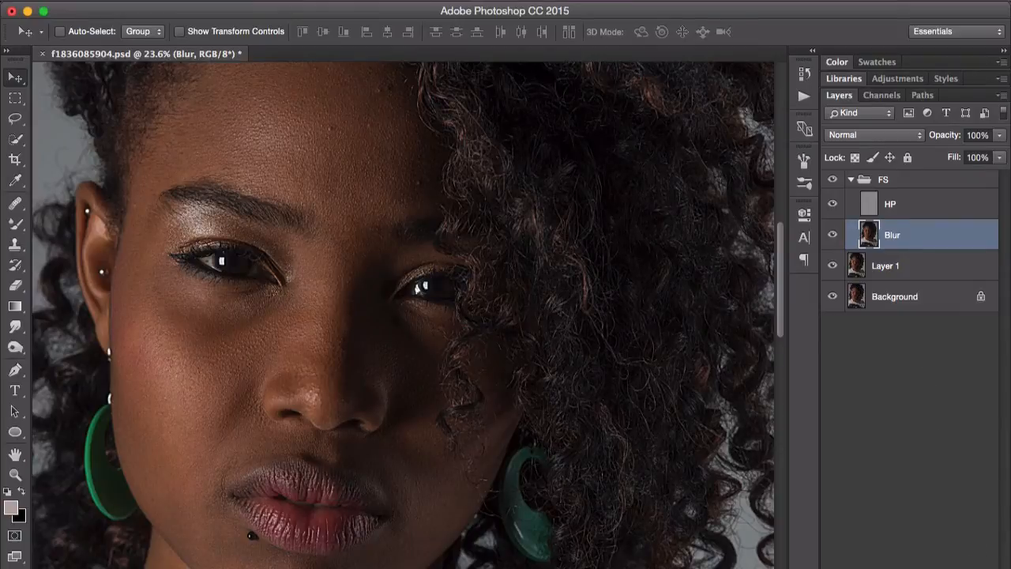
left_click(951, 567)
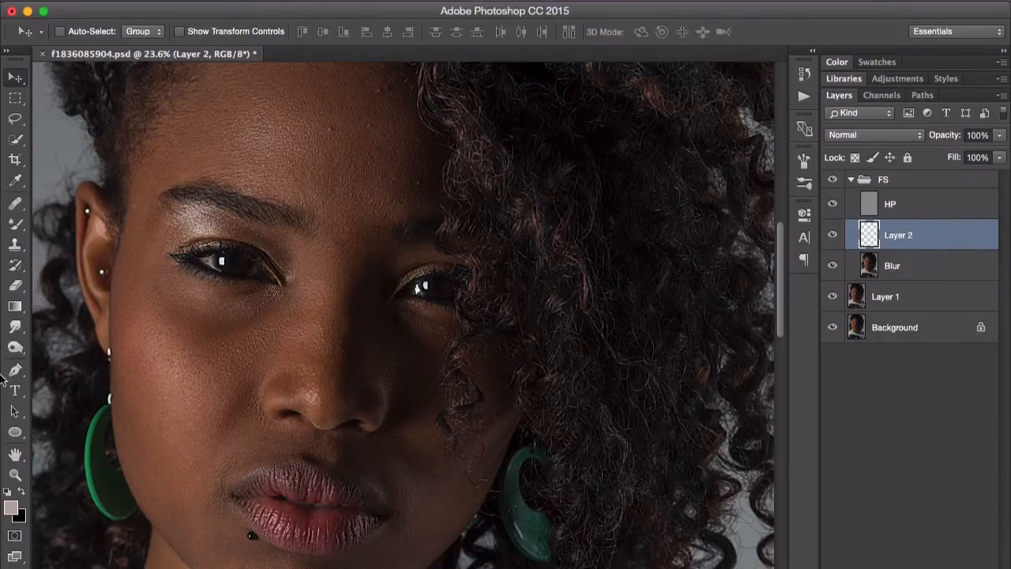
- Choose the Brush tool and set its size to 67 px and its hardness to 0%
left_click(15, 205)
left_click(14, 207)
left_click(15, 226)
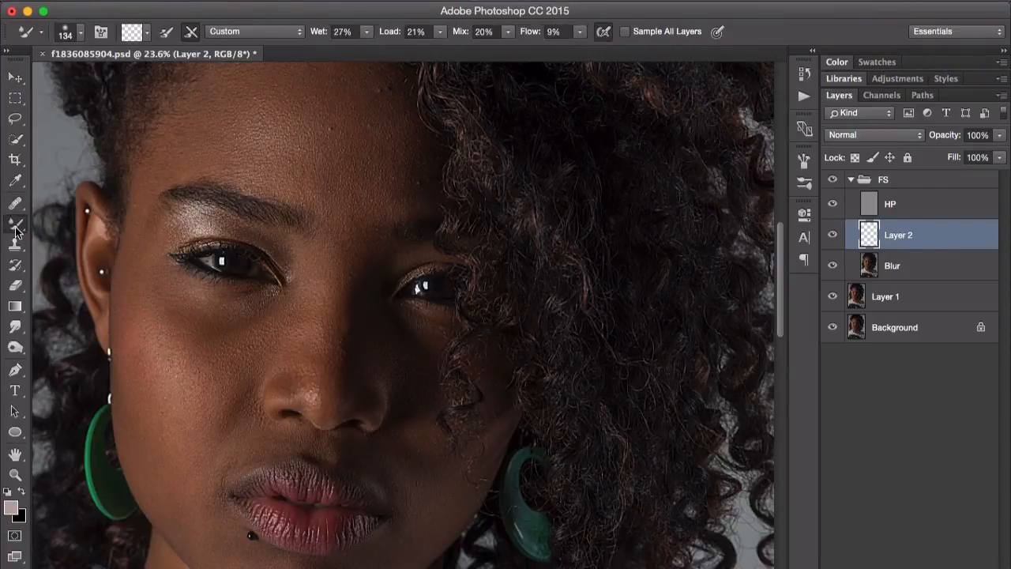
left_click(16, 227)
left_click(63, 221)
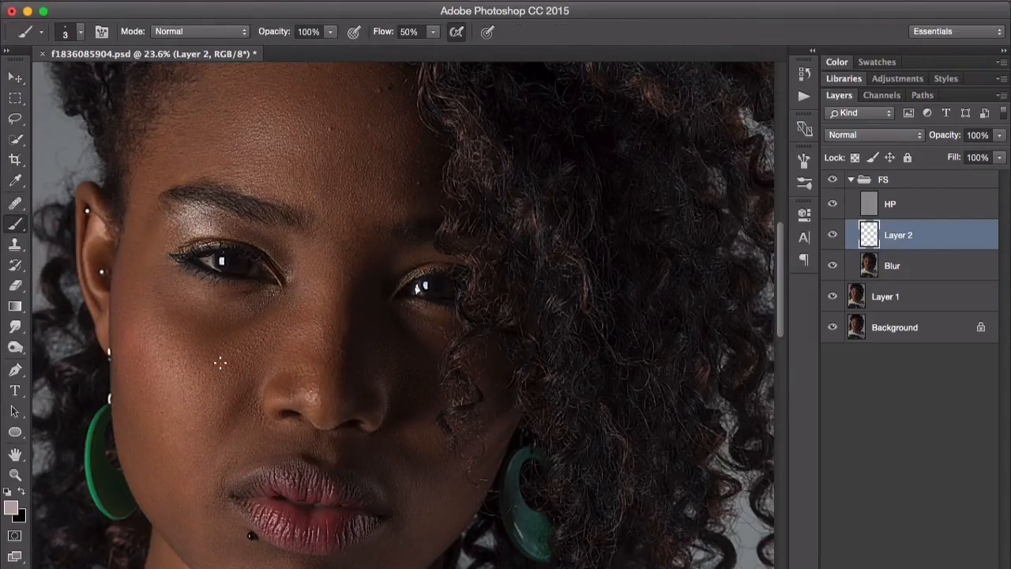
right_click(324, 360)
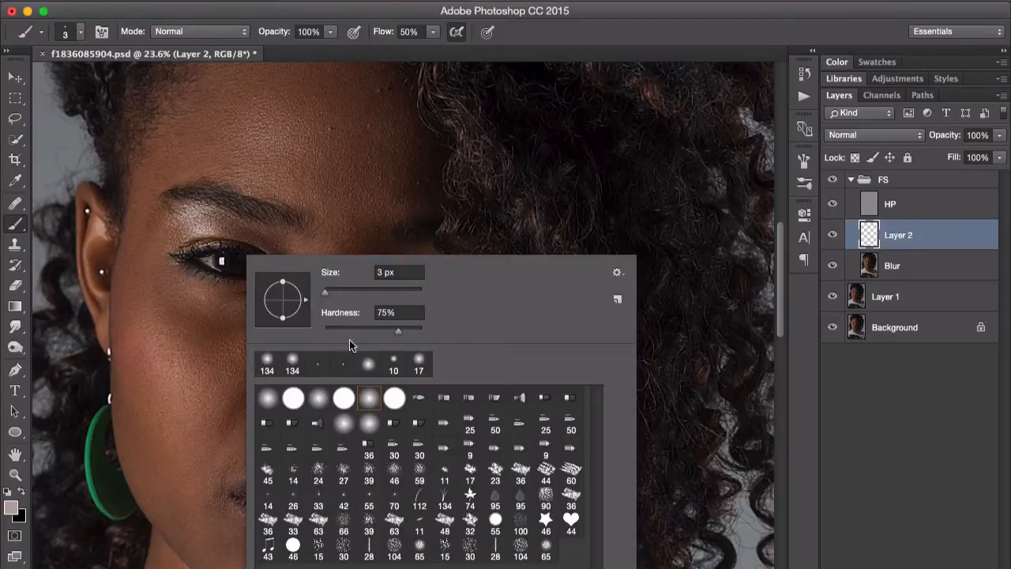
left_click_drag(337, 292, 316, 328)
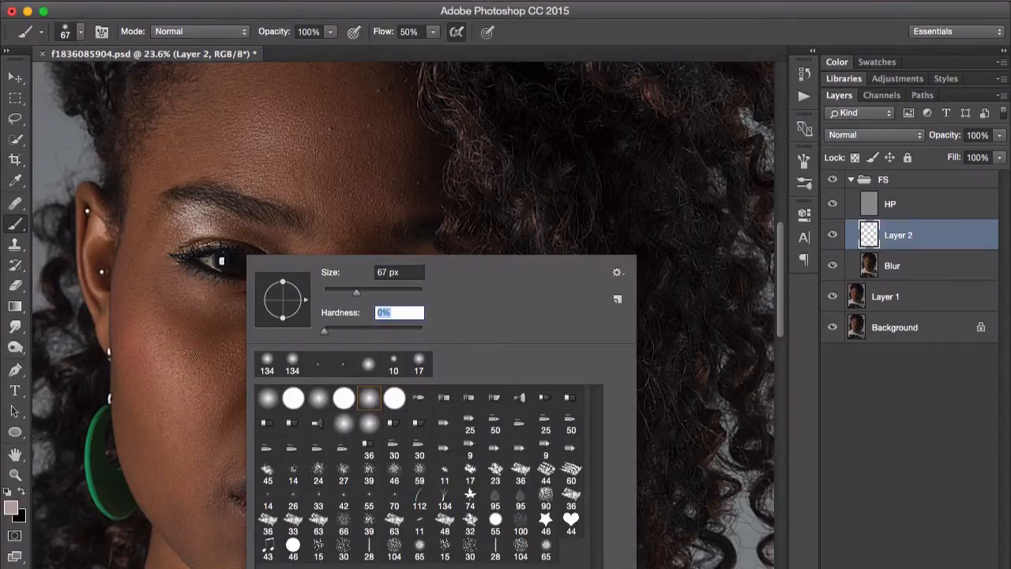
- Enlarge the brush to 284 px, sample a skin tone from the cheek, and paint it over the cheek on Layer 2
left_click_drag(369, 295, 402, 291)
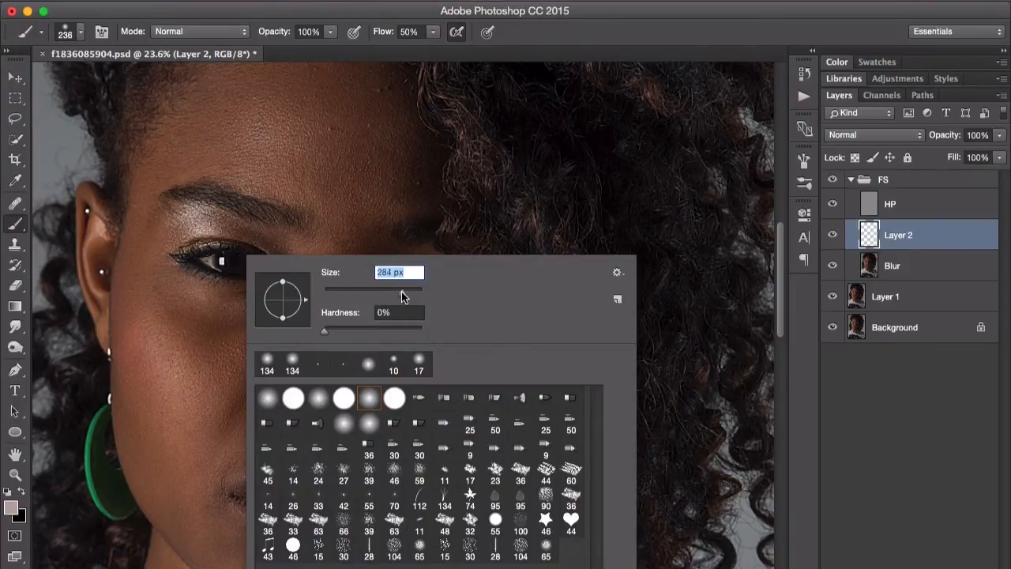
left_click(172, 369, "alt")
left_click(172, 368, "alt")
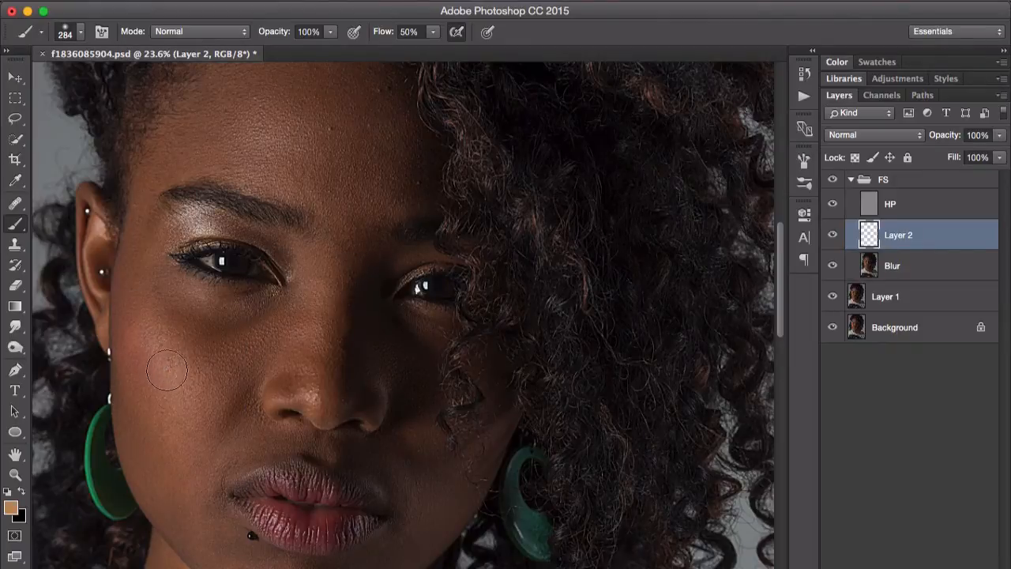
mouse_move(177, 382)
left_mouse_down()
mouse_move(168, 348)
mouse_move(158, 347)
mouse_move(176, 381)
mouse_move(171, 357)
mouse_move(215, 414)
mouse_move(201, 419)
mouse_move(138, 337)
mouse_move(136, 281)
mouse_move(180, 455)
mouse_move(161, 380)
mouse_move(179, 448)
mouse_move(192, 391)
mouse_move(167, 332)
mouse_move(195, 365)
mouse_move(230, 366)
left_mouse_up()
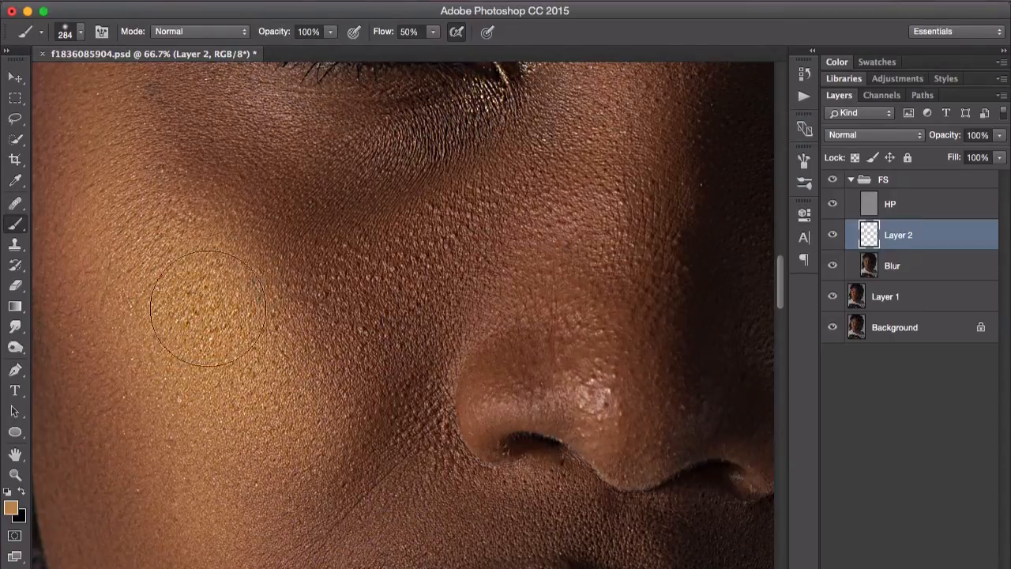
- Compare the cheek with Layer 2 shown and hidden, and check that layer on its own
left_click(833, 237)
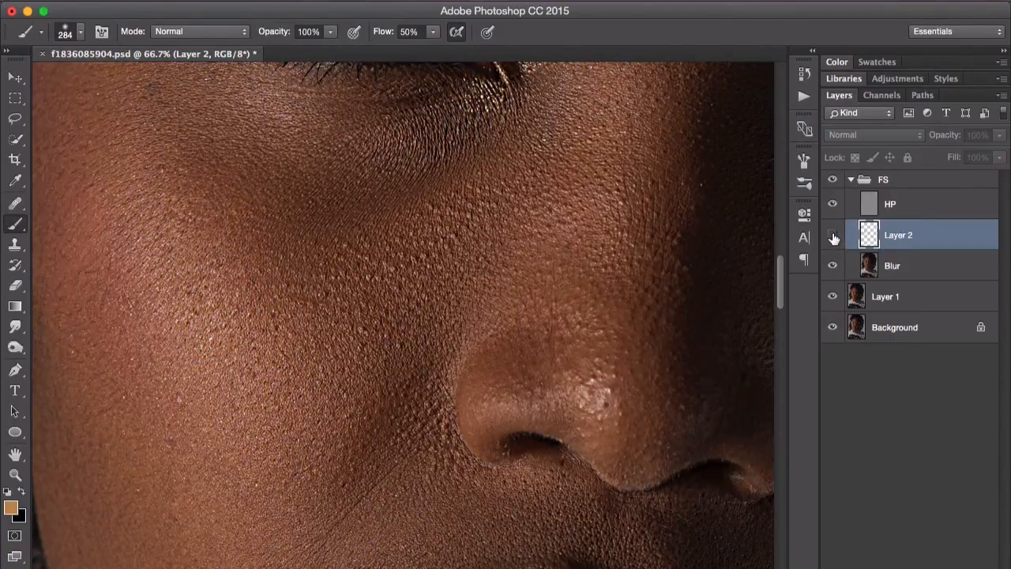
left_click(832, 236)
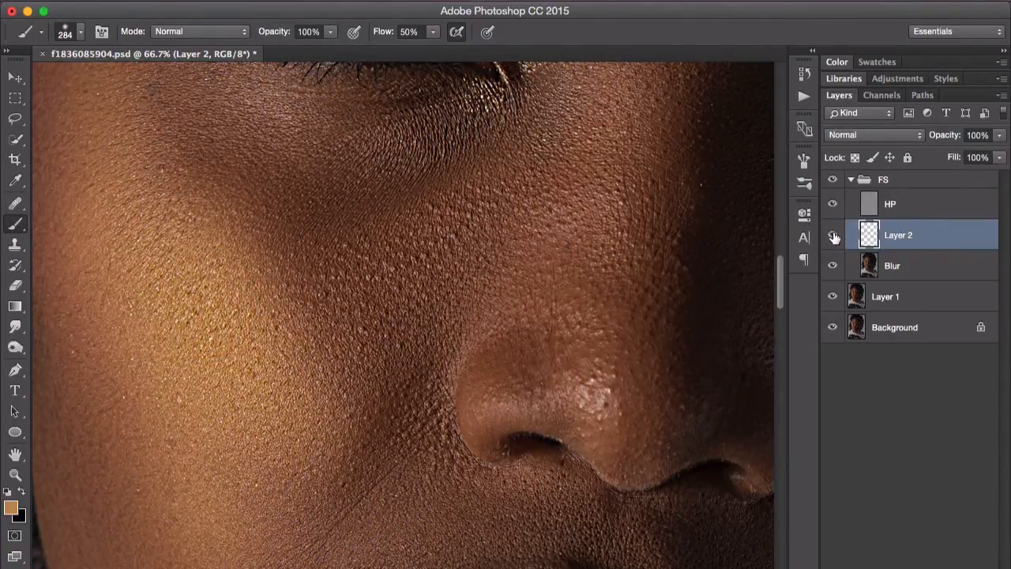
left_click(833, 237, "alt")
left_click(834, 236, "alt")
- Compare the painted cheek with the HP texture layer shown and hidden, and hide Layer 2 to check the whole face
left_click(908, 206)
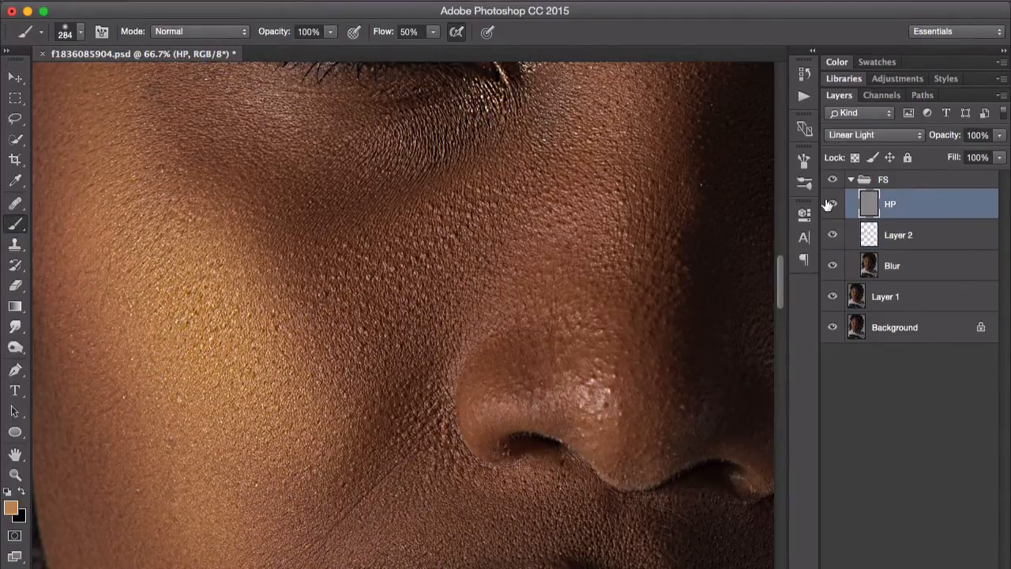
left_click(833, 206)
left_click(833, 205)
left_click(833, 206)
left_click(833, 206)
left_click(832, 236)
left_click_drag(455, 343, 384, 350)
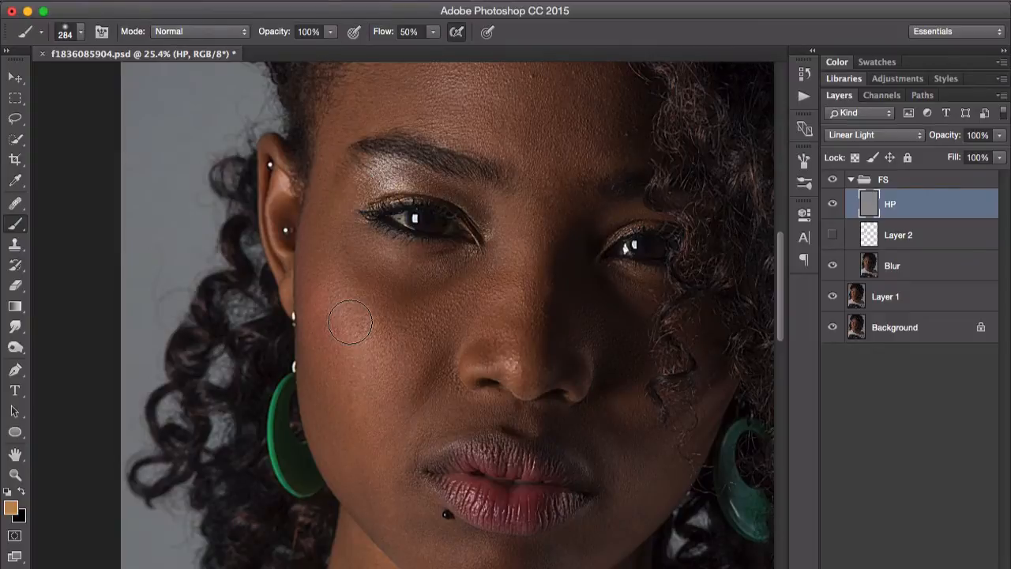
- Select Layer 2 and compare the whole face with its cheek paint shown and hidden
left_click(912, 244)
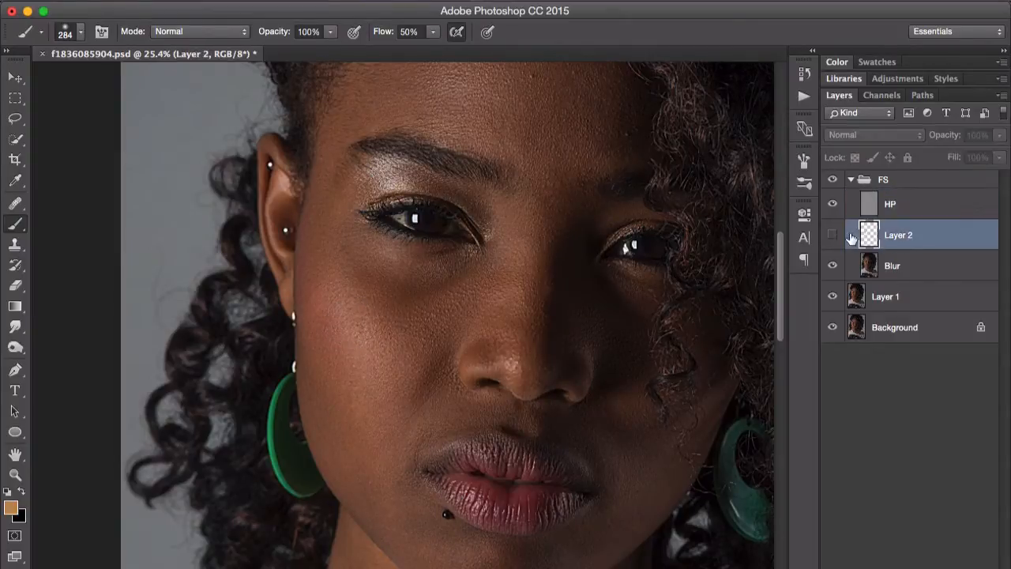
left_click(832, 237)
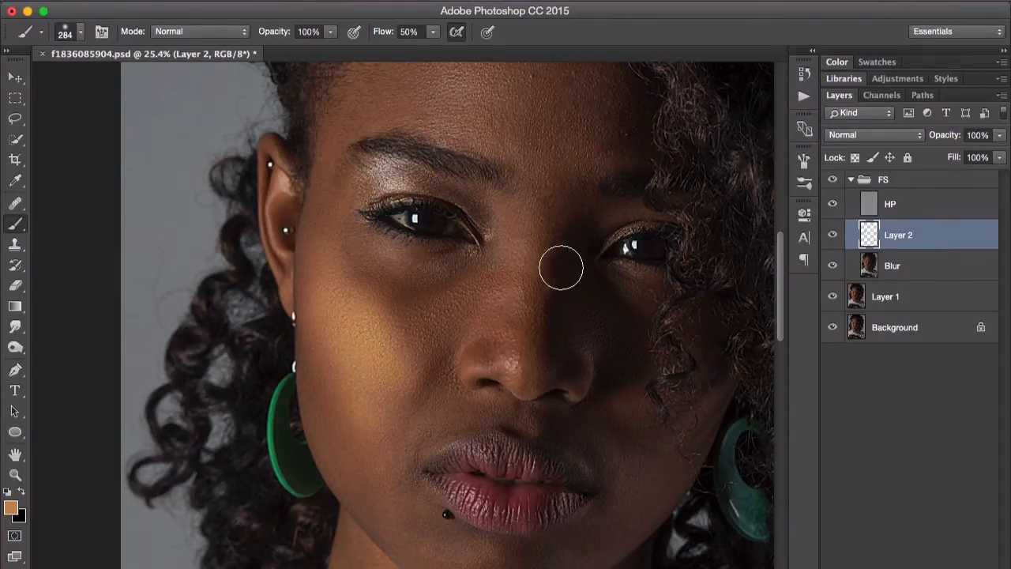
left_click(832, 236)
left_click(832, 236)
left_click(833, 235)
left_click(833, 236)
left_click(831, 236)
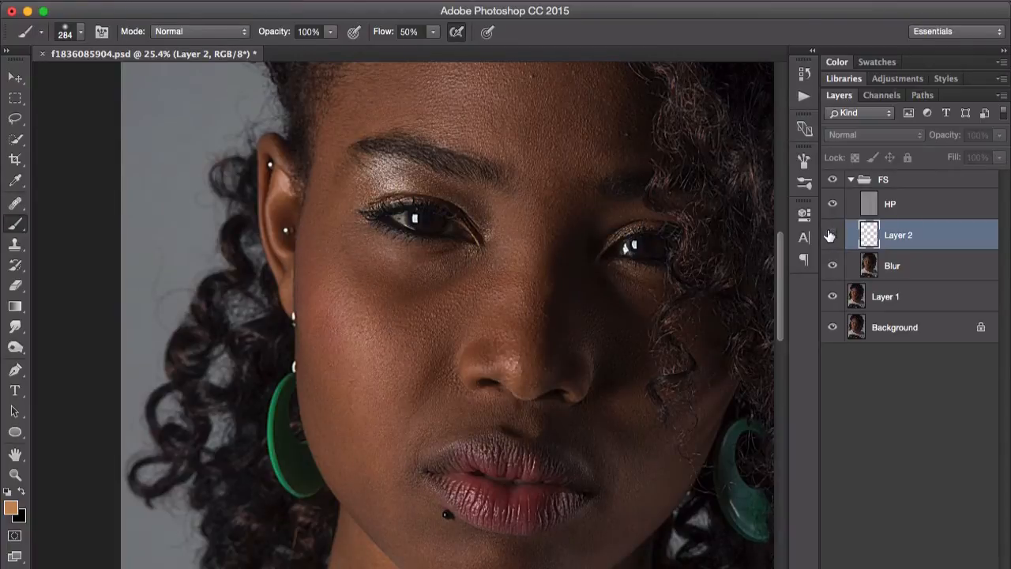
left_click(832, 236)
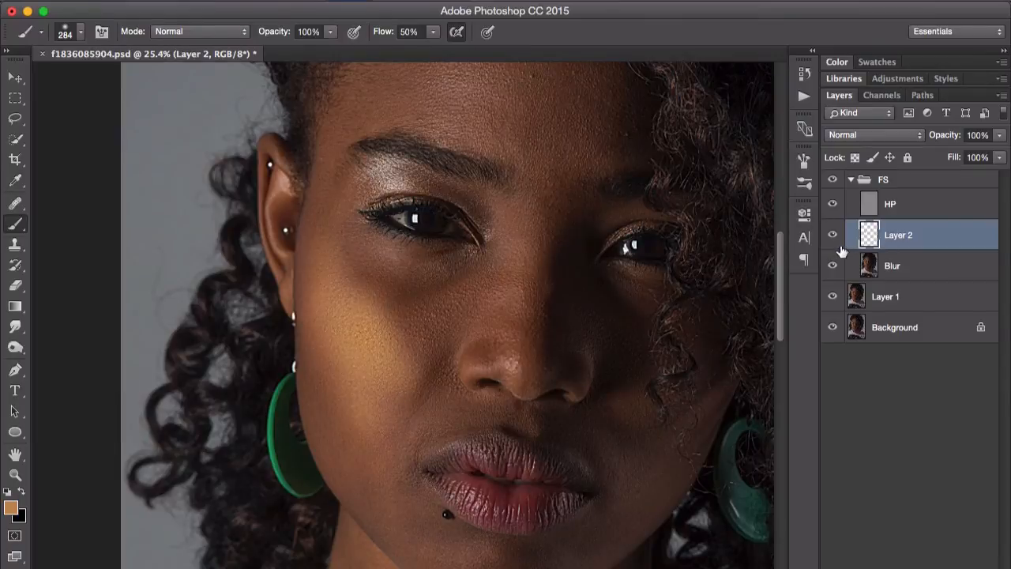
- Clear all the paint from Layer 2 and remove the selection
key("super+a")
key("Delete")
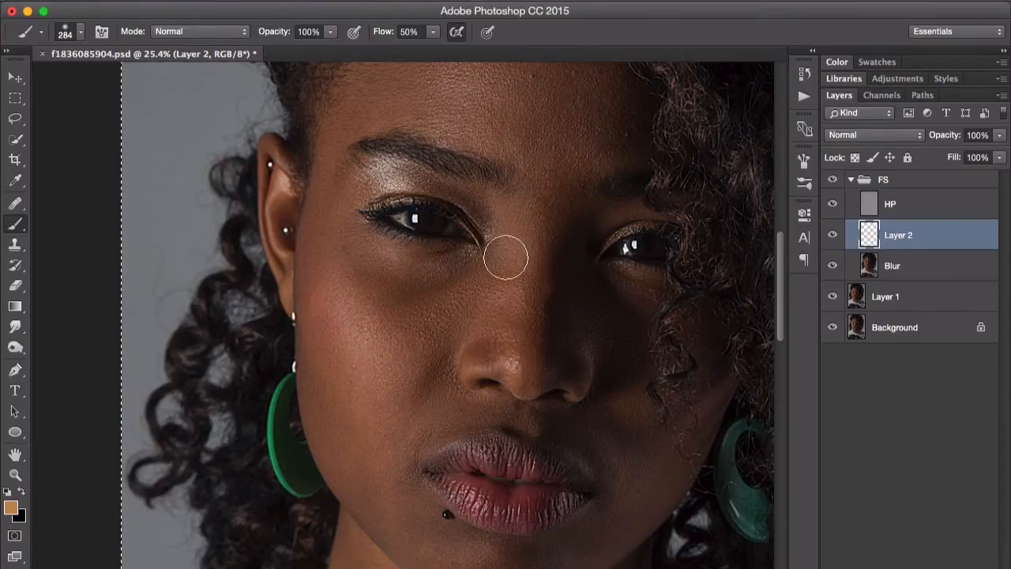
key("super+d")
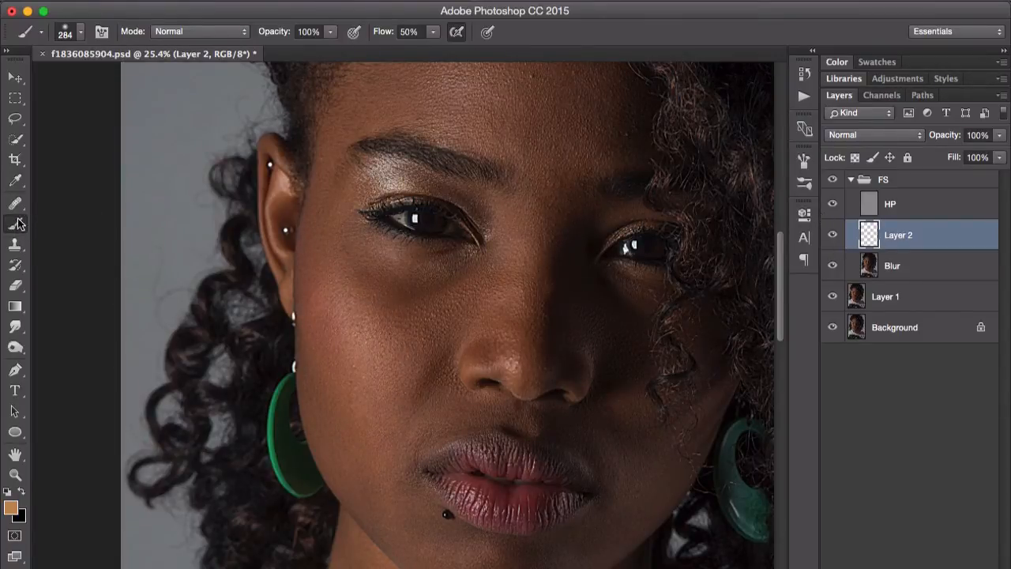
mouse_move(427, 314)
left_mouse_down()
mouse_move(362, 386)
mouse_move(384, 397)
mouse_move(386, 379)
left_mouse_up()
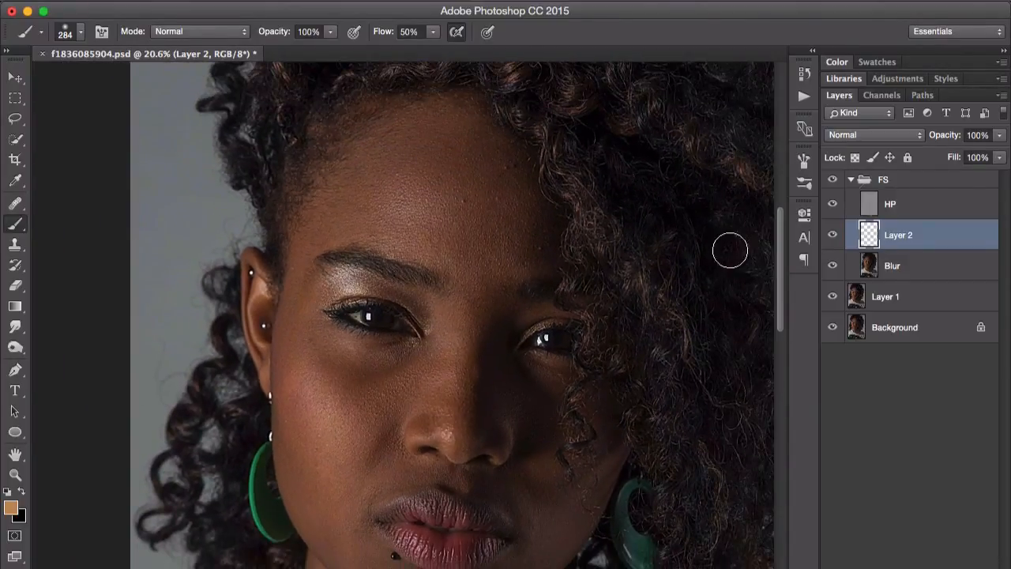
- Collapse the FS group and add a Black & White adjustment layer above it
left_click(849, 180)
left_click(914, 566)
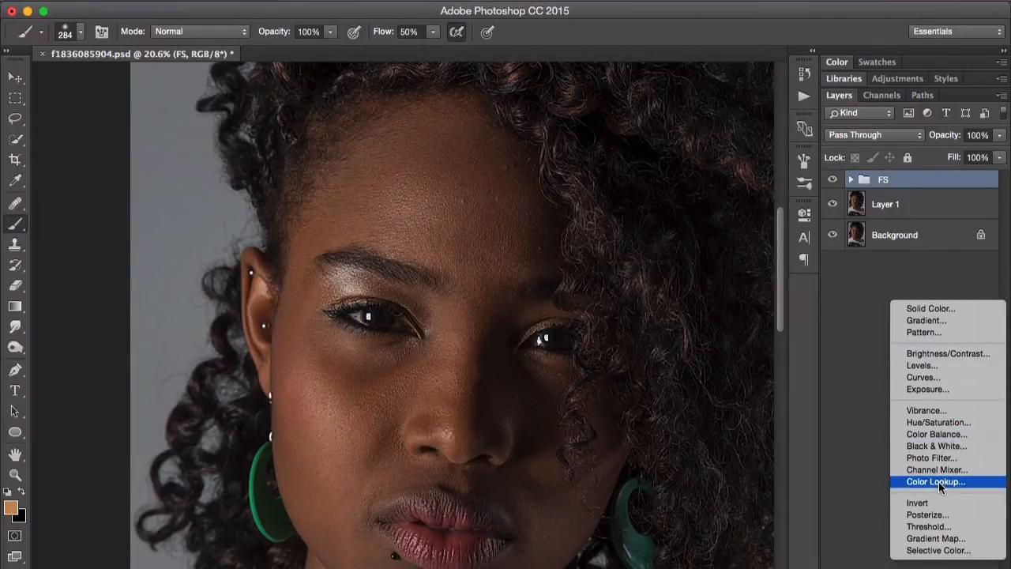
left_click(959, 445)
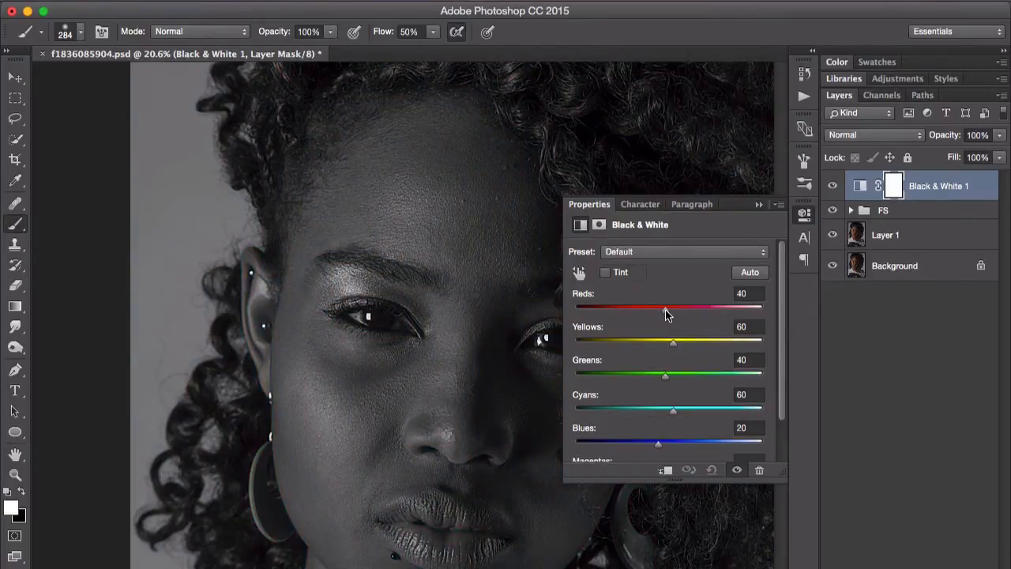
- Set the Black & White adjustment's Reds to 138 and Yellows to 21
left_click_drag(665, 310, 653, 309)
left_click_drag(677, 343, 702, 315)
left_click_drag(662, 342, 651, 343)
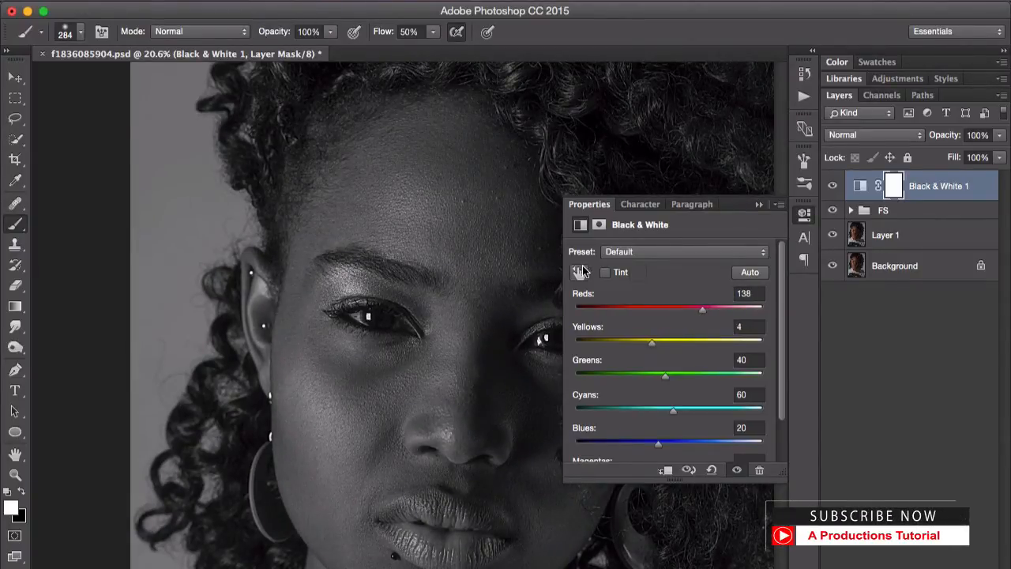
left_click(580, 272)
left_click_drag(548, 254, 316, 424)
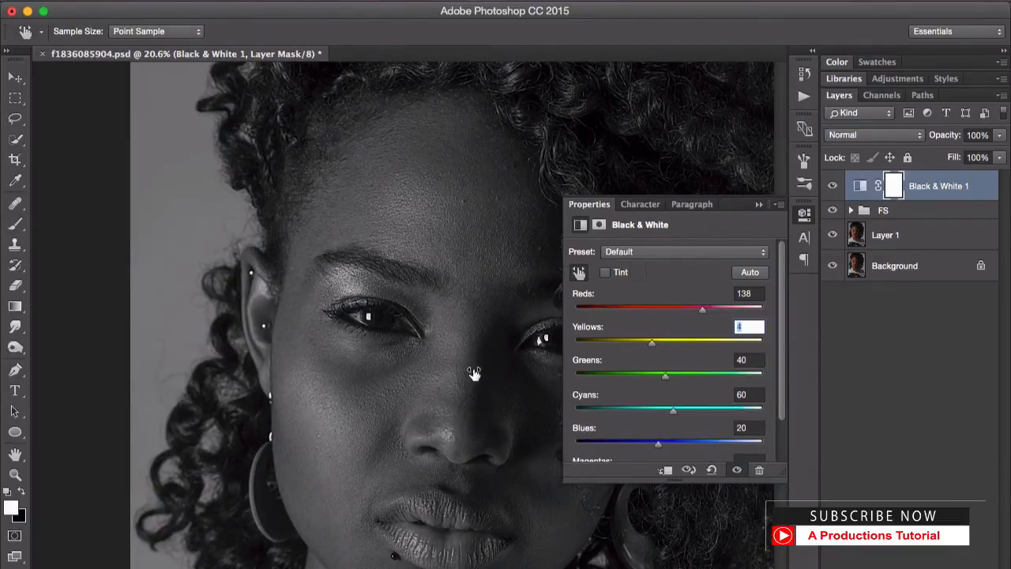
type("21")
key("Return")
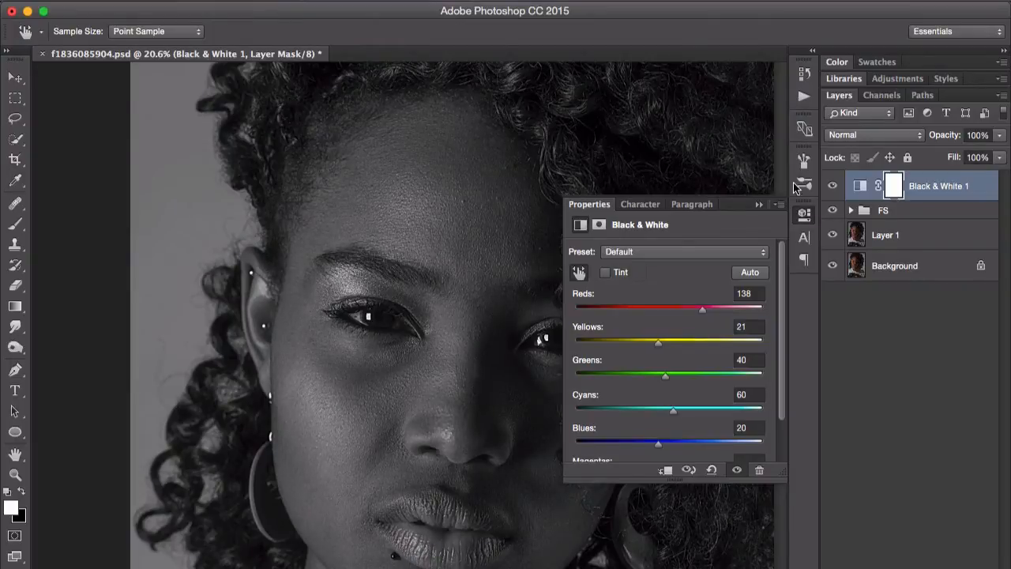
left_click(759, 205)
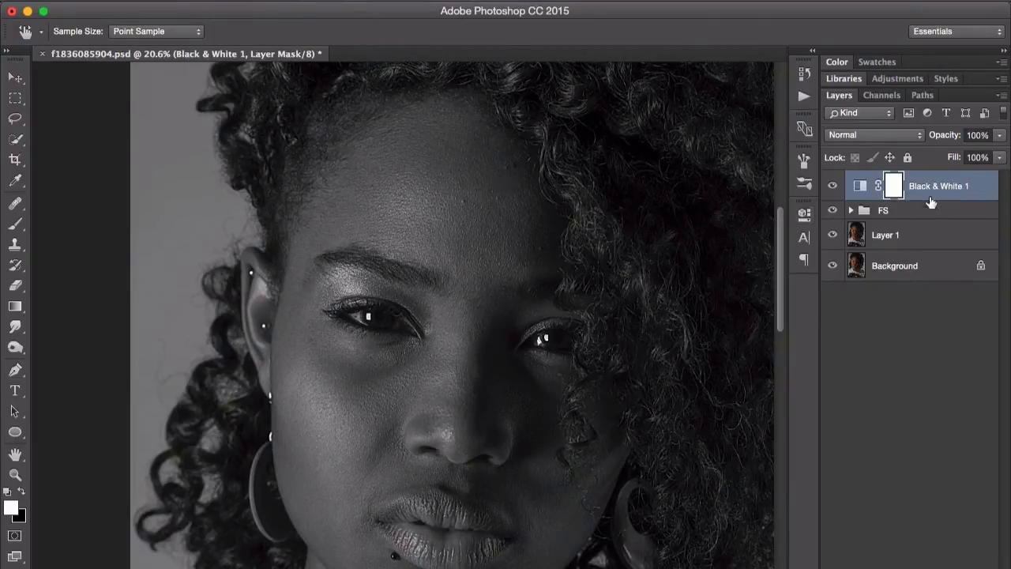
- Add a Curves adjustment layer above the Black & White one and bend its RGB curve into a steep wave with three peaks
left_click(913, 566)
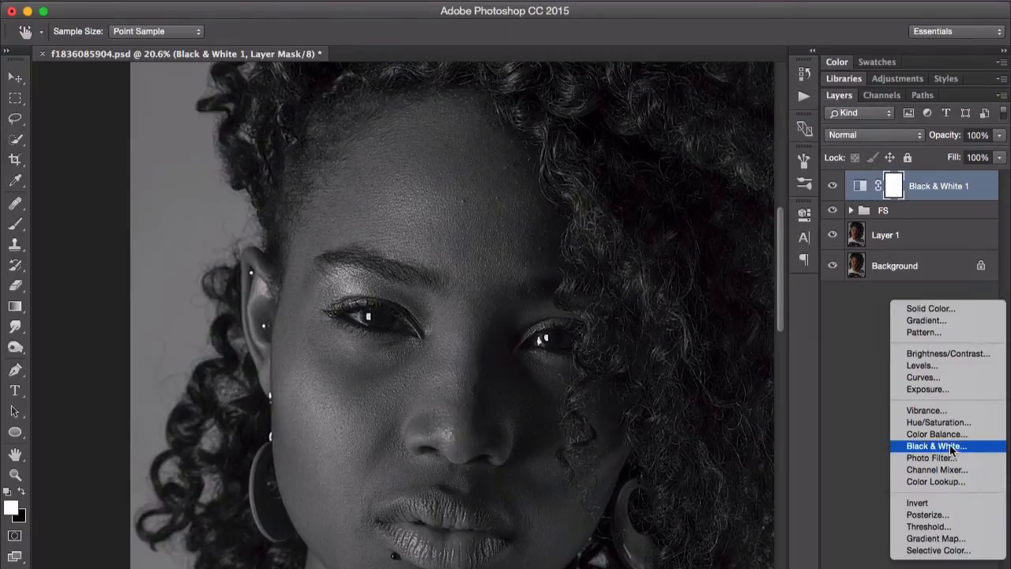
left_click(938, 379)
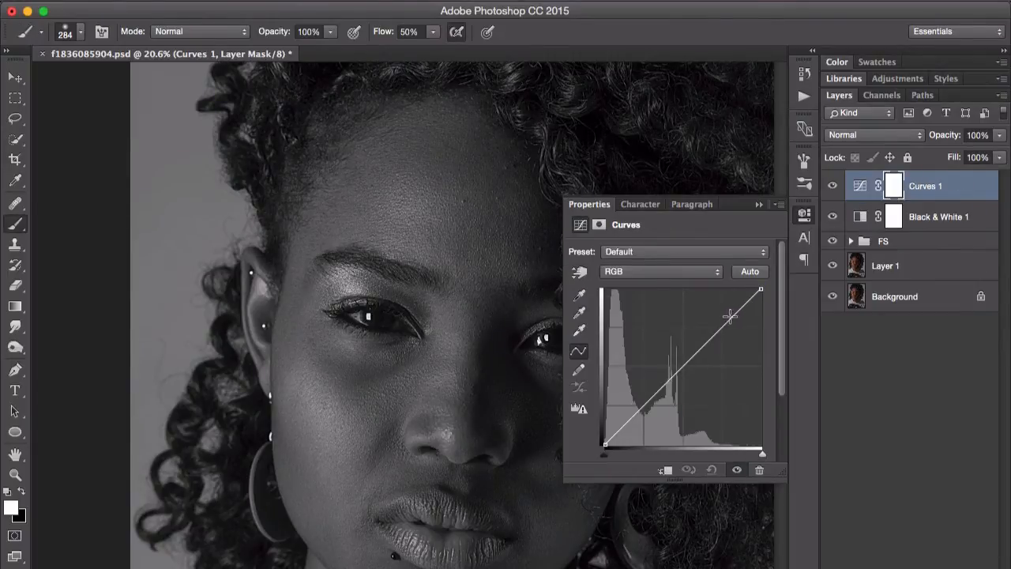
left_click_drag(730, 316, 760, 446)
left_click(684, 302)
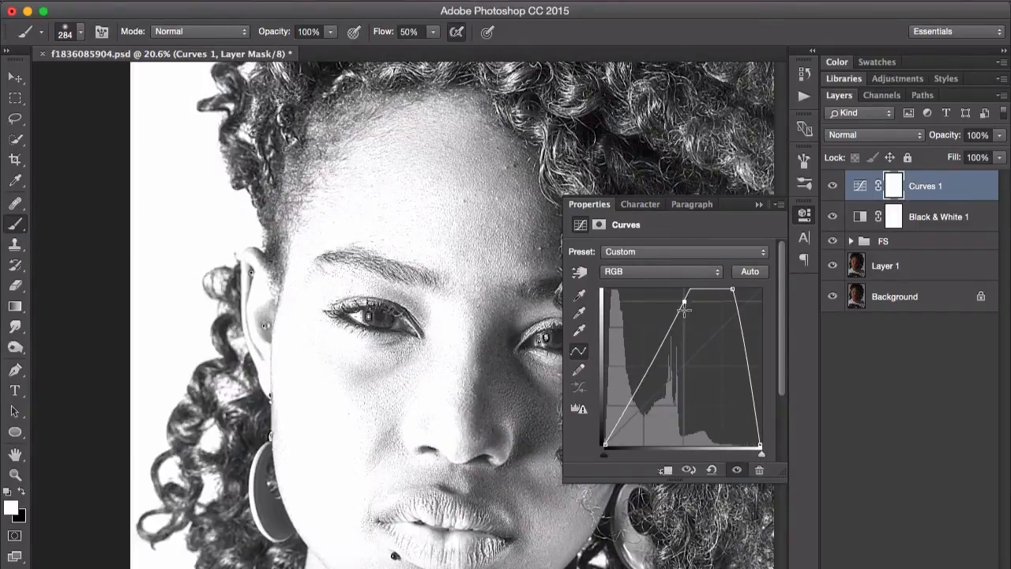
left_click_drag(684, 304, 742, 290)
left_click(655, 293)
left_click_drag(739, 291, 735, 298)
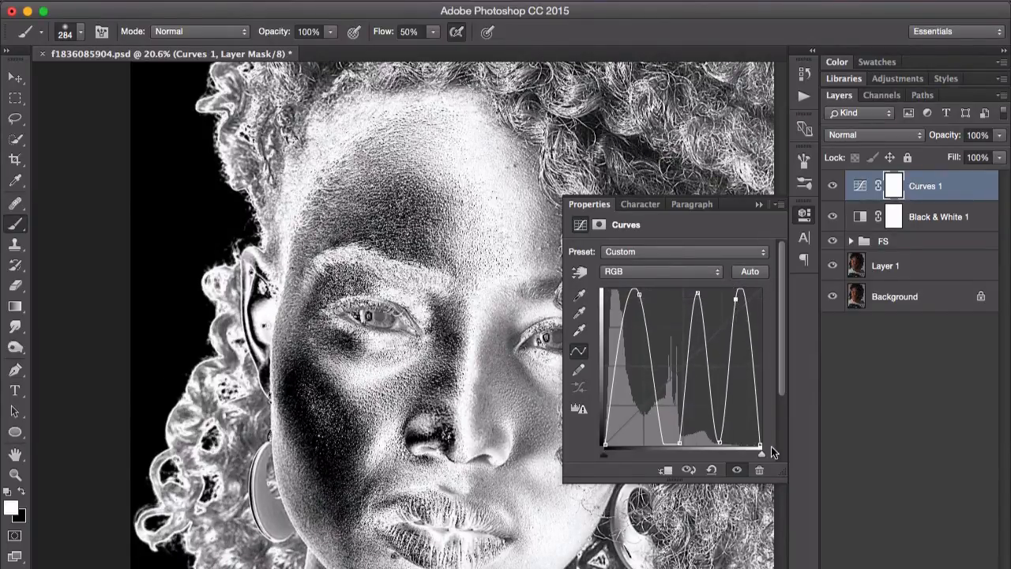
- Move the curve's white and black end points slightly inward along the baseline
left_click_drag(761, 453, 742, 449)
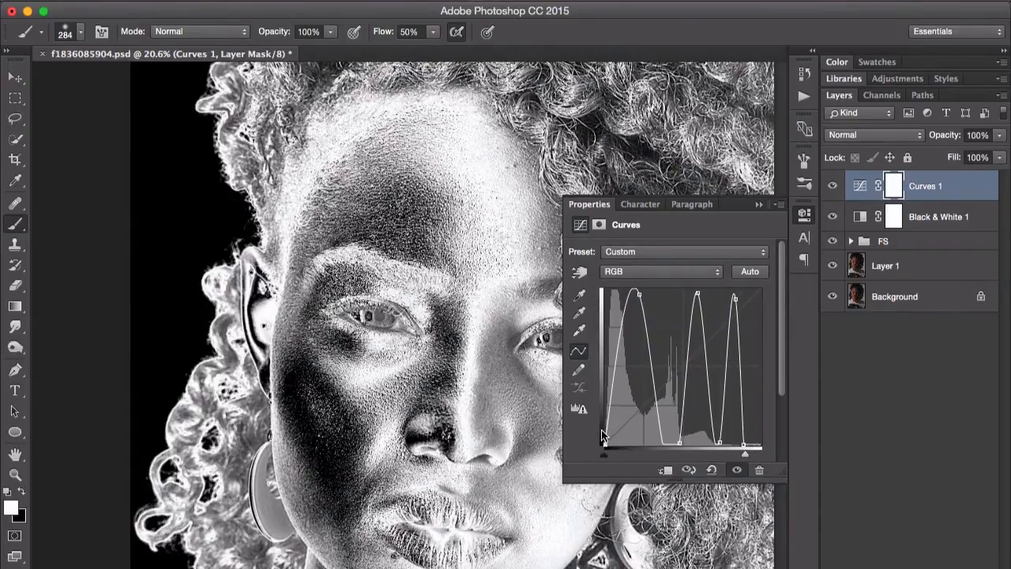
left_click_drag(604, 444, 617, 445)
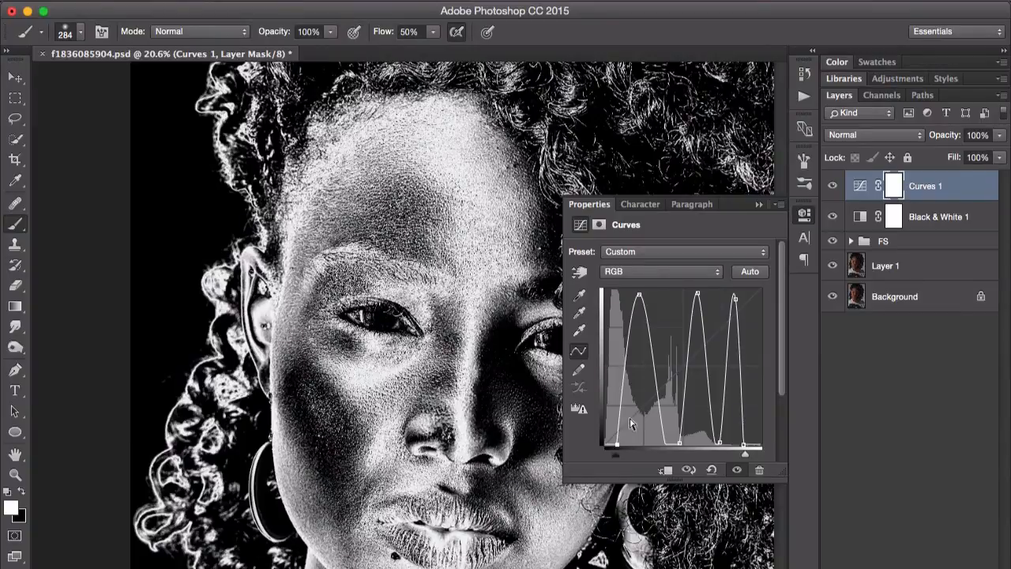
left_click(758, 203)
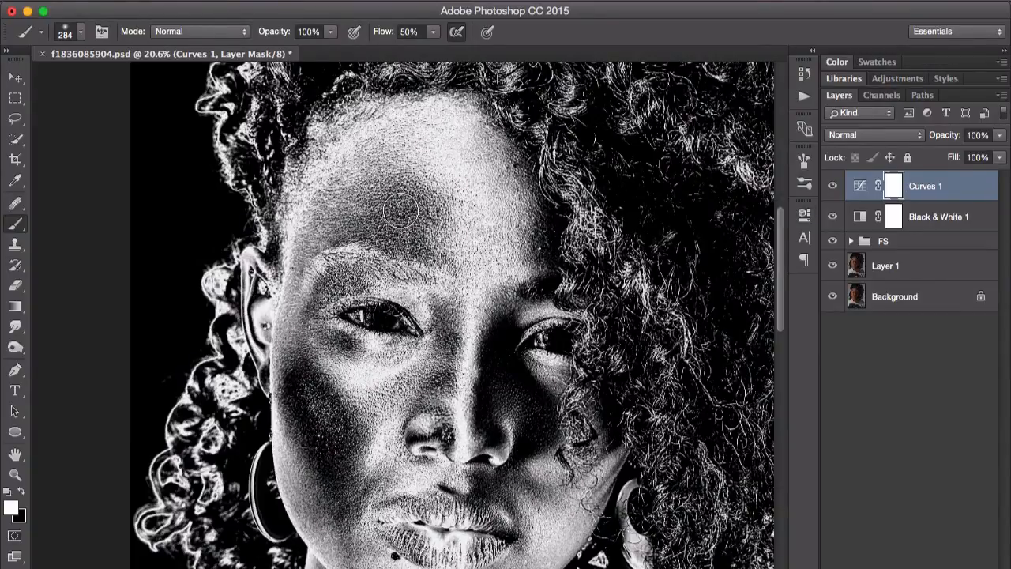
- Group the Curves and Black & White adjustment layers as Help, and compare the image with the group hidden and shown
left_click(941, 220, "shift")
key("super+g")
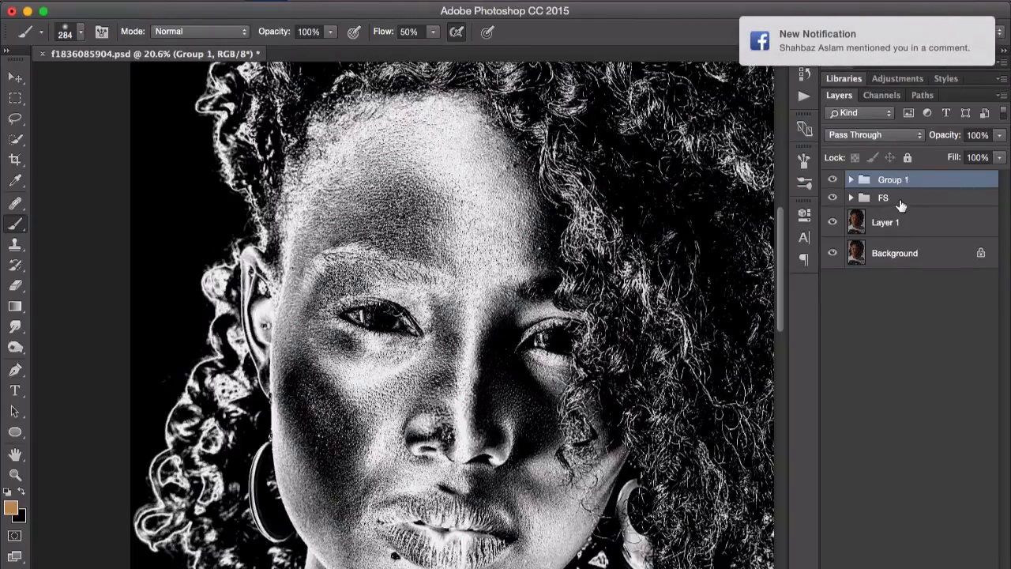
double_click(902, 180)
type("Help")
key("Return")
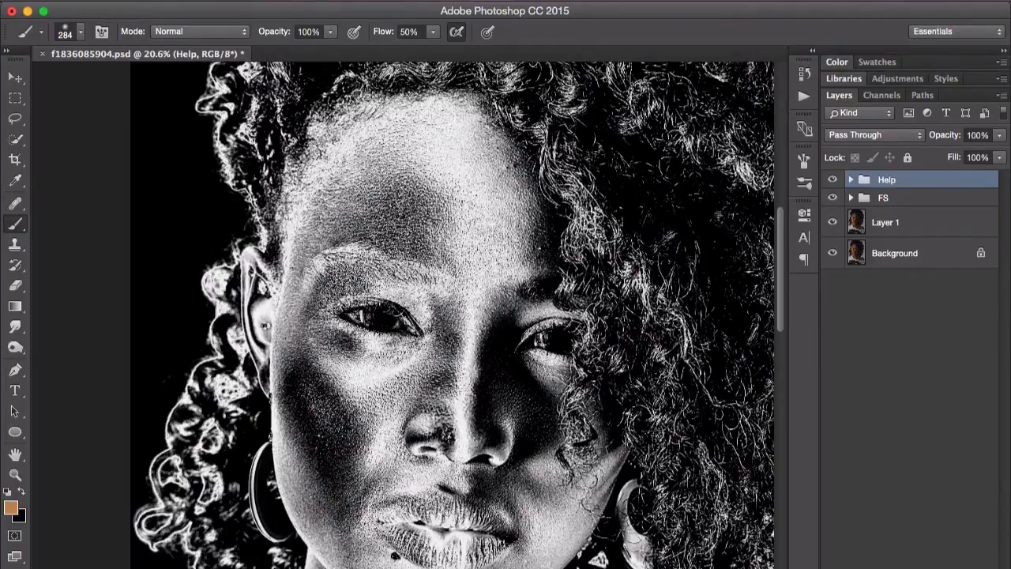
left_click(834, 181)
left_click(834, 181)
- For Layer 2 in the FS group, set up the Mixer Brush with Wet, Load, Mix and Flow at 20% and Sample All Layers on
left_click(851, 198)
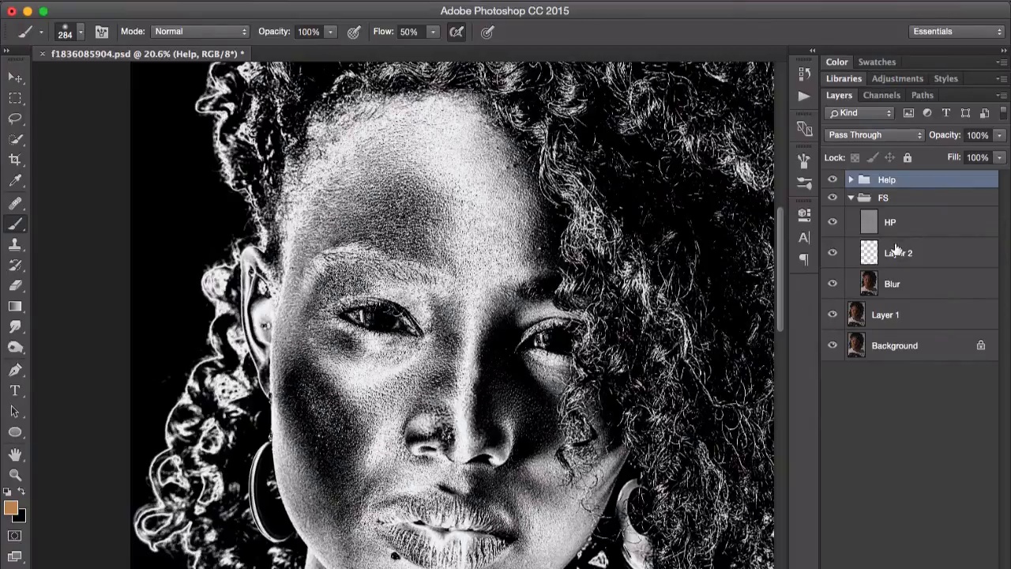
left_click(897, 250)
left_click_drag(17, 226, 79, 269)
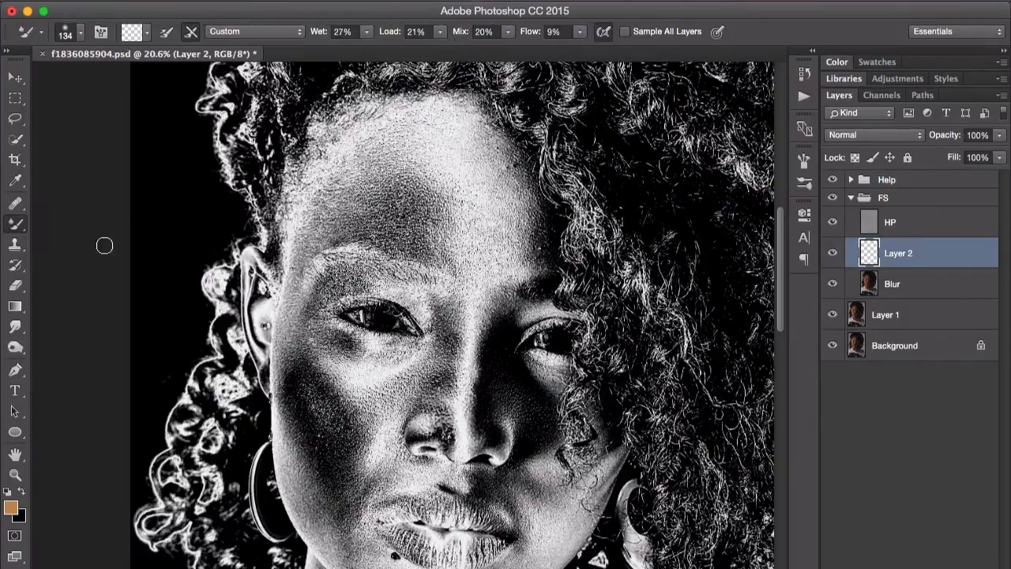
left_click(350, 32)
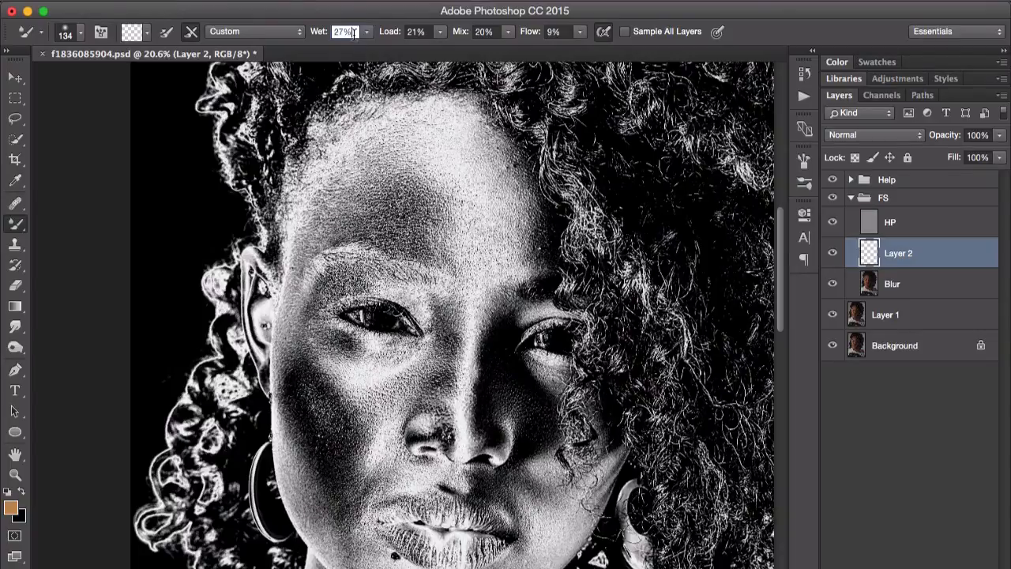
type("20")
key("Tab")
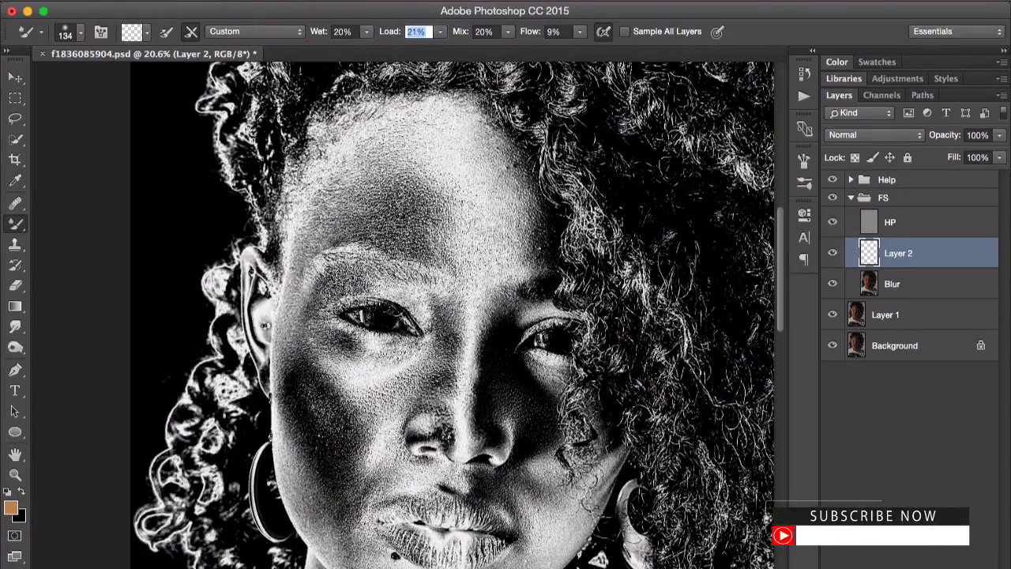
type("20")
key("Tab")
type("20")
key("Tab")
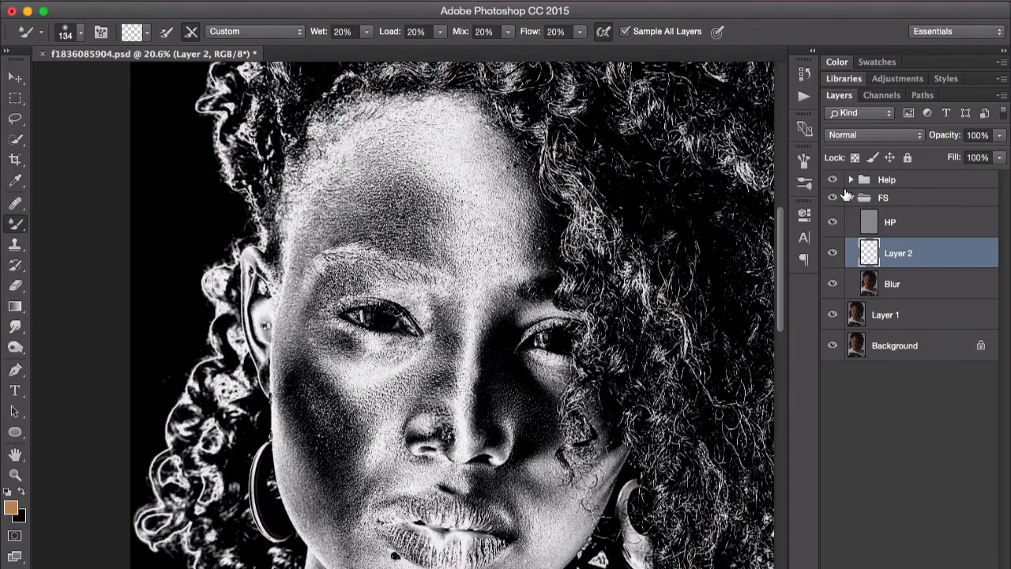
- Hide the Help group and the HP layer, leaving Layer 2 active above the Blur layer
left_click(832, 222)
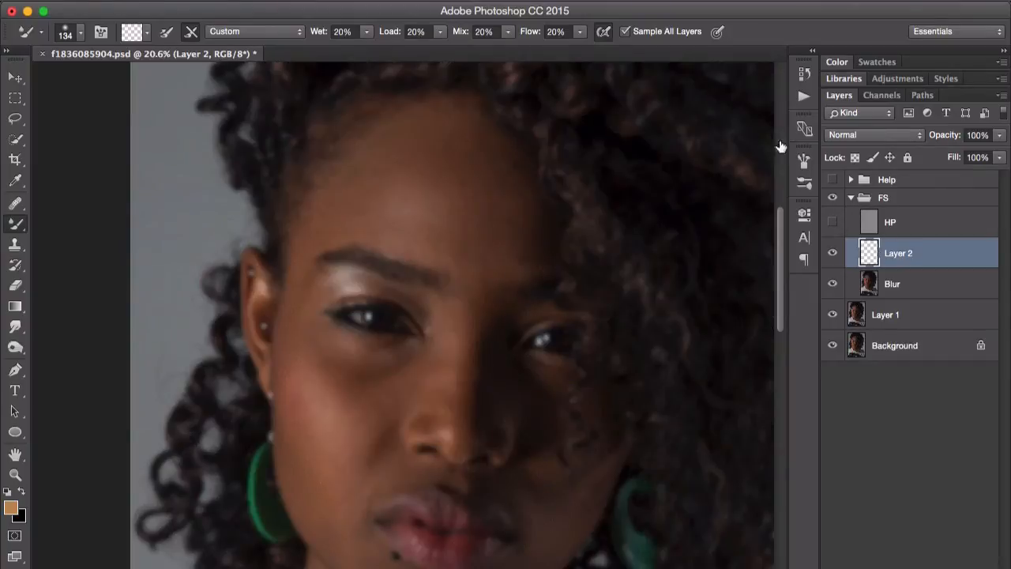
- Check the face's uneven tones with the Help group, and blend the cheek on Layer 2 with the Mixer Brush at size 200
left_click(832, 180)
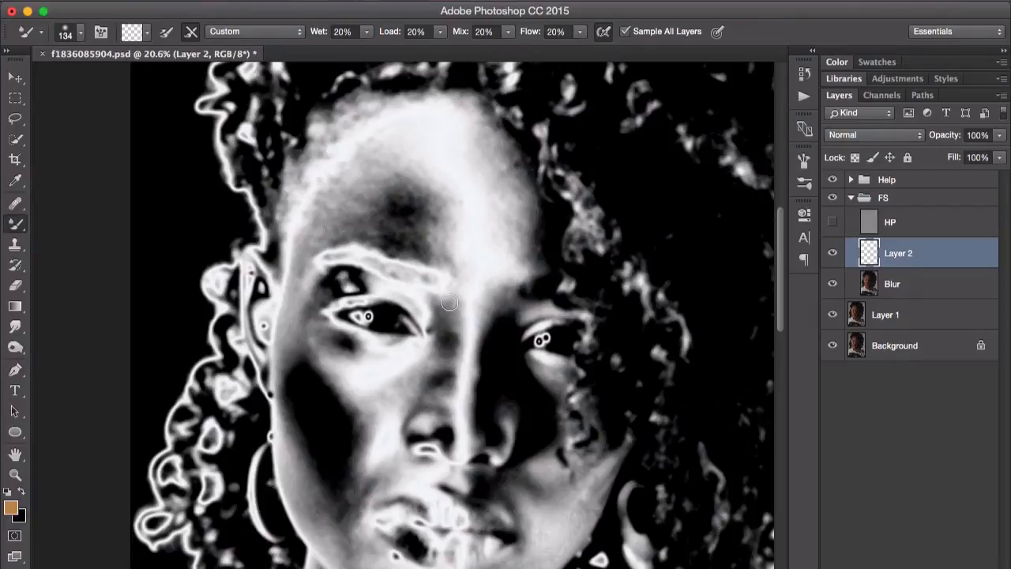
left_click(832, 180)
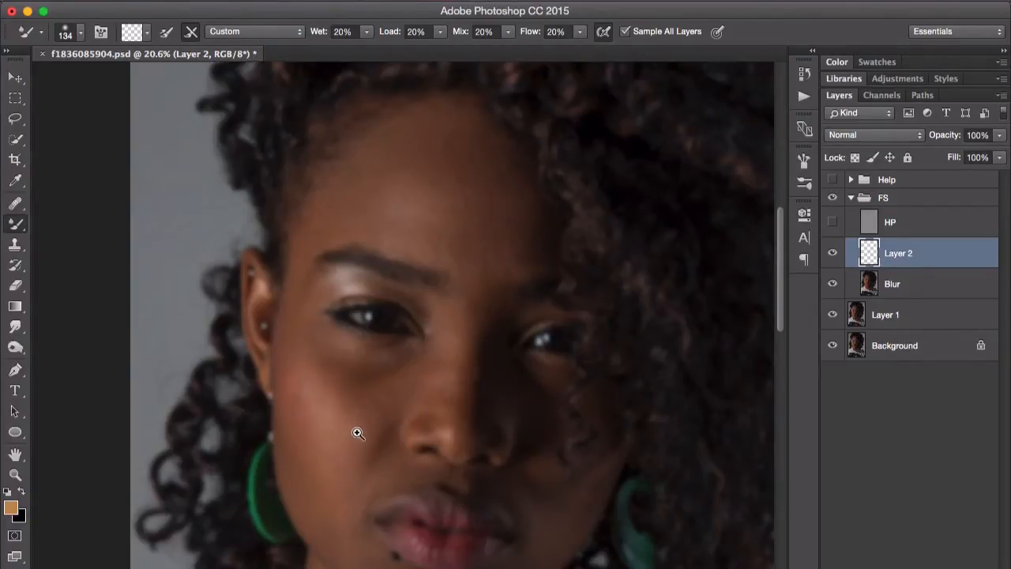
left_click_drag(358, 432, 356, 290)
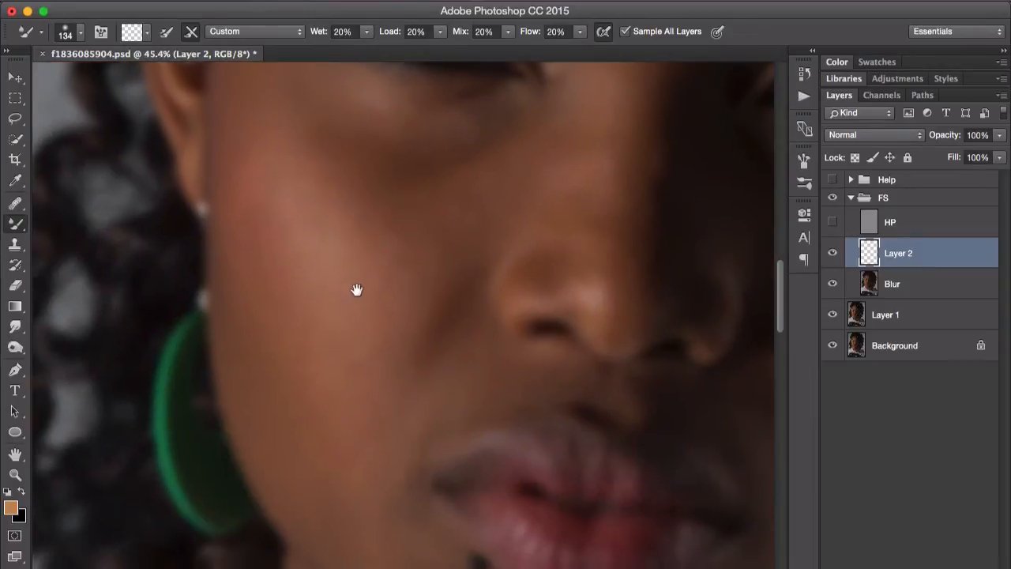
key("bracketright")
key("bracketright")
key("bracketright")
mouse_move(288, 228)
left_mouse_down()
mouse_move(312, 210)
mouse_move(307, 234)
mouse_move(306, 171)
mouse_move(296, 149)
mouse_move(278, 147)
mouse_move(360, 301)
mouse_move(289, 208)
mouse_move(278, 216)
mouse_move(314, 319)
mouse_move(266, 174)
mouse_move(280, 330)
mouse_move(292, 317)
mouse_move(273, 178)
mouse_move(248, 132)
mouse_move(243, 148)
mouse_move(336, 208)
mouse_move(338, 179)
mouse_move(349, 211)
left_mouse_up()
mouse_move(458, 286)
left_mouse_down()
mouse_move(321, 203)
mouse_move(293, 154)
mouse_move(445, 261)
mouse_move(422, 309)
mouse_move(387, 341)
mouse_move(374, 340)
mouse_move(466, 220)
mouse_move(536, 161)
mouse_move(488, 195)
mouse_move(404, 230)
mouse_move(479, 185)
mouse_move(369, 195)
mouse_move(337, 175)
mouse_move(372, 193)
mouse_move(335, 180)
mouse_move(511, 178)
mouse_move(469, 256)
mouse_move(406, 319)
mouse_move(393, 295)
mouse_move(387, 373)
mouse_move(334, 360)
mouse_move(290, 277)
mouse_move(310, 341)
mouse_move(286, 339)
mouse_move(326, 482)
mouse_move(247, 350)
mouse_move(229, 154)
mouse_move(226, 254)
mouse_move(239, 353)
left_mouse_up()
- Blend the skin tones from the lower cheek along the jawline to the chin, and from the cheek toward the nose
left_click_drag(305, 474, 266, 316)
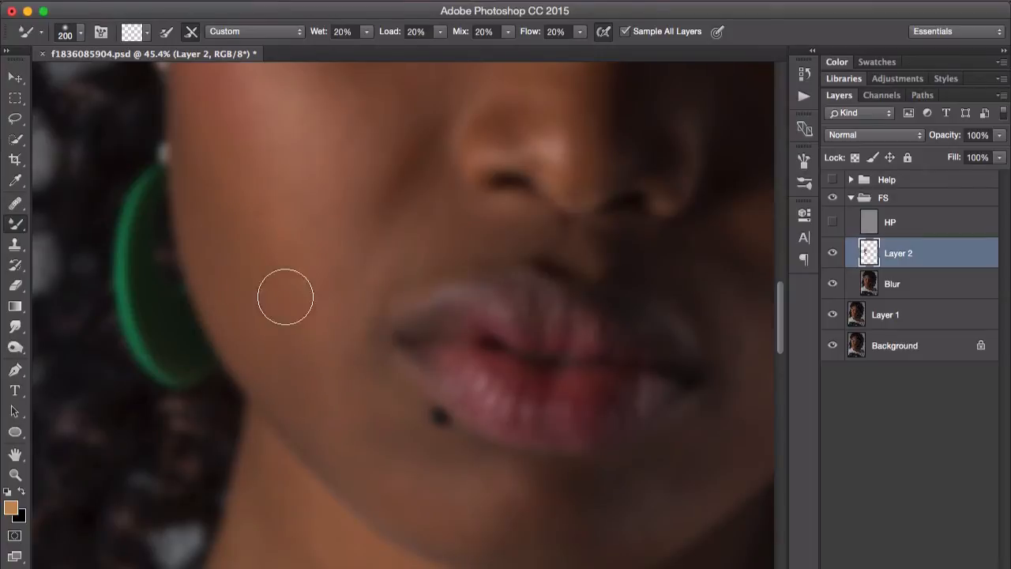
left_click_drag(333, 311, 322, 429)
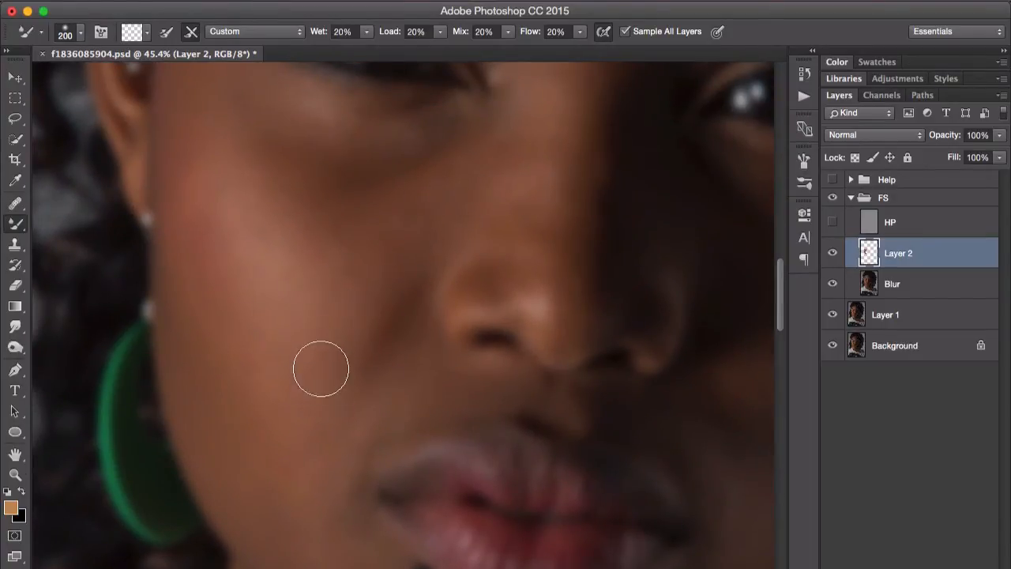
left_click_drag(469, 214, 447, 368)
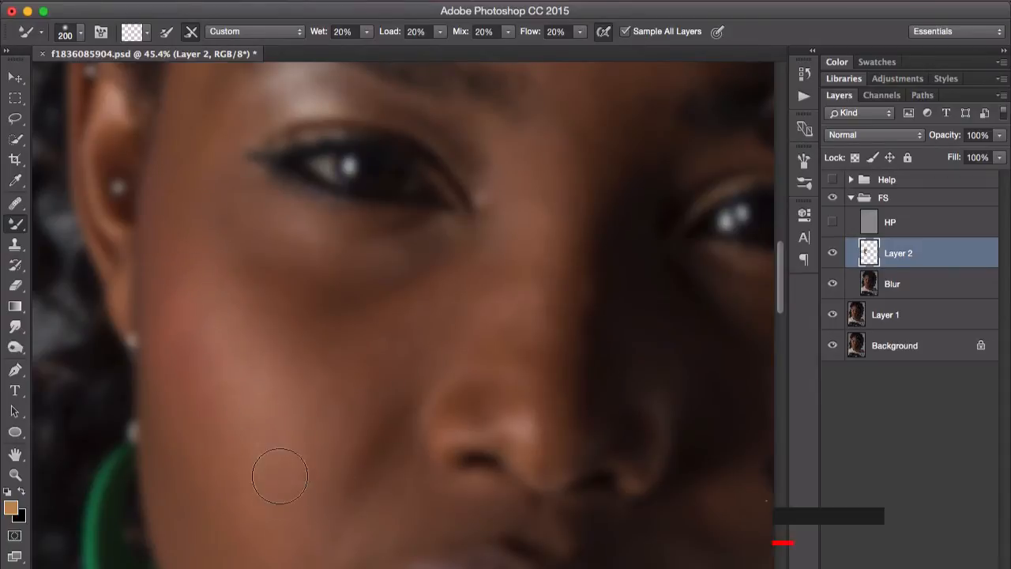
left_click_drag(314, 486, 323, 293)
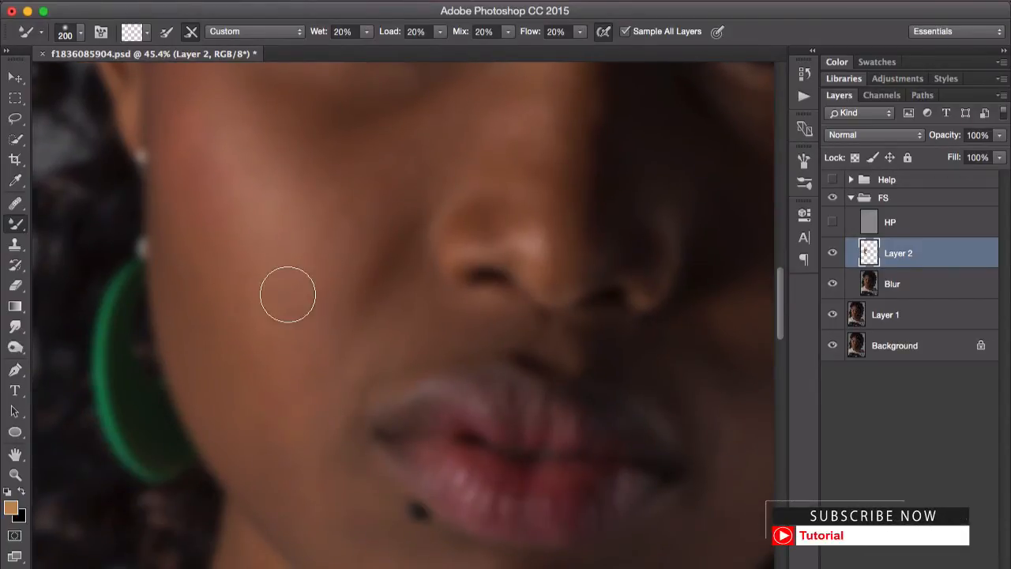
- Show the HP layer and compare the blended cheek with Layer 2 hidden and shown
left_click(833, 222)
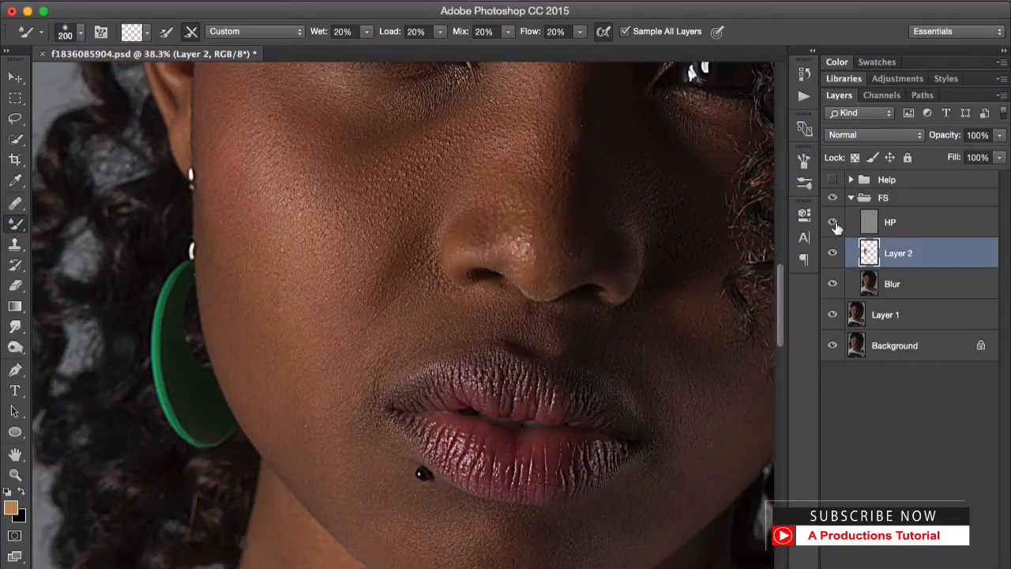
left_click(833, 223)
left_click(833, 223)
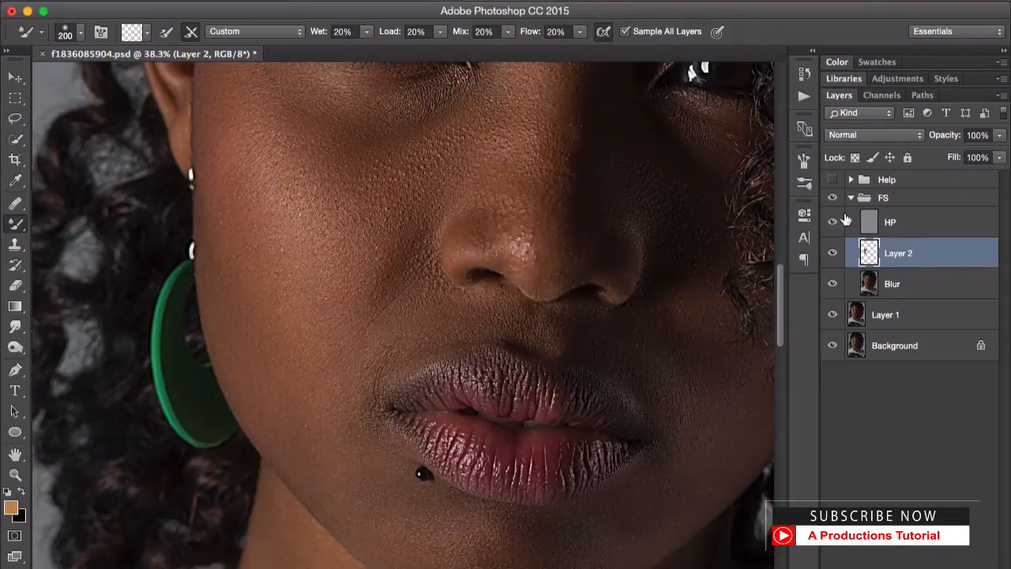
left_click(835, 254)
left_click(835, 254)
left_click(835, 254)
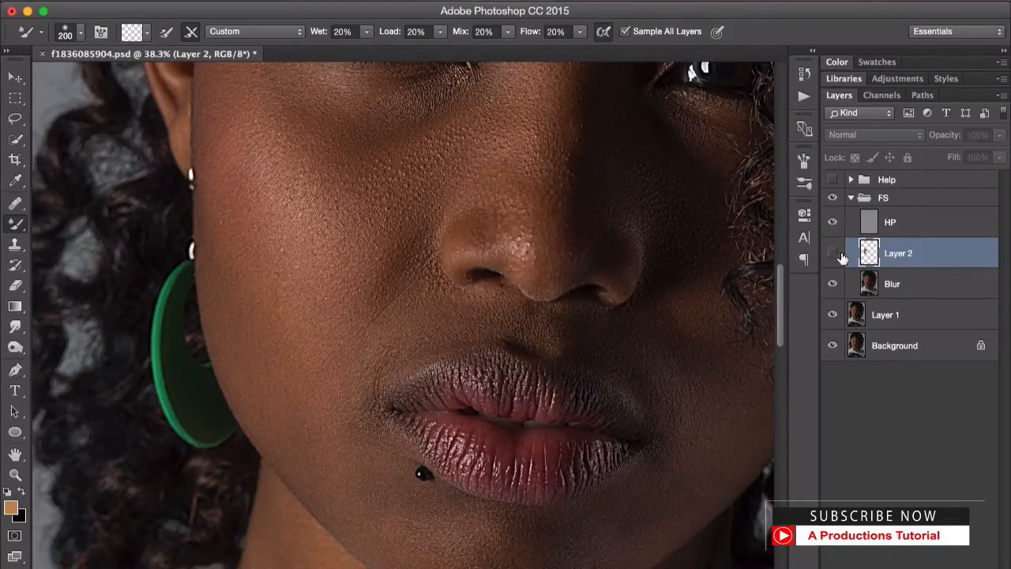
left_click(836, 254)
left_click(835, 253)
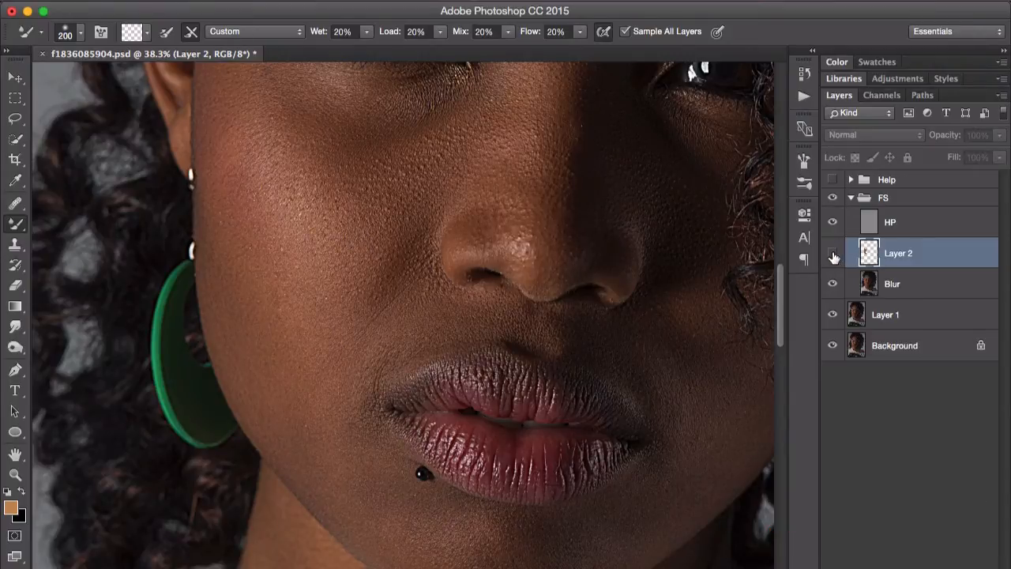
left_click(835, 253)
- View the painted areas of Layer 2 in isolation, and restore the visibility of the other layers
left_click(834, 255, "alt")
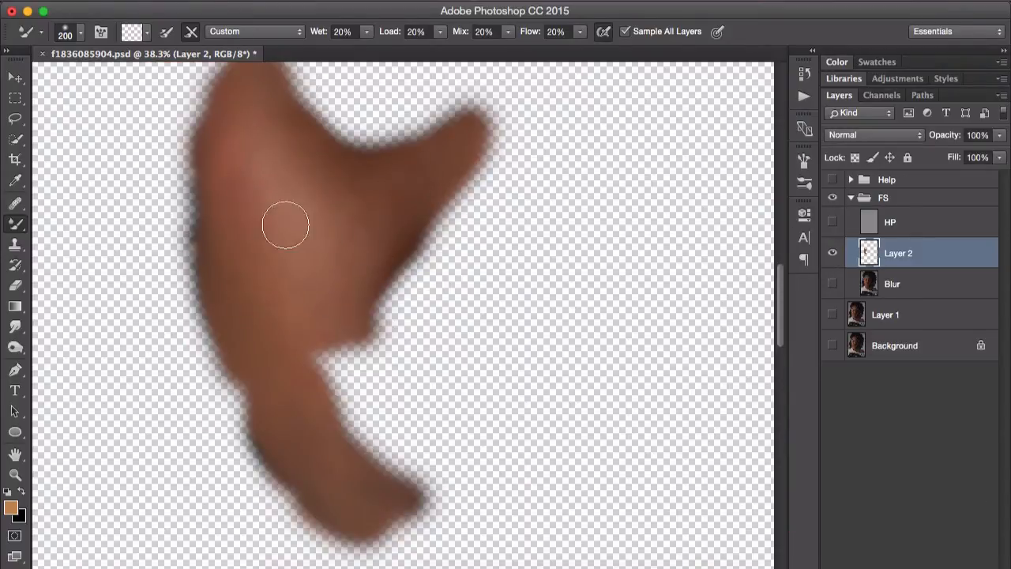
left_click(835, 254, "alt")
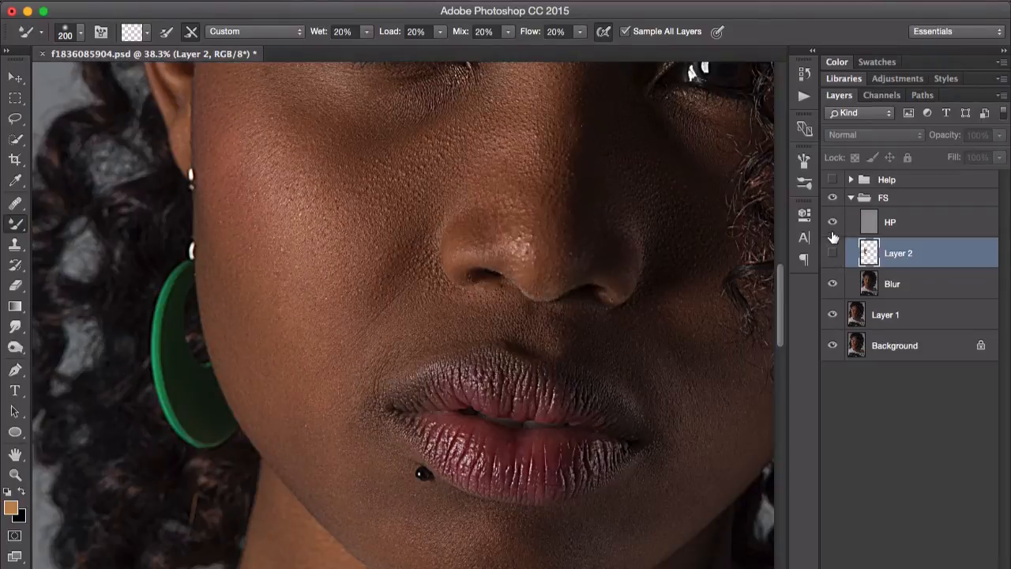
left_click(833, 254)
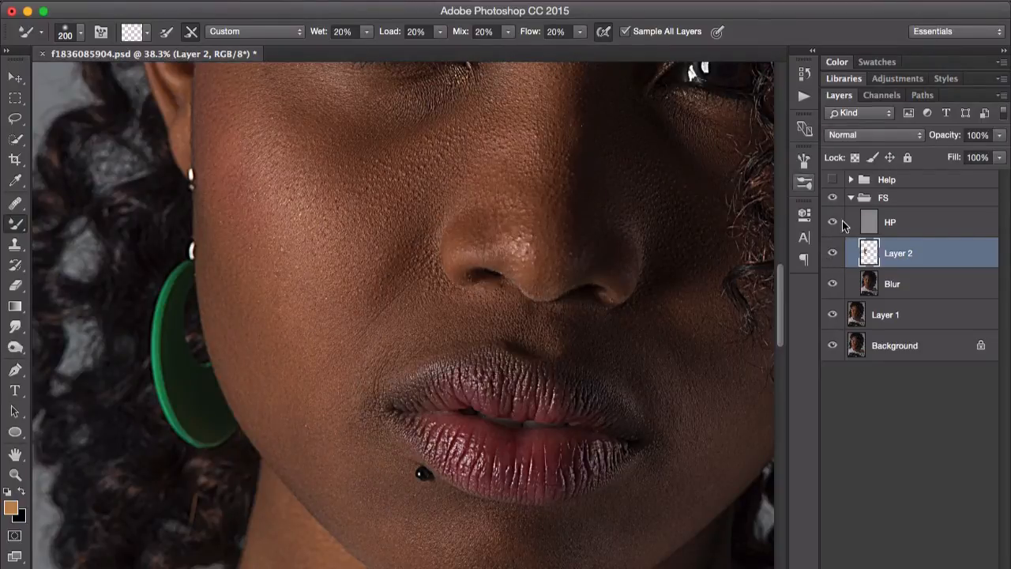
- Hide the HP layer and blend the skin tones on the forehead, around the eye and down the nose on Layer 2
left_click(827, 223)
scroll(476, 232, "up", 5)
scroll(433, 397, "right", 2)
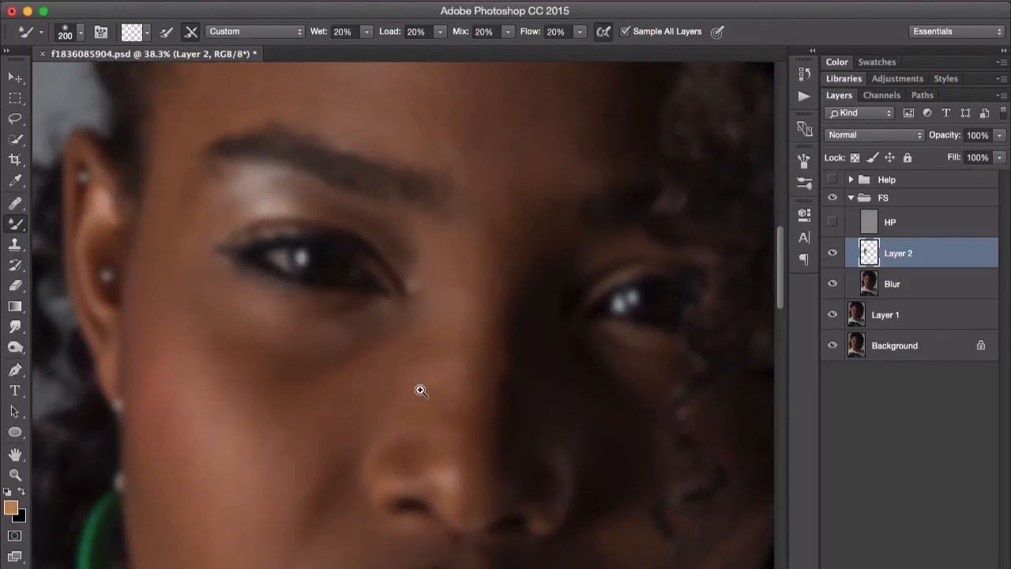
scroll(395, 401, "down", 2)
scroll(435, 311, "up", 3)
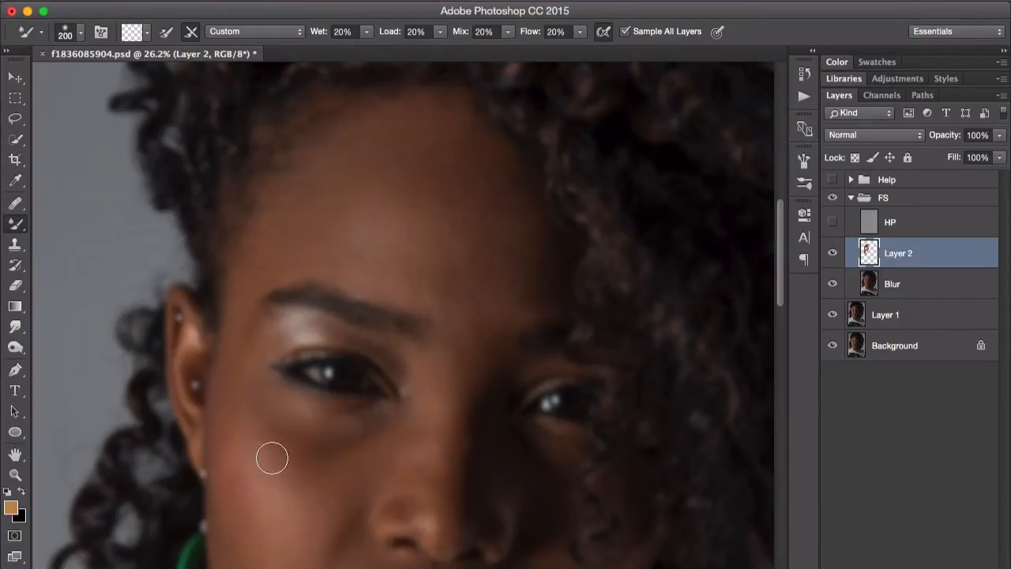
scroll(272, 487, "down", 5)
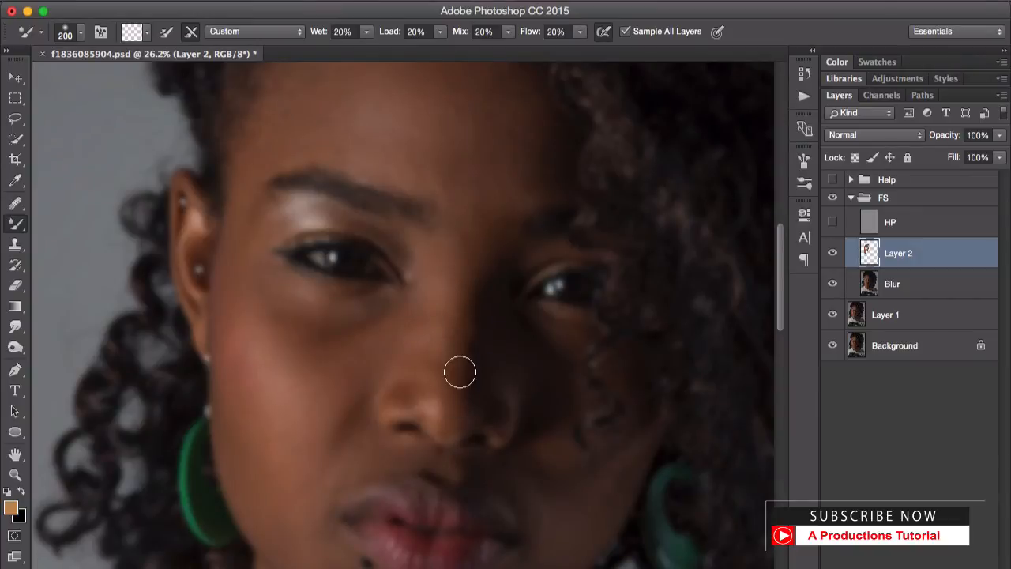
scroll(460, 372, "up", 6)
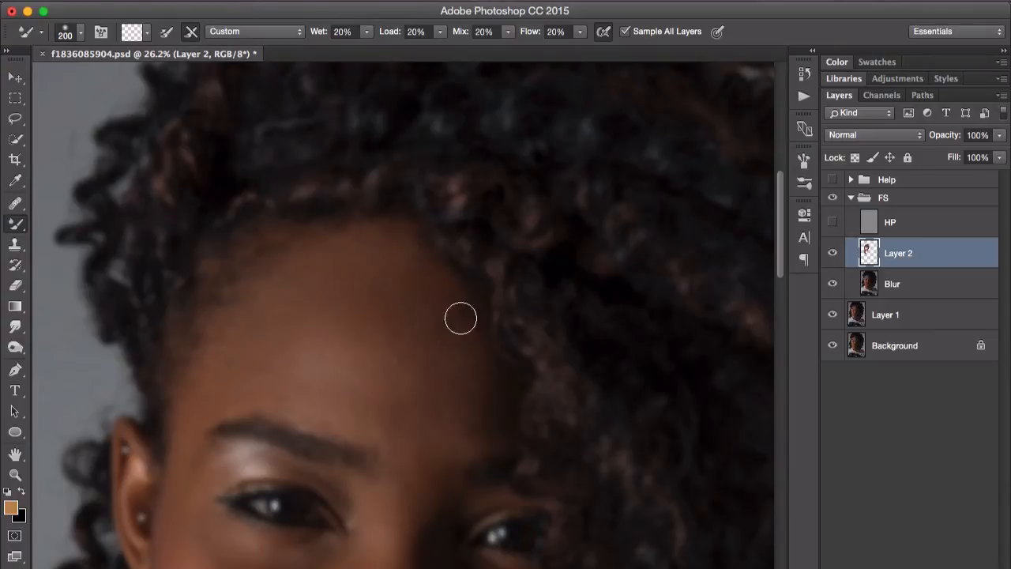
left_click_drag(459, 374, 447, 259)
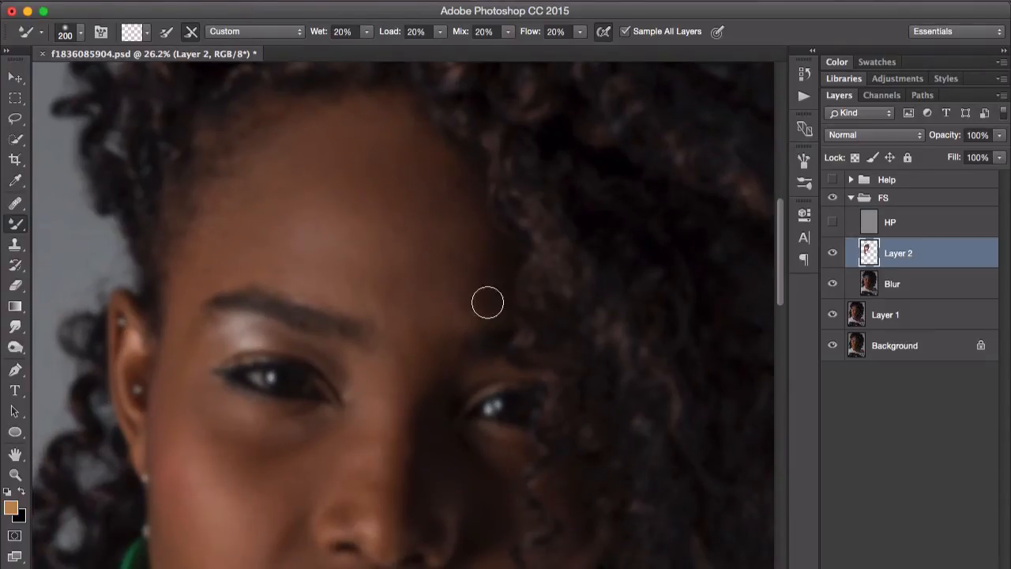
- Show the HP layer, compare the face with Layer 2 hidden and shown, and view Layer 2's brushwork in isolation
left_click(831, 222)
left_click(832, 253)
left_click(833, 255)
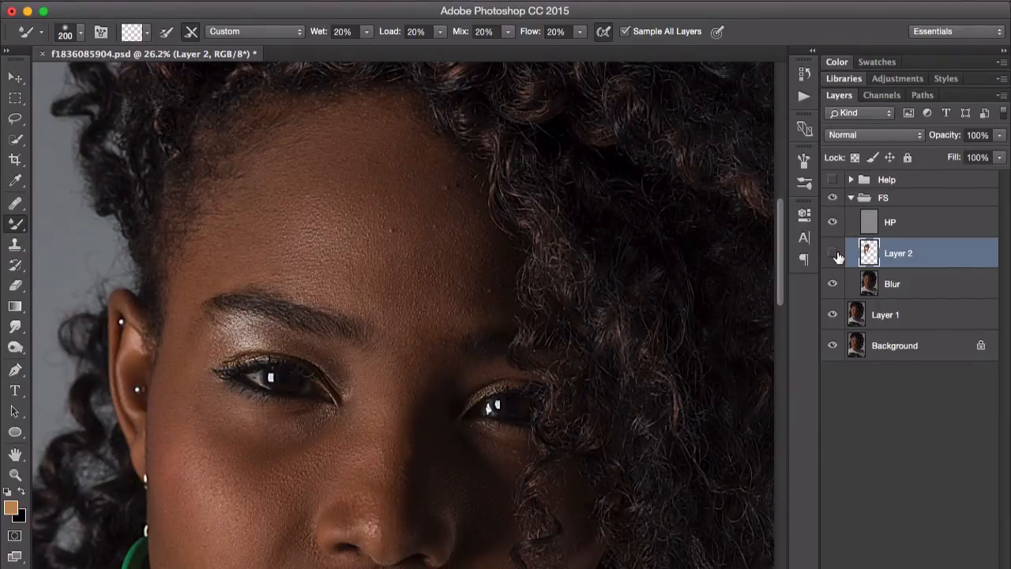
left_click(833, 254)
left_click(833, 254)
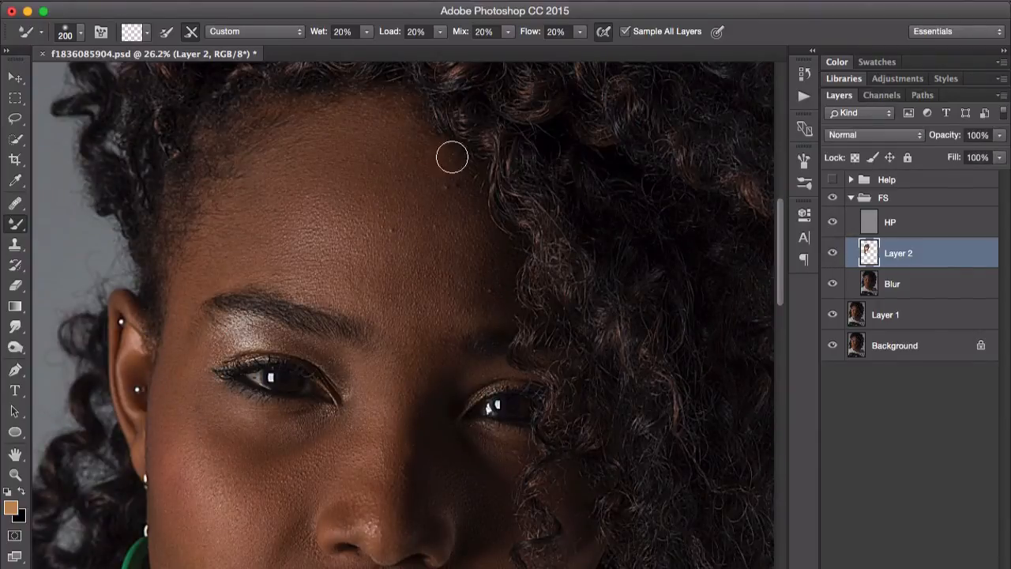
left_click(833, 254)
left_click(832, 256)
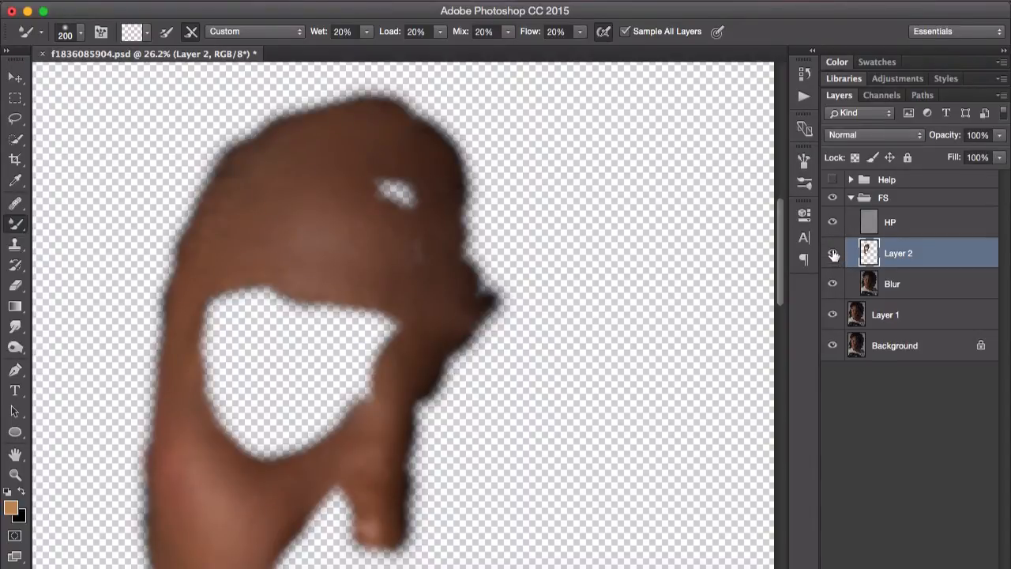
left_click(833, 254, "alt")
- With the HP layer hidden, blend the skin tones around the mouth, chin and neck down to the shirt neckline
scroll(428, 244, "down", 10)
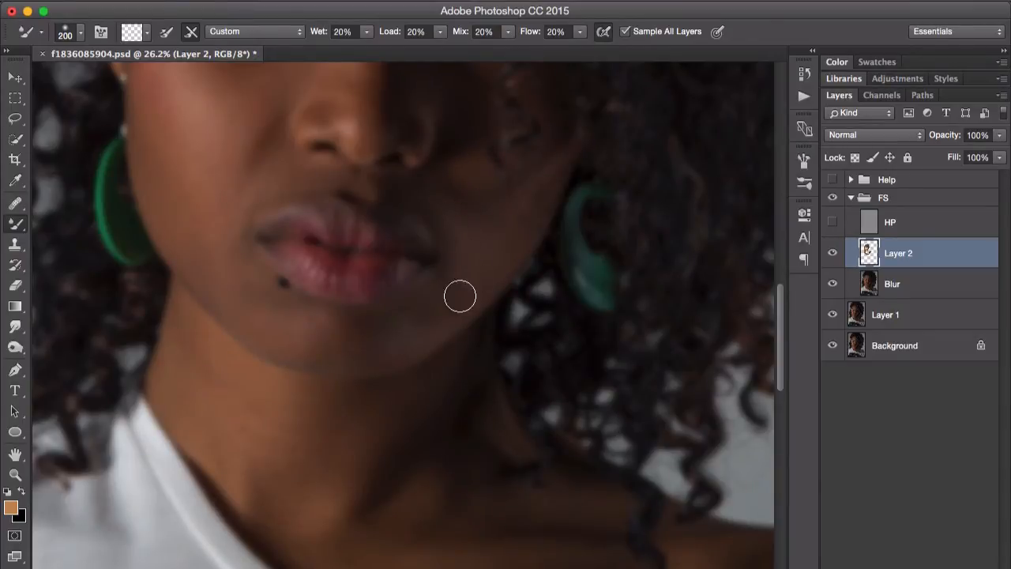
scroll(462, 230, "down", 5)
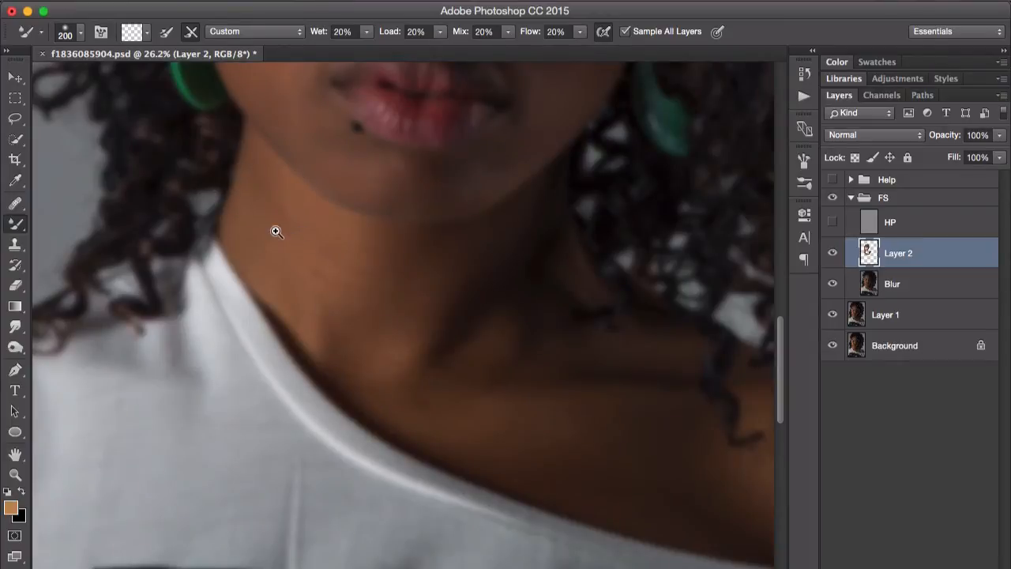
left_click_drag(270, 233, 334, 236)
left_click_drag(329, 341, 322, 460)
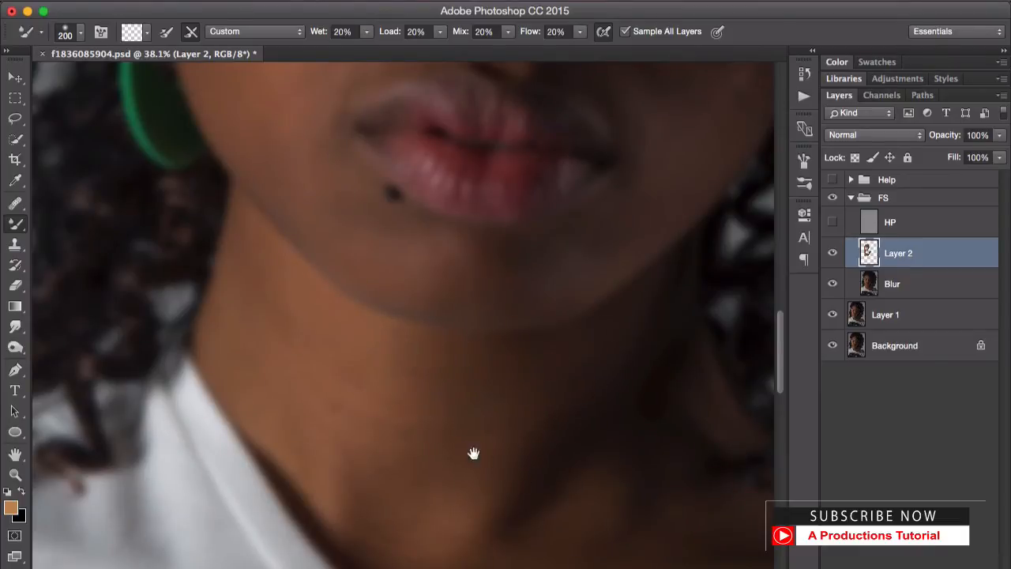
left_click_drag(473, 451, 514, 281)
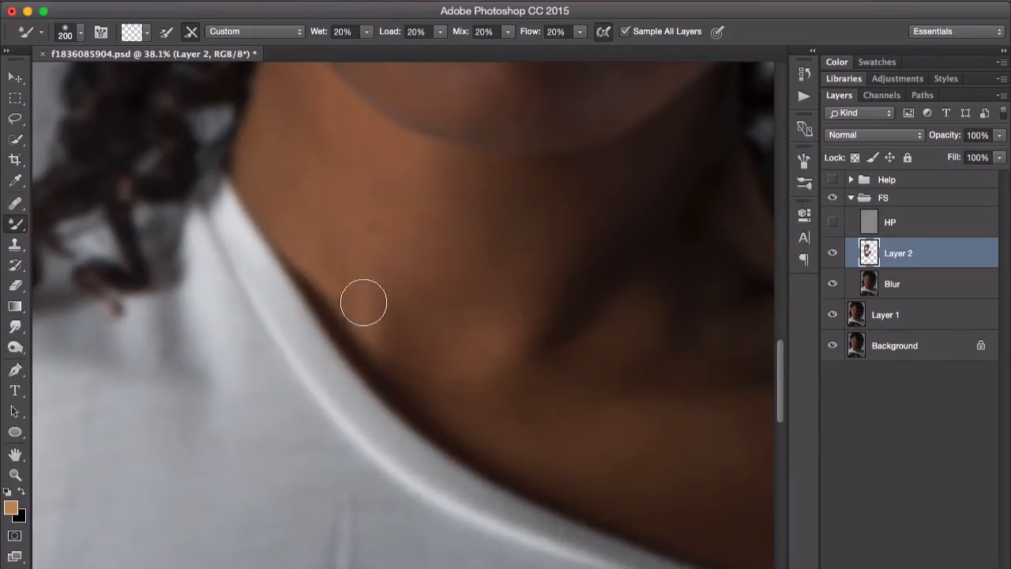
mouse_move(496, 396)
left_mouse_down()
mouse_move(408, 361)
mouse_move(289, 338)
left_mouse_up()
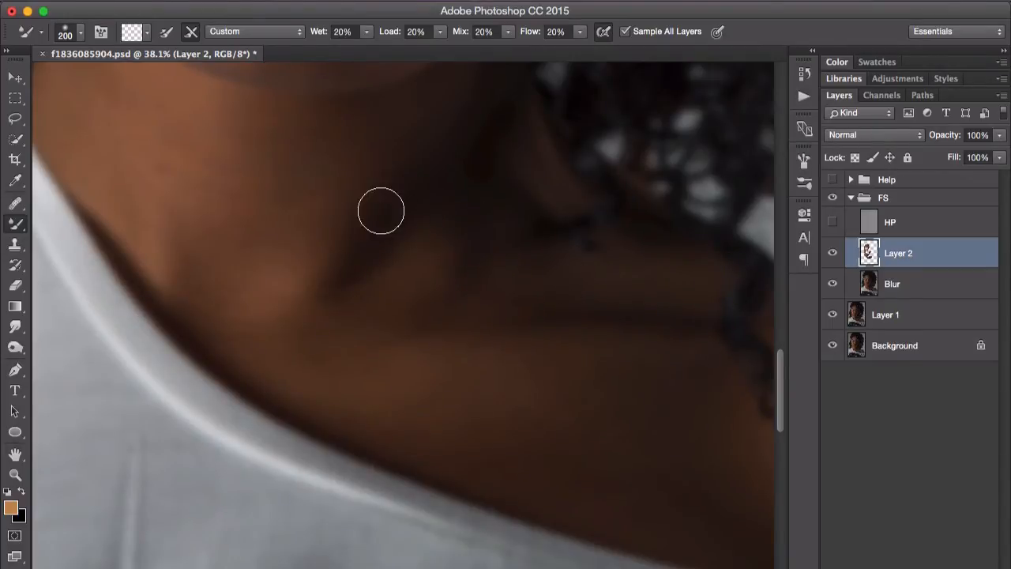
- Blend the shadow transitions on the neck's darker side, the collarbone area and the bare shoulder on Layer 2
left_click_drag(441, 170, 429, 368)
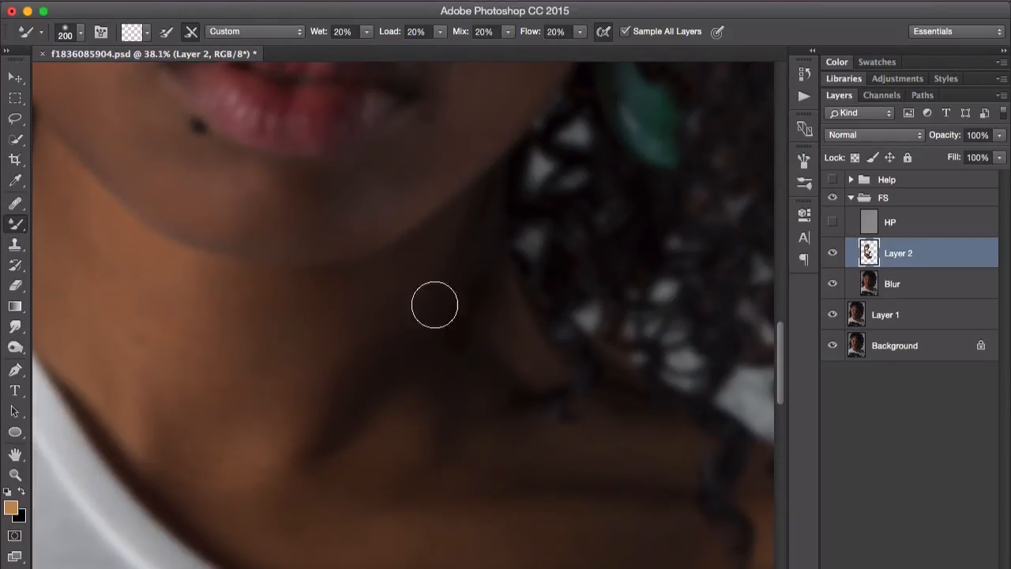
mouse_move(462, 433)
left_mouse_down()
mouse_move(435, 363)
mouse_move(429, 372)
mouse_move(447, 334)
left_mouse_up()
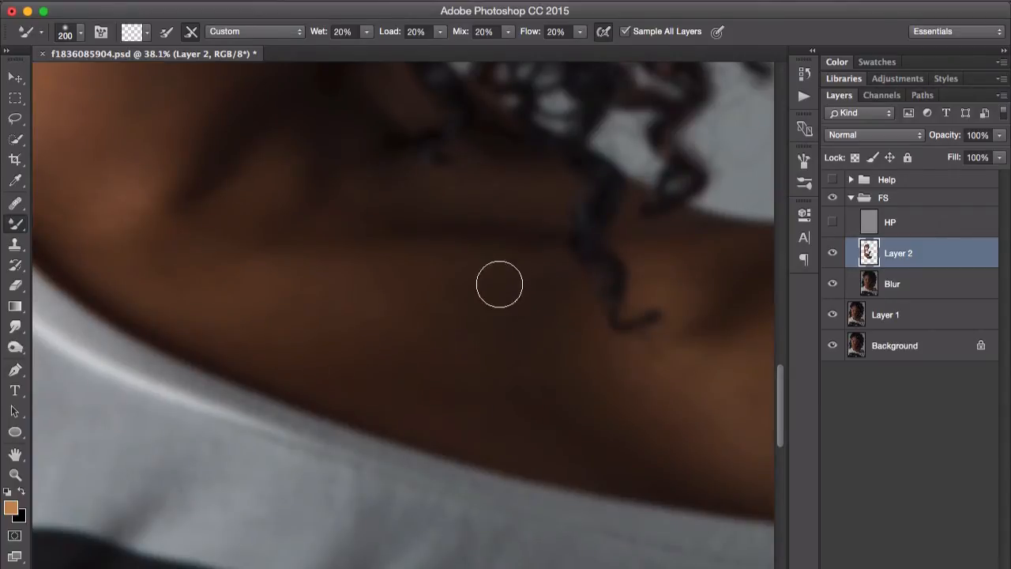
mouse_move(522, 303)
left_mouse_down()
mouse_move(361, 379)
mouse_move(384, 402)
left_mouse_up()
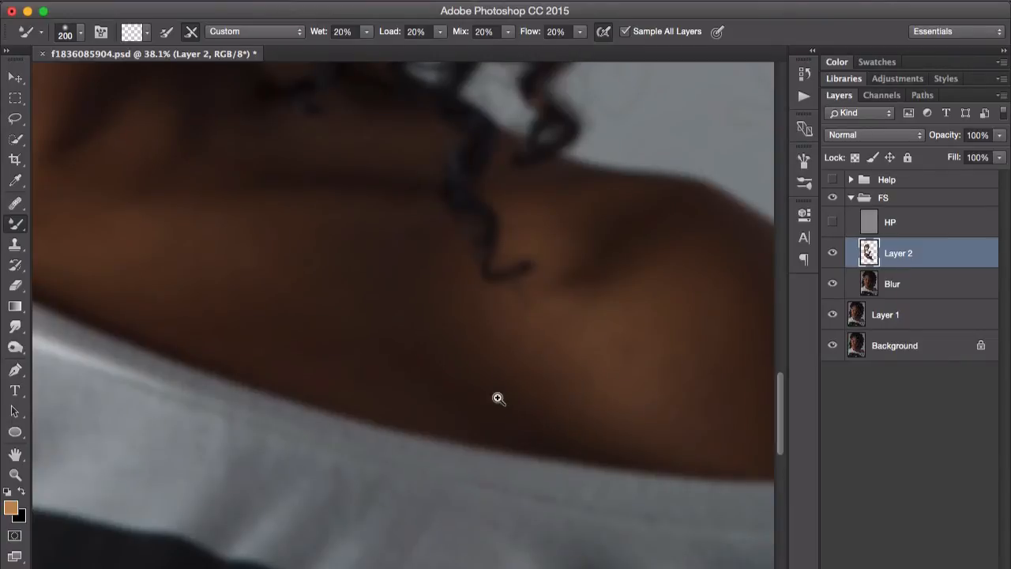
double_click(368, 362)
left_click_drag(363, 334, 387, 395)
left_click_drag(439, 299, 417, 432)
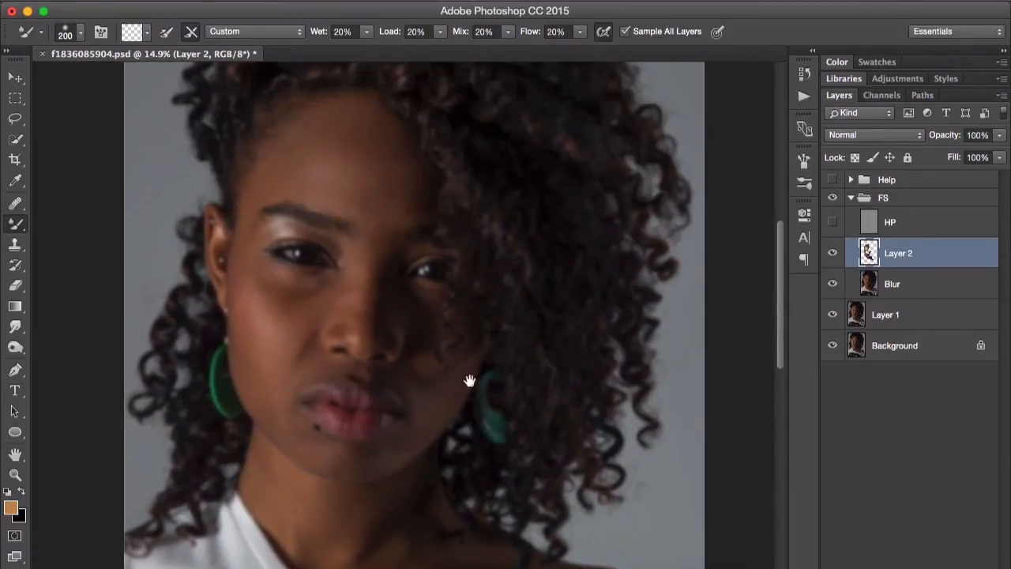
- Show the HP layer and compare the whole portrait with Layer 2 hidden and shown
left_click(833, 223)
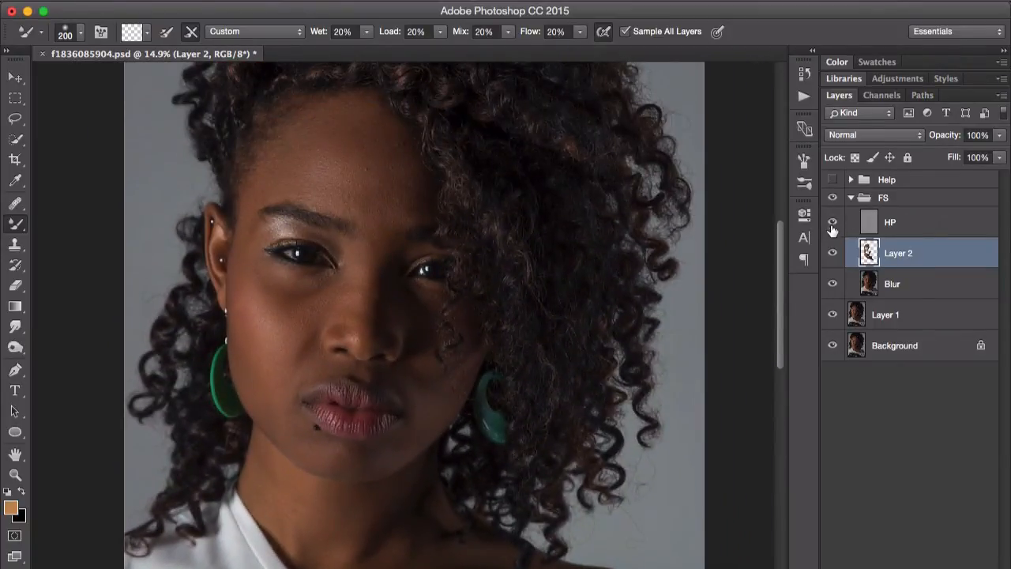
left_click_drag(509, 403, 497, 334)
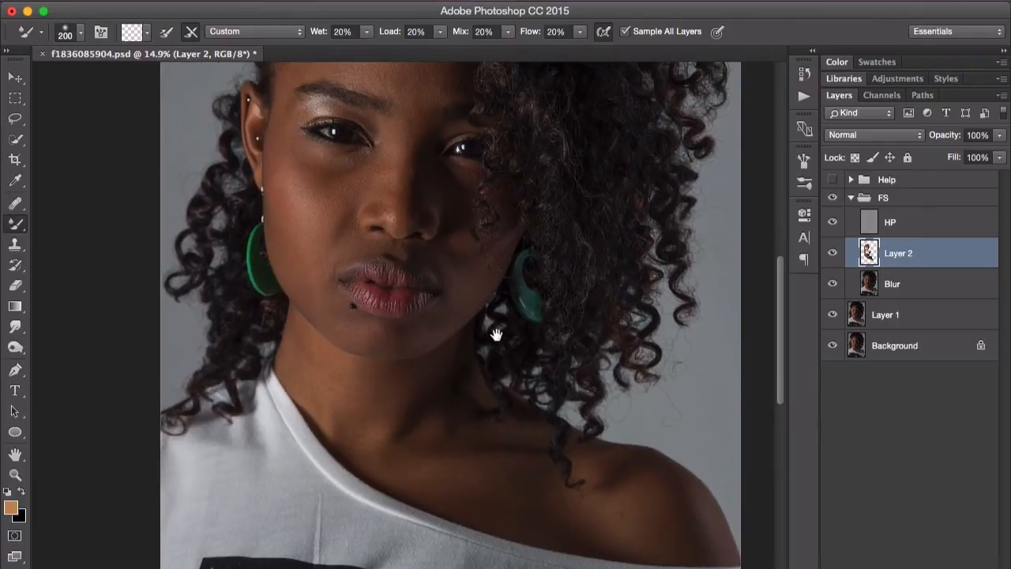
left_click(834, 254)
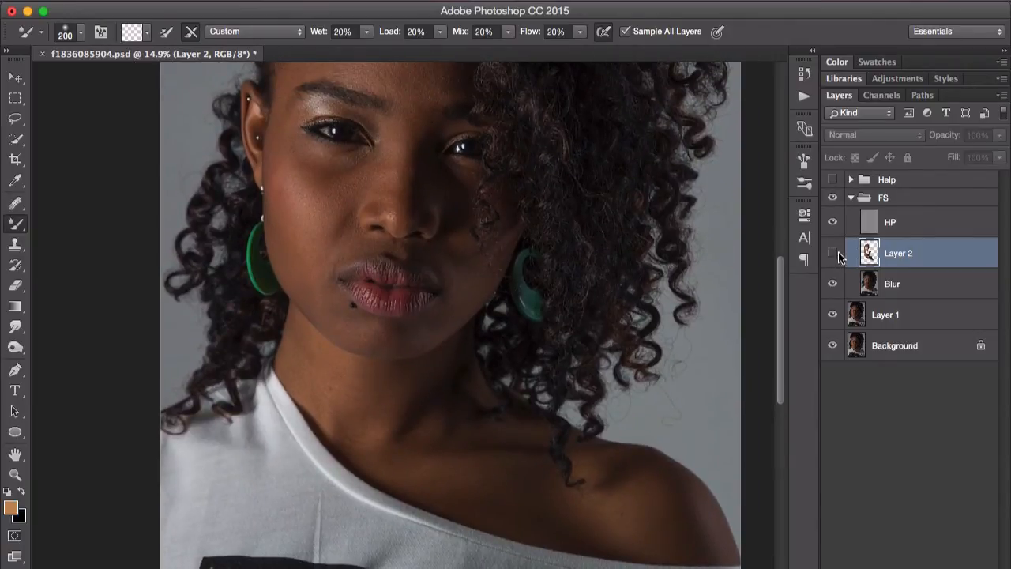
left_click(834, 253)
left_click(834, 253)
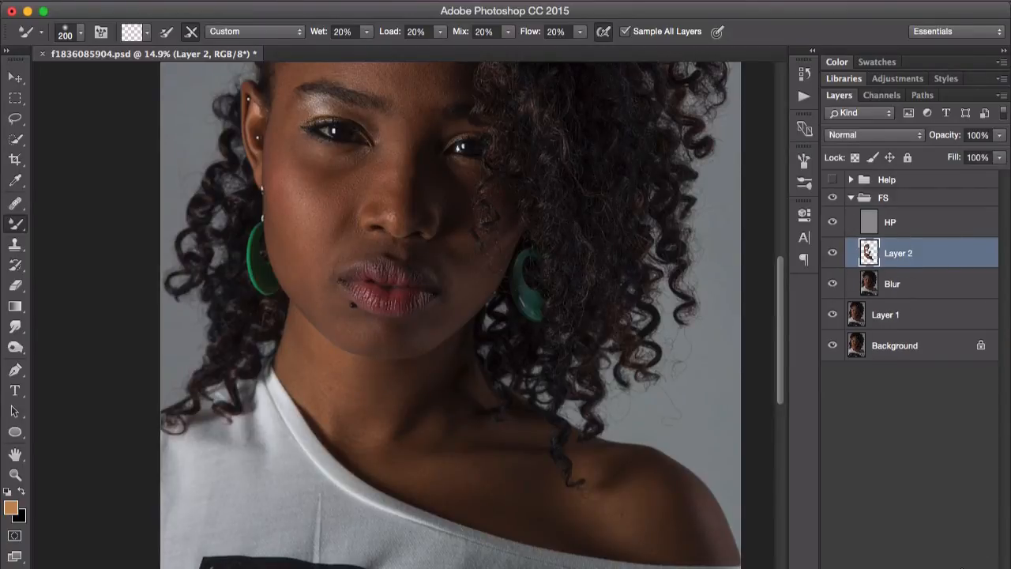
- Add a new layer named Stemp directly above Layer 2, beneath the HP layer in the FS group
key("super+shift+alt+n")
double_click(904, 254)
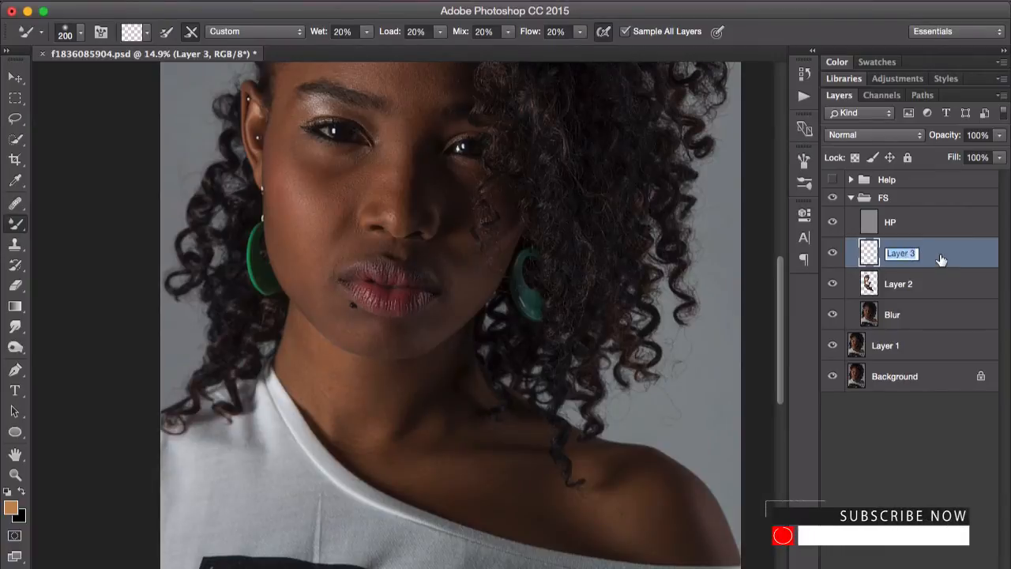
type("Stemp")
key("Return")
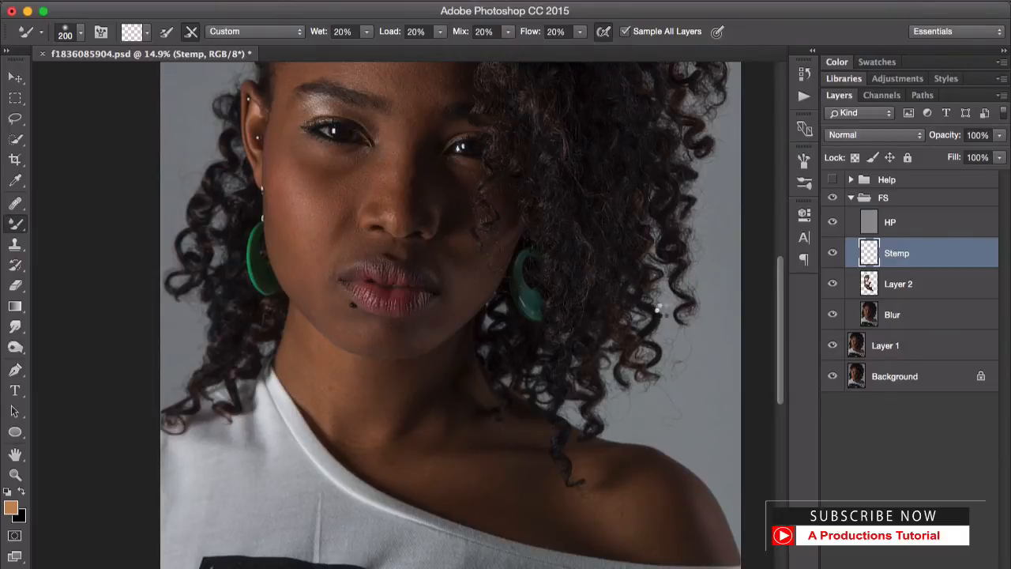
- Try stamping all visible layers onto Stemp with the HP layer shown, compare the portrait with Stemp hidden and shown, and undo the stamp
key("super+alt+shift+e")
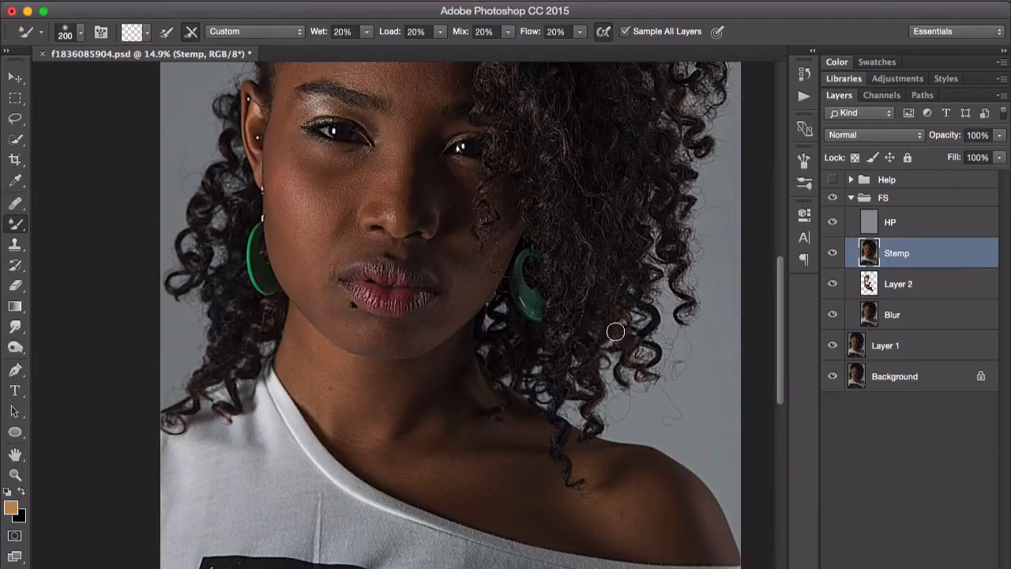
left_click(833, 254)
left_click(832, 253)
left_click(832, 254)
left_click(832, 253)
key("super+z")
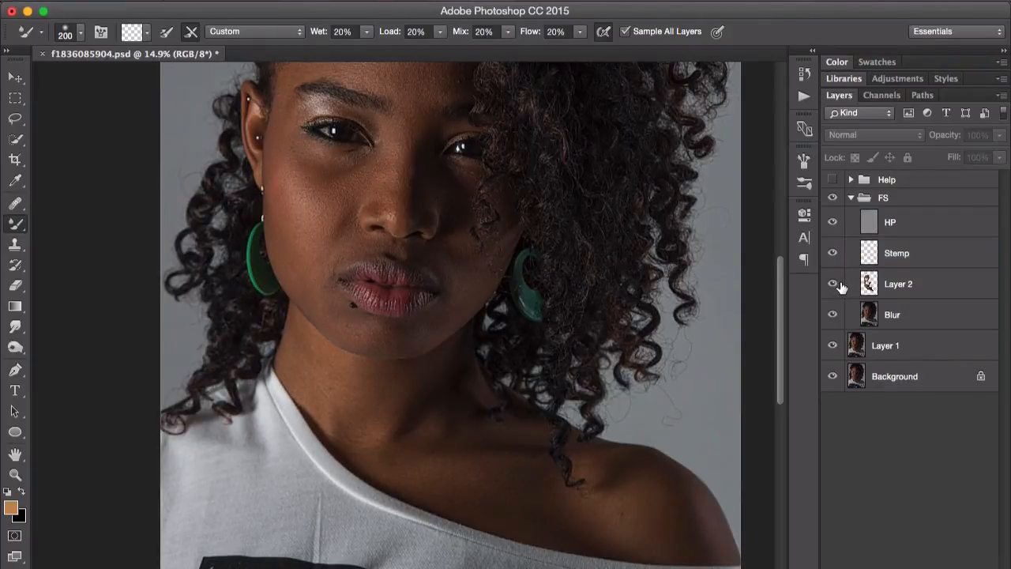
- Hide the HP layer, stamp all visible layers onto the Stemp layer, and show HP again
left_click(831, 222)
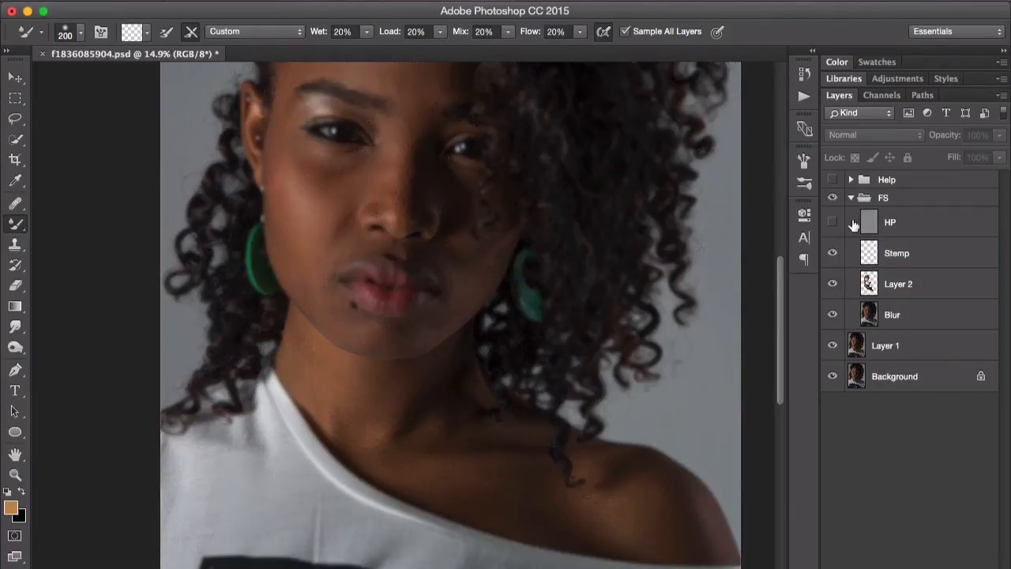
left_click(886, 256)
key("super+alt+shift+e")
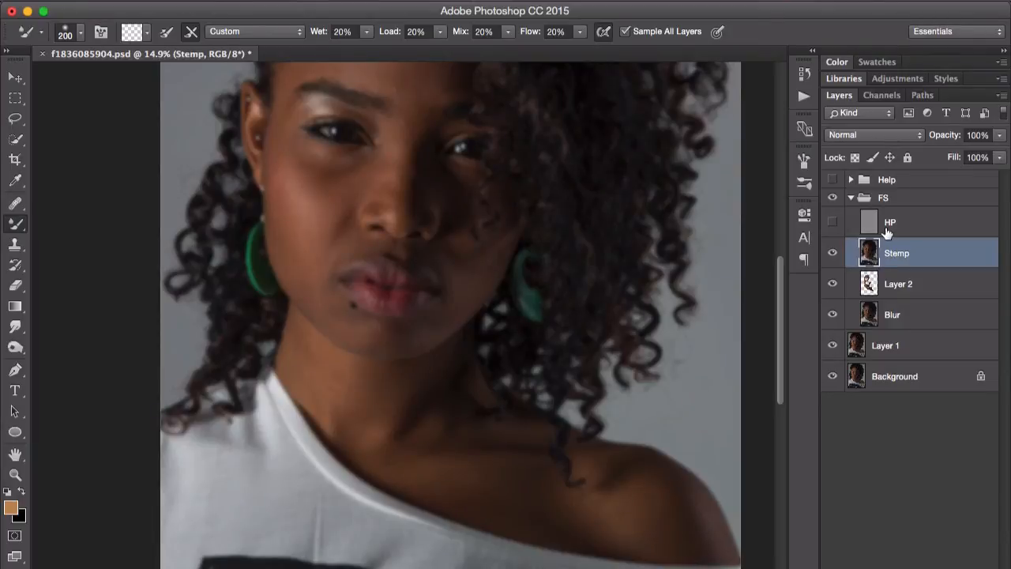
left_click(832, 222)
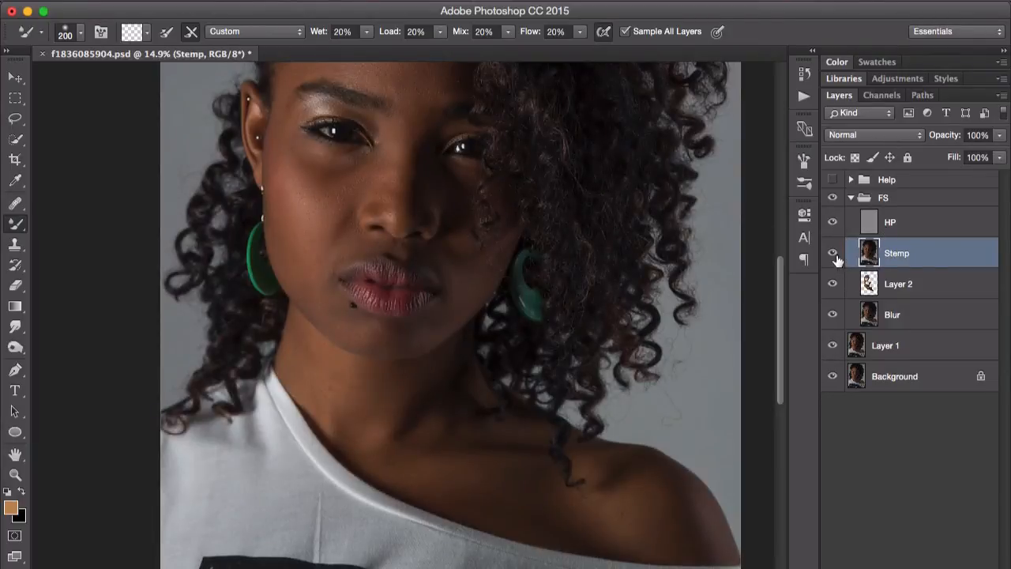
- Compare the portrait with the stamped Stemp layer hidden and shown
left_click(834, 254)
left_click(831, 253)
left_click(833, 254)
left_click(833, 255)
left_click(833, 254)
left_click(833, 254)
- Hide the HP layer and show the Help group to reveal tonal transitions on the face in high contrast
left_click_drag(478, 280, 483, 365)
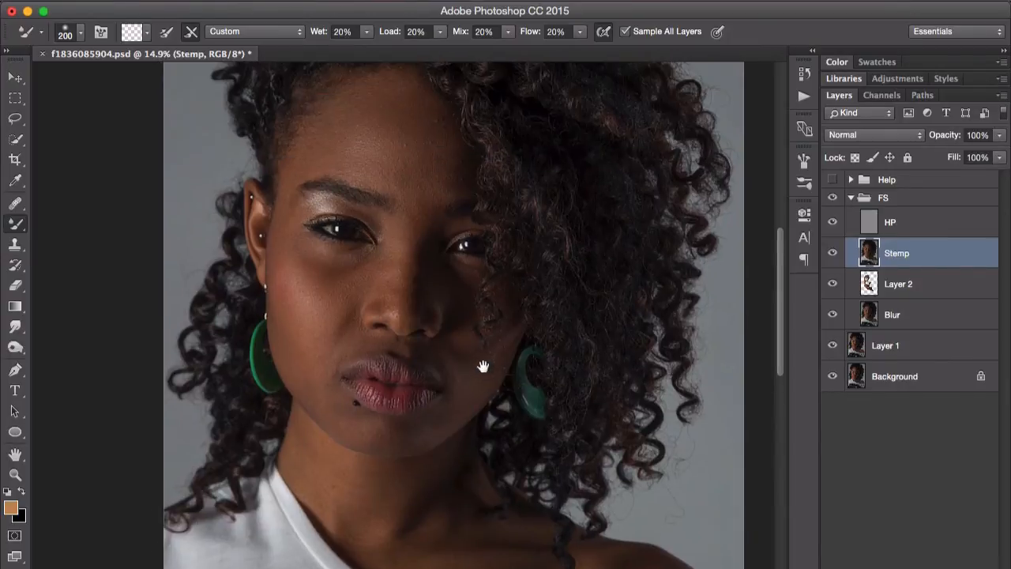
mouse_move(392, 305)
left_mouse_down()
mouse_move(442, 288)
mouse_move(423, 293)
mouse_move(397, 339)
left_mouse_up()
left_click(831, 223)
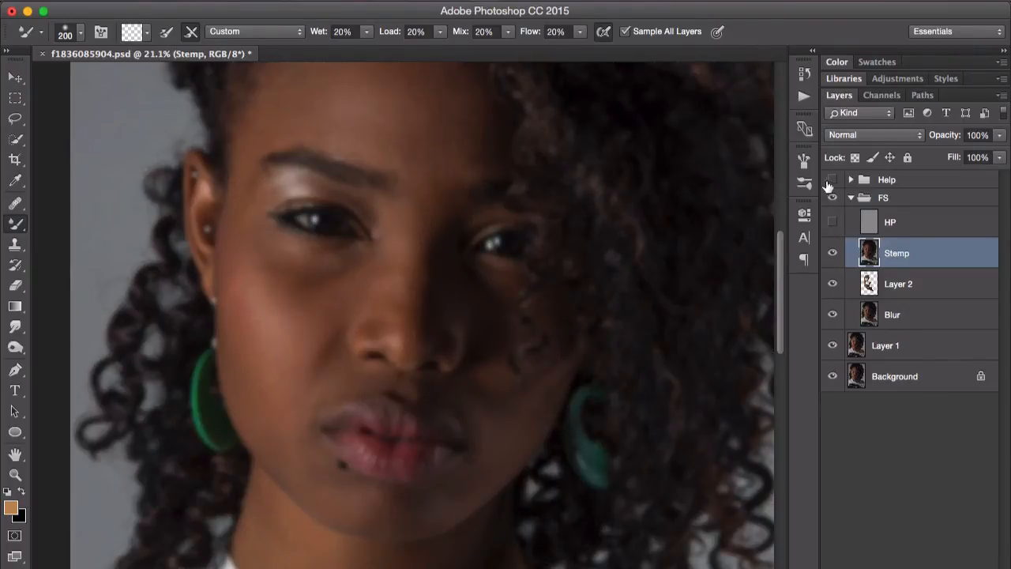
left_click(827, 182)
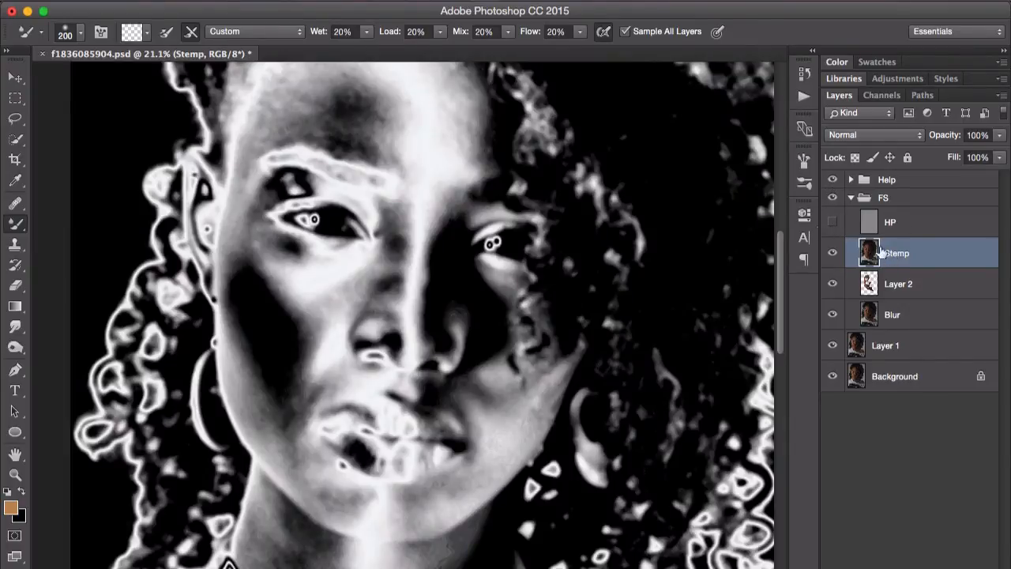
- Select the dark patch on the forehead above the lit eyebrow with the Lasso, using a 21 px feather
scroll(429, 237, "up", 5)
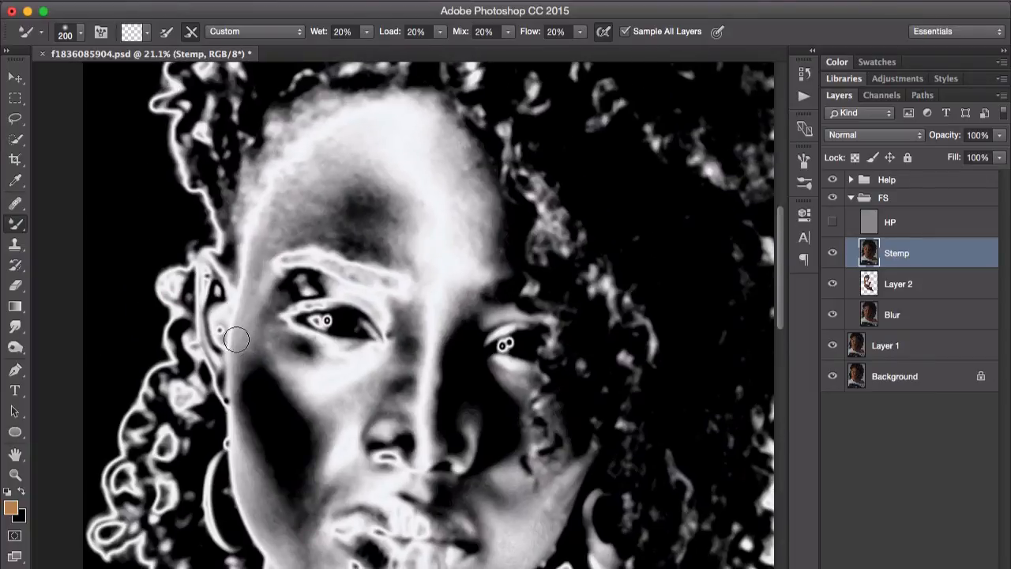
left_click(16, 121)
left_click(65, 116)
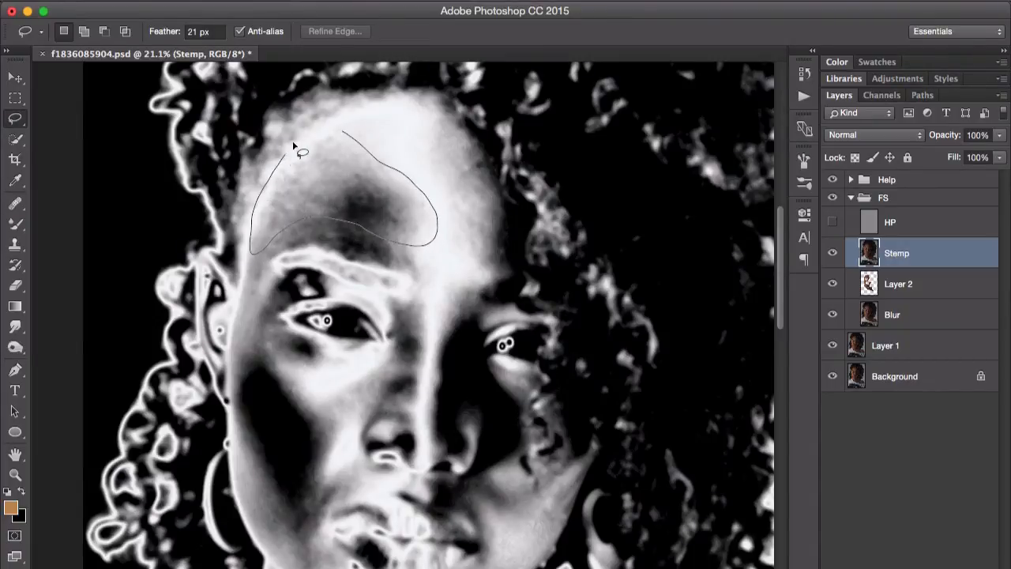
left_click_drag(440, 165, 439, 167)
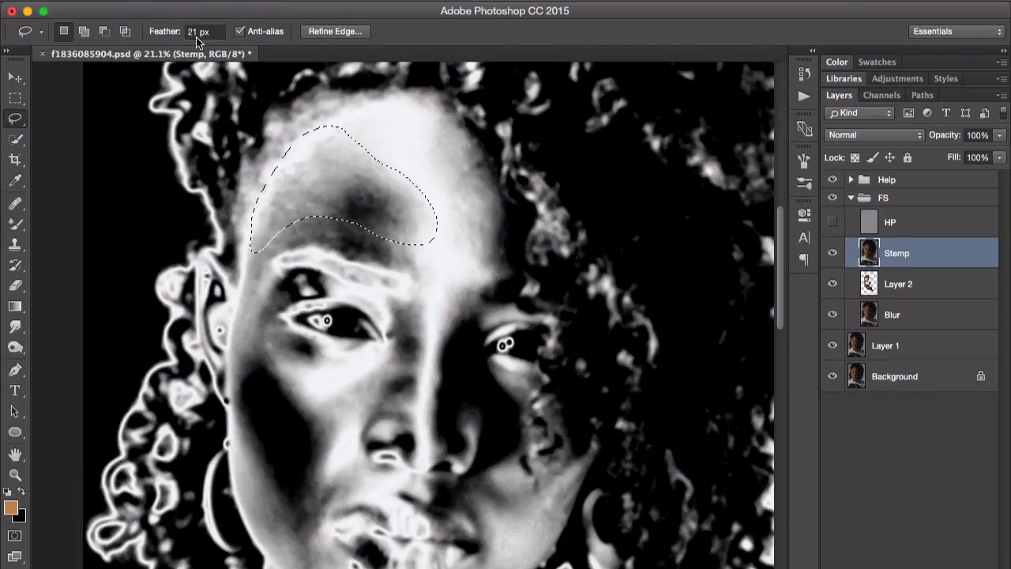
- Apply a Gaussian Blur with a 20.4-pixel radius to the selected forehead area on Stemp
left_click(394, 1)
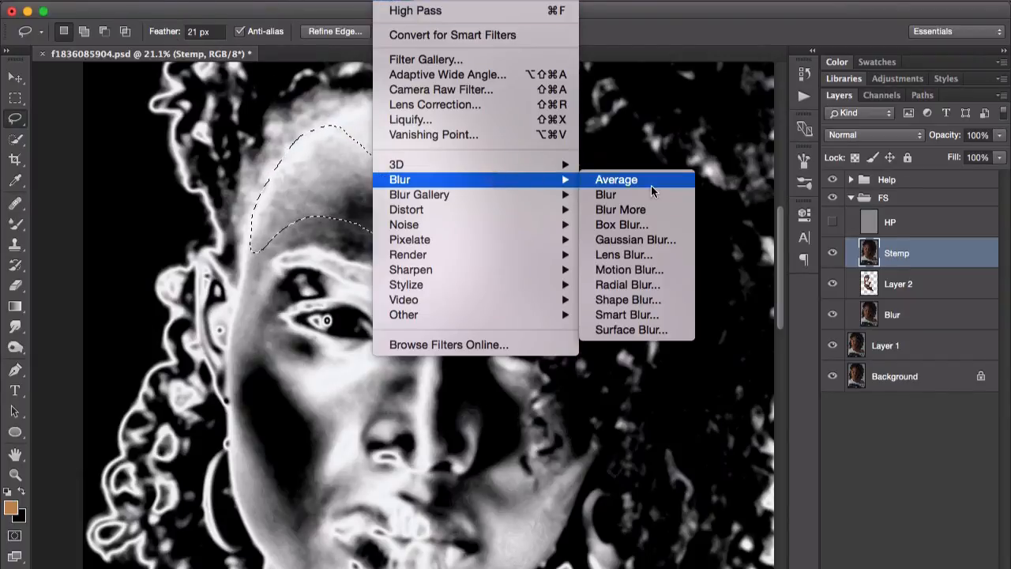
mouse_move(498, 163)
mouse_move(516, 180)
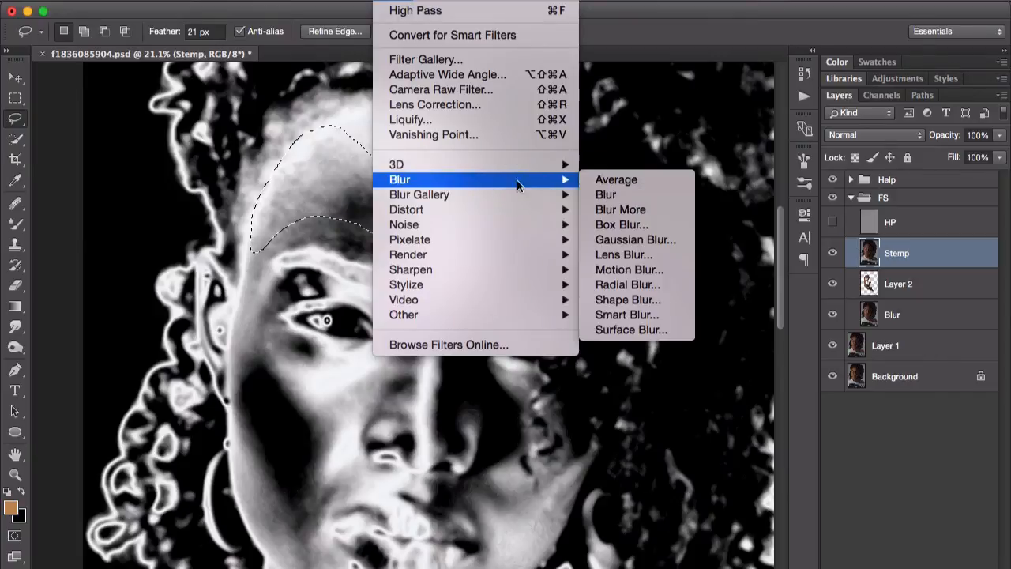
left_click(637, 244)
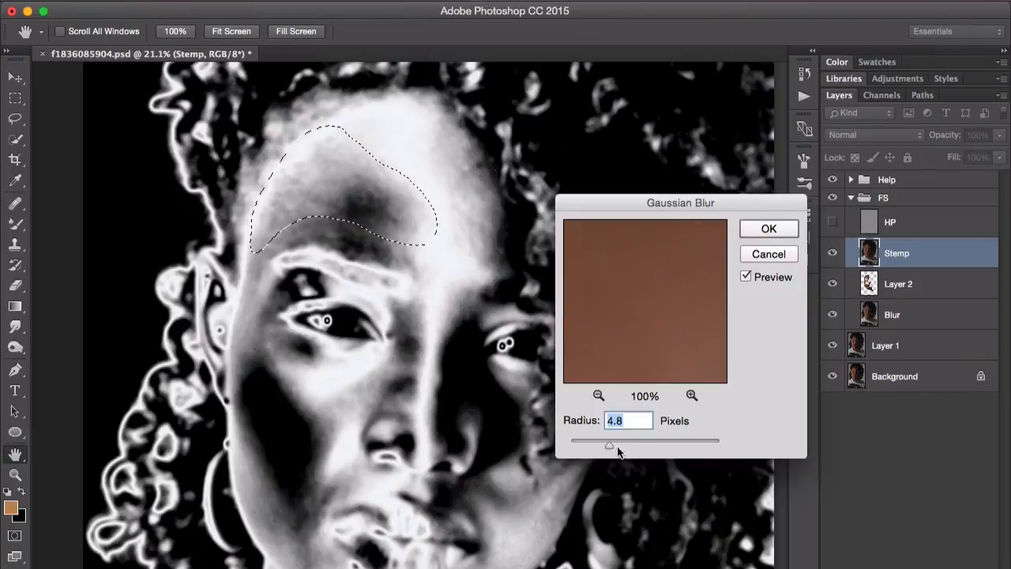
left_click_drag(626, 445, 656, 452)
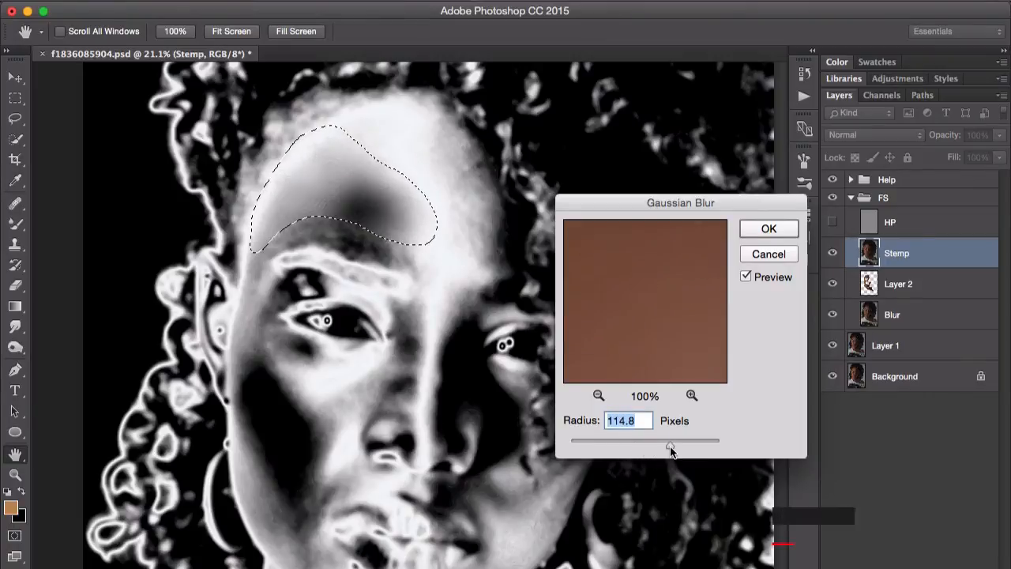
left_click(629, 444)
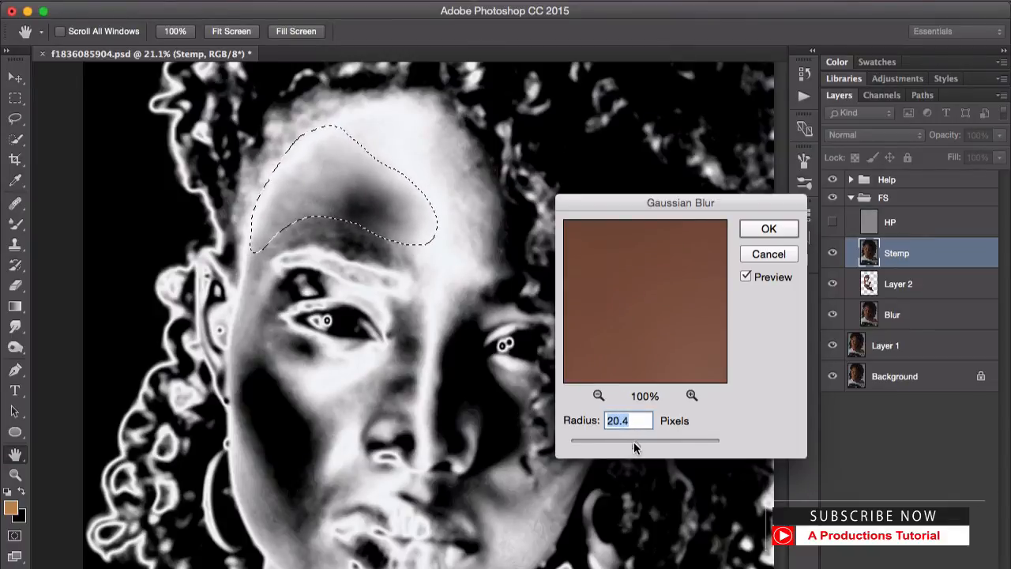
left_click(769, 230)
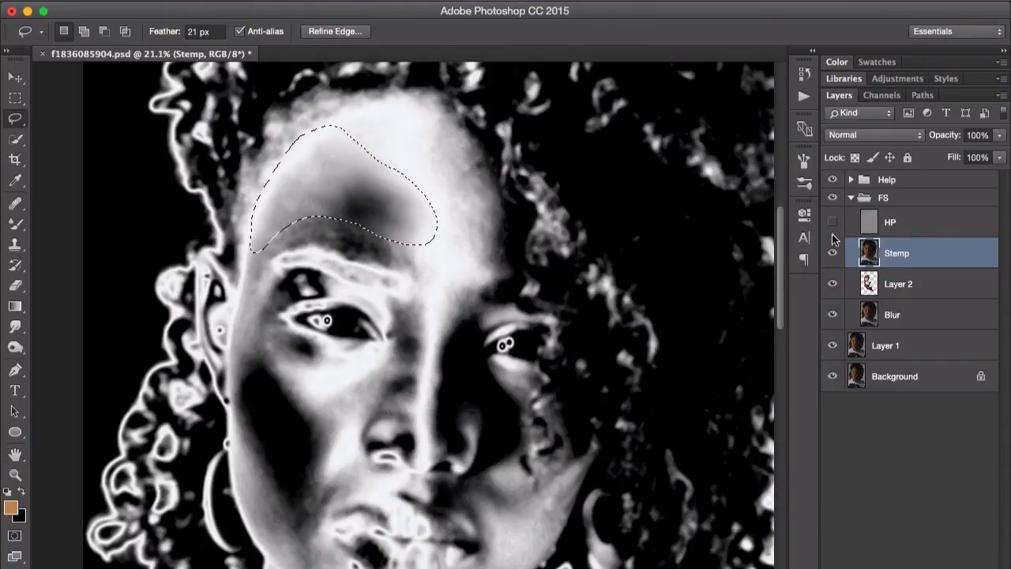
- Hide the Help group, show the HP layer, and clear the forehead selection
left_click(833, 180)
left_click(833, 222)
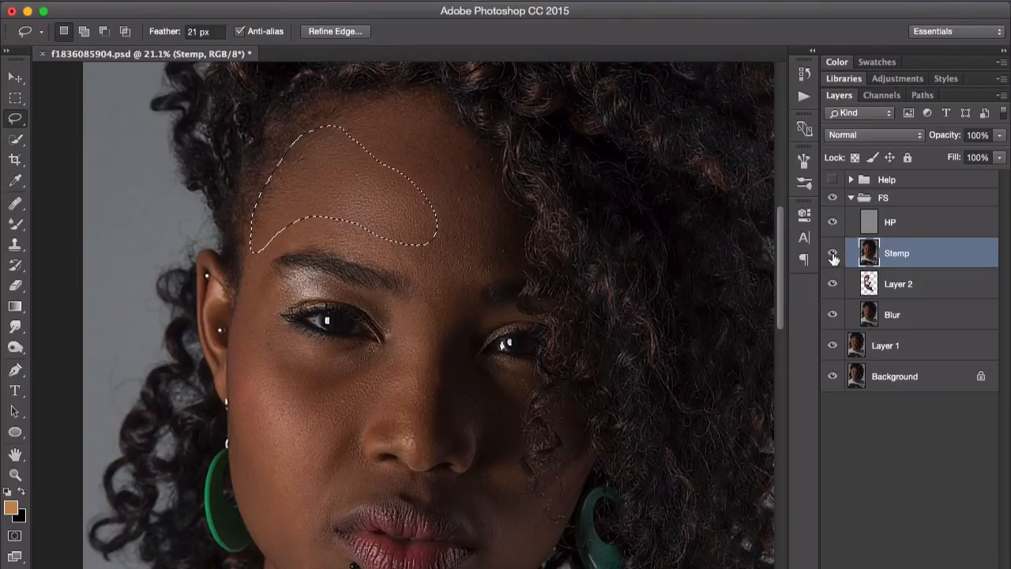
key("super+d")
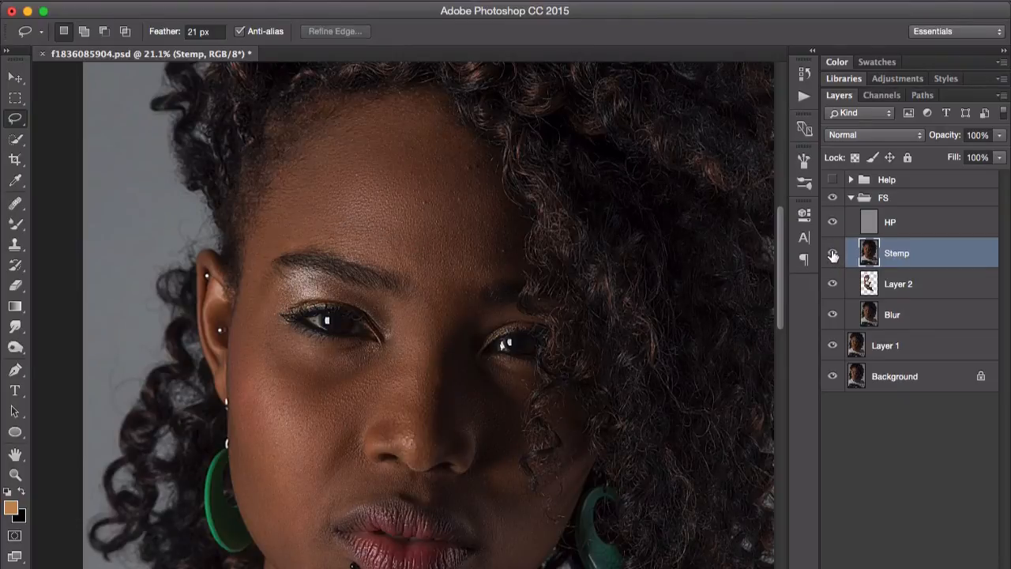
- Examine the forehead skin close up and from farther out, comparing it with the Stemp layer hidden and shown
left_click_drag(319, 164, 433, 190)
left_click_drag(497, 283, 481, 383)
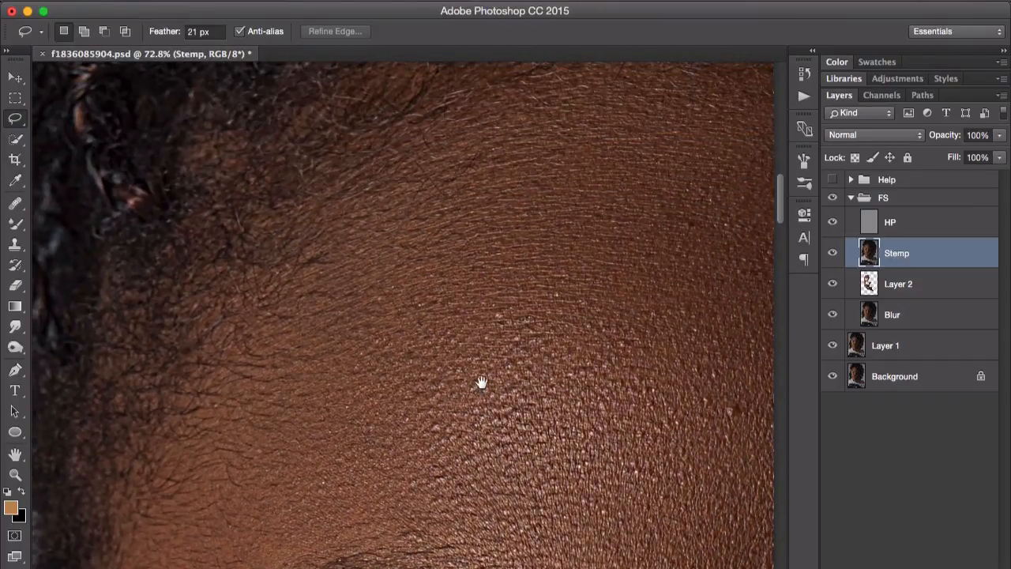
left_click(835, 251)
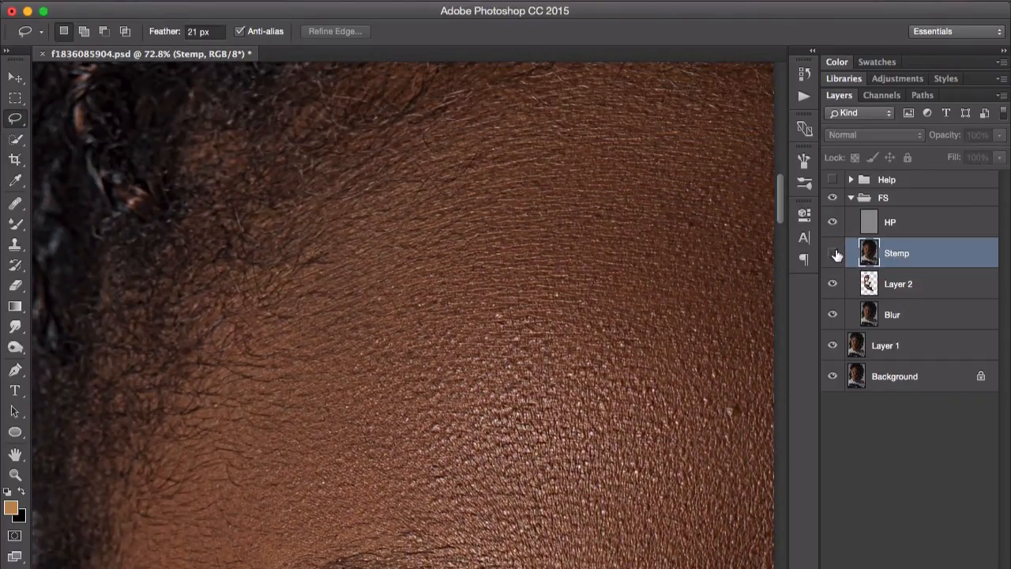
left_click(836, 253)
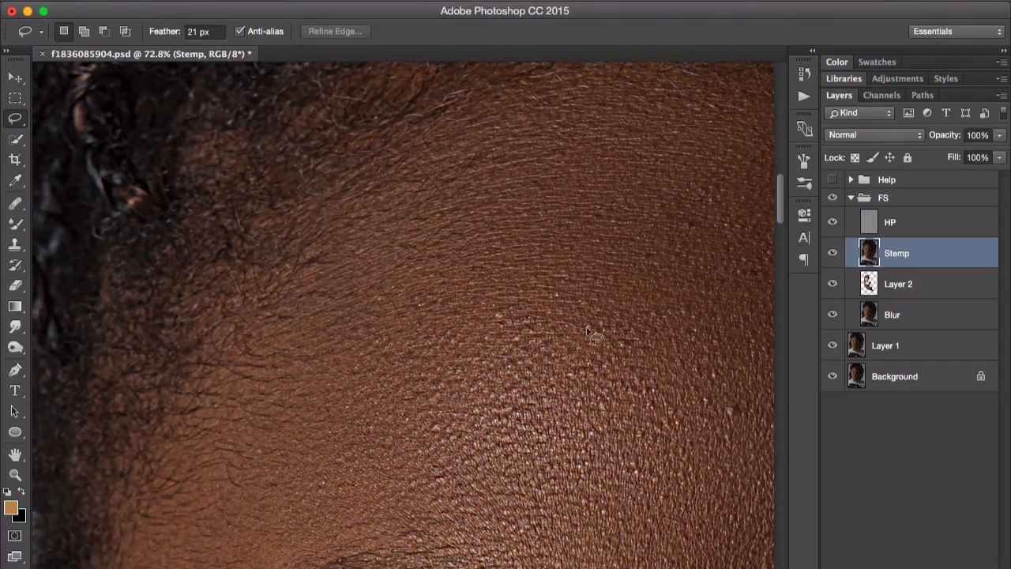
left_click(832, 252)
left_click(833, 252)
left_click(833, 253)
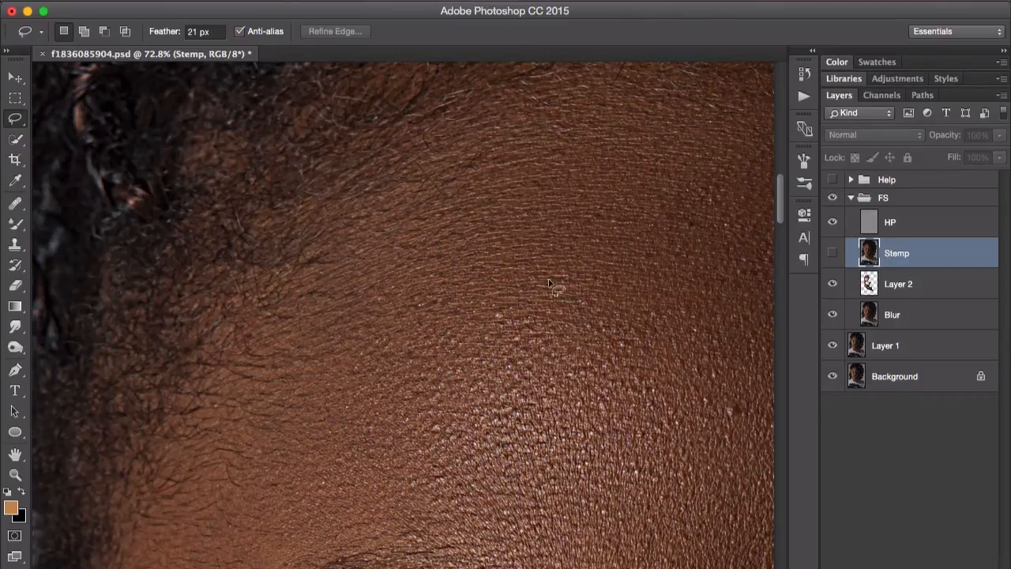
left_click_drag(482, 352, 399, 357)
left_click_drag(688, 358, 646, 226)
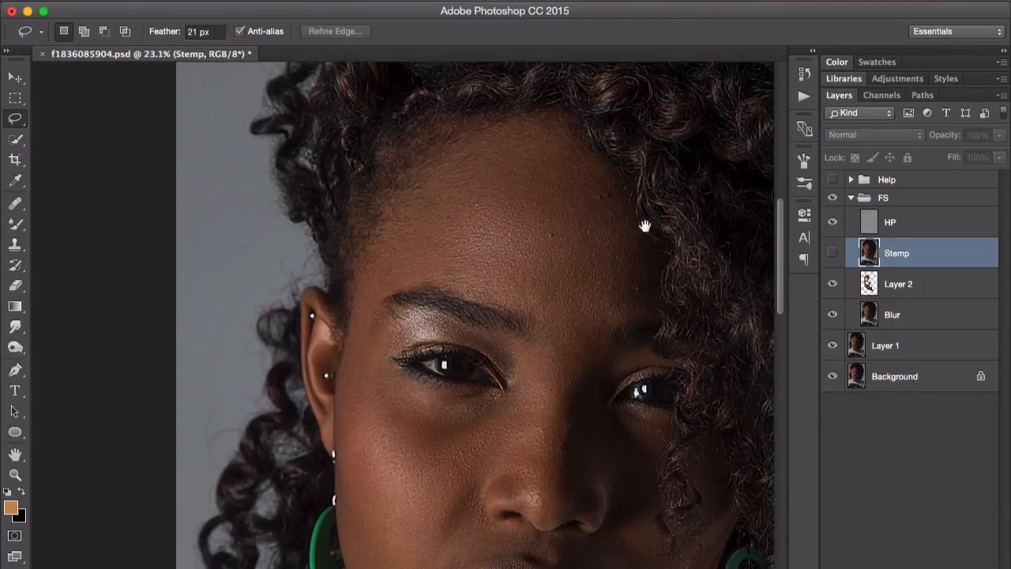
left_click(832, 253)
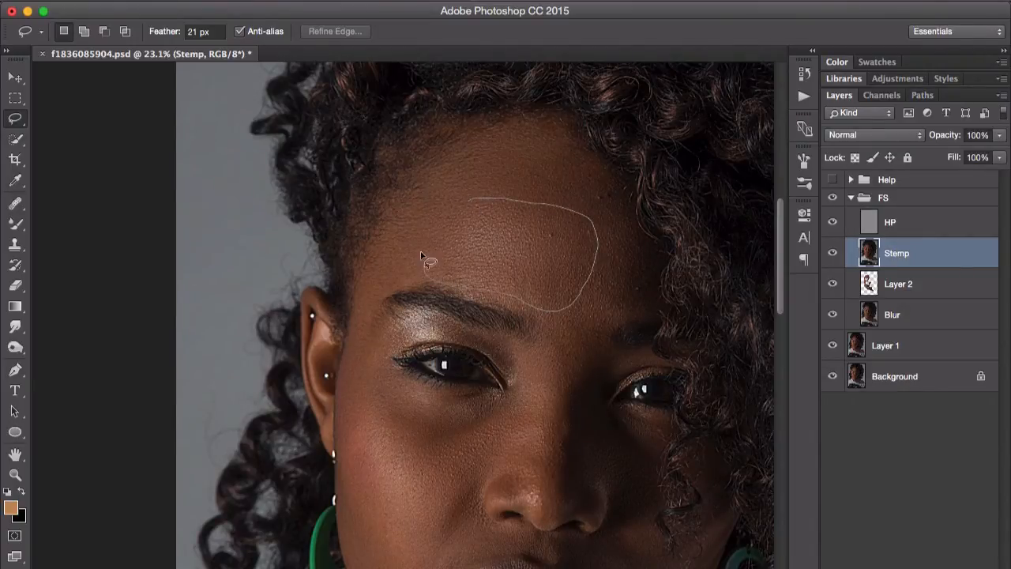
- Try Lasso outlines around the mid-forehead, the upper forehead and the nose bridge, clearing each selection
left_click_drag(457, 199, 463, 199)
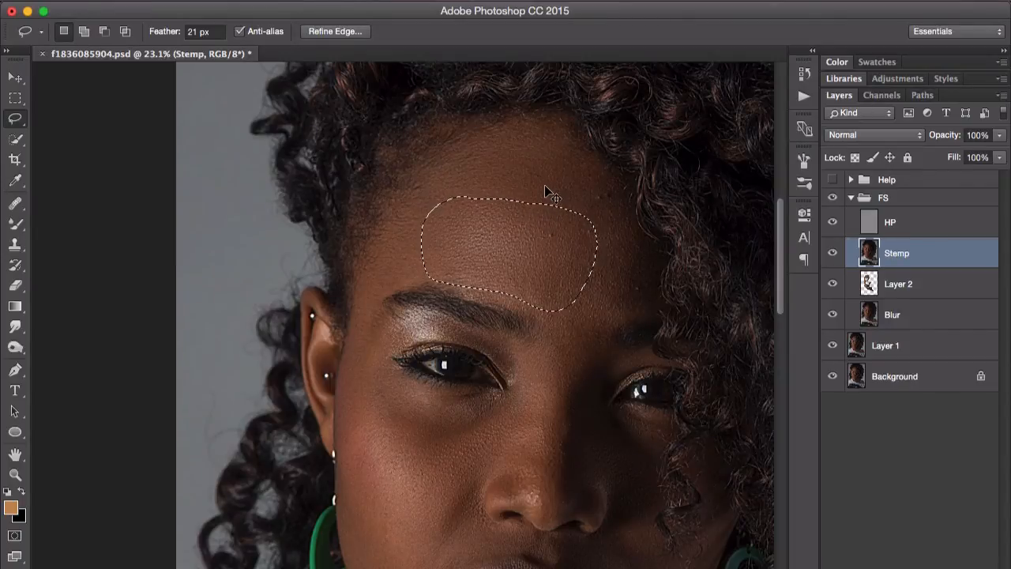
left_click(551, 274)
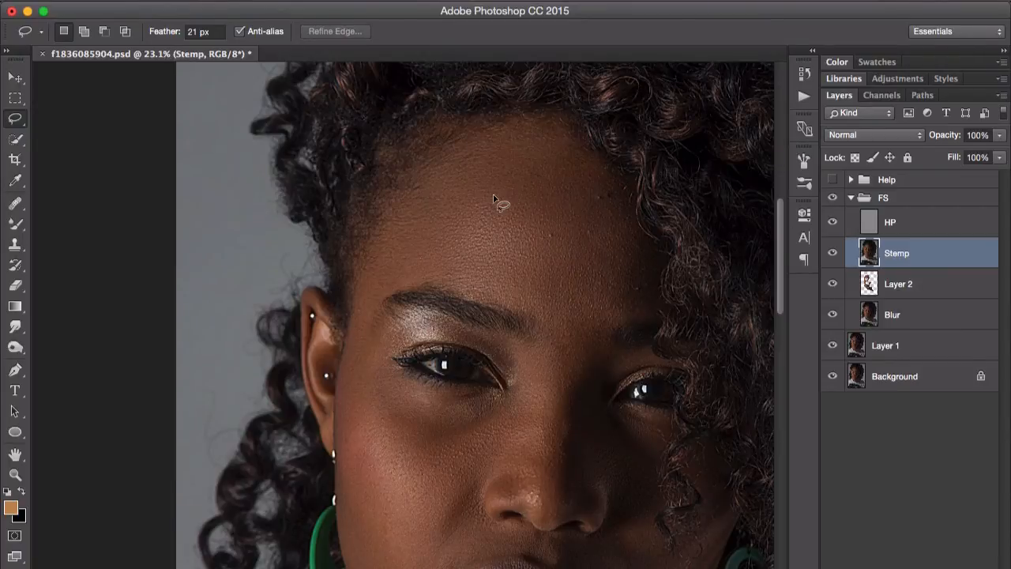
mouse_move(547, 238)
left_mouse_down()
mouse_move(624, 251)
mouse_move(622, 194)
mouse_move(565, 133)
mouse_move(503, 169)
mouse_move(497, 189)
left_mouse_up()
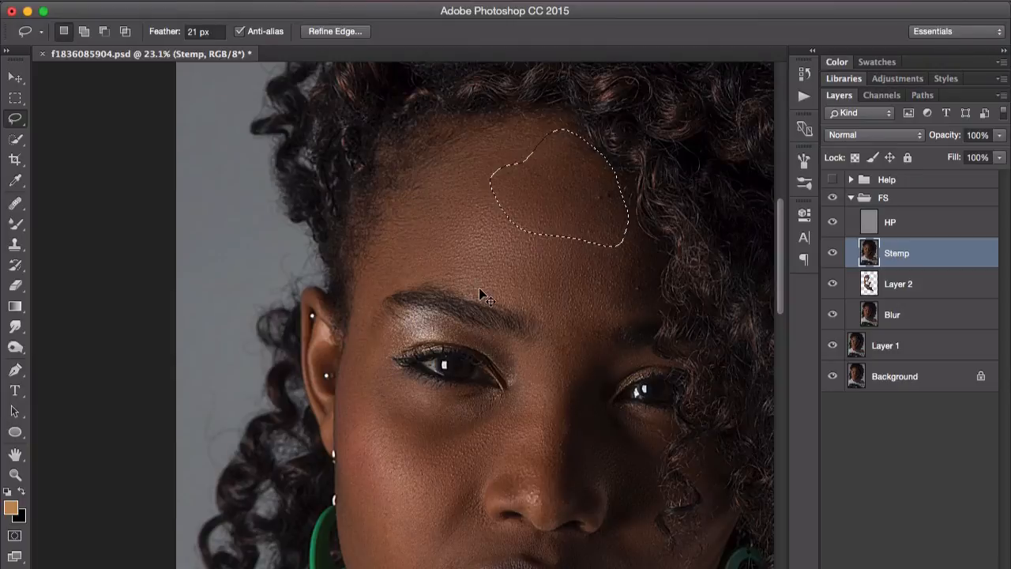
left_click(540, 282)
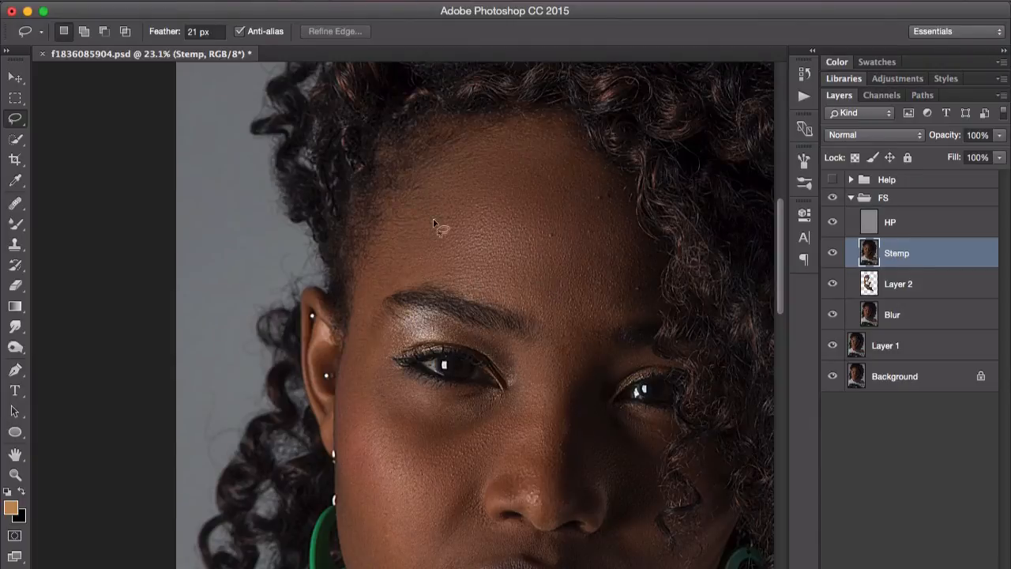
scroll(432, 223, "down", 5)
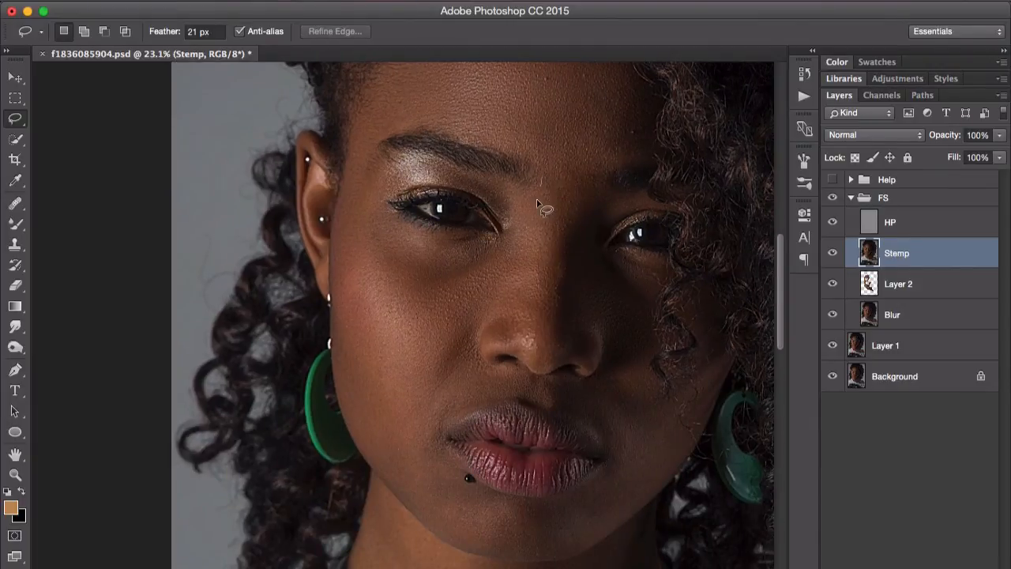
mouse_move(537, 203)
left_mouse_down()
mouse_move(513, 321)
mouse_move(522, 345)
mouse_move(543, 352)
mouse_move(567, 299)
mouse_move(588, 164)
mouse_move(540, 180)
left_mouse_up()
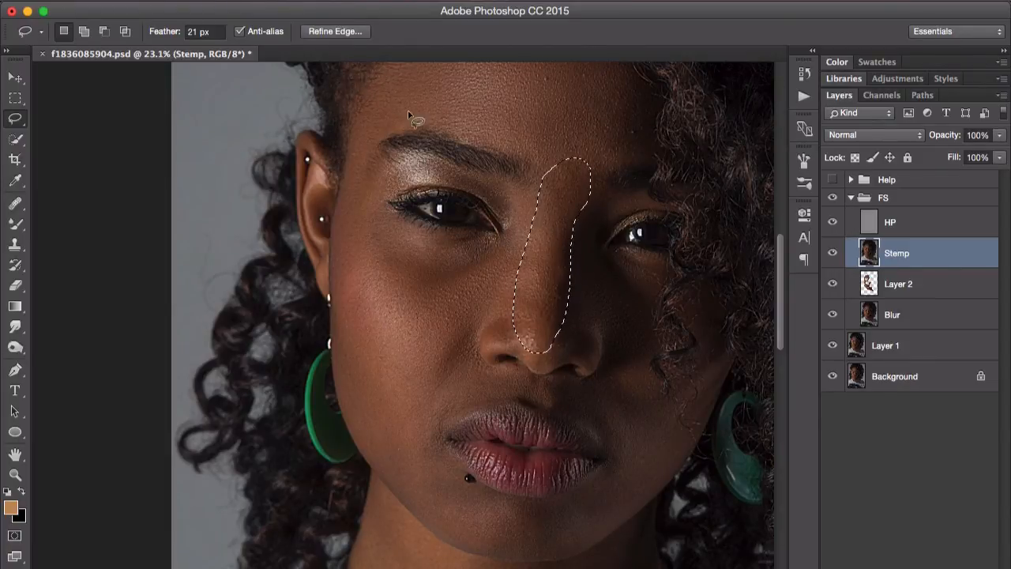
left_click(498, 267)
- Outline the lit cheek below the eye with the feathered Lasso, apply a Gaussian Blur of about 20 pixels on Stemp, and clear the selection
mouse_move(502, 261)
left_mouse_down()
mouse_move(421, 283)
mouse_move(376, 267)
left_mouse_up()
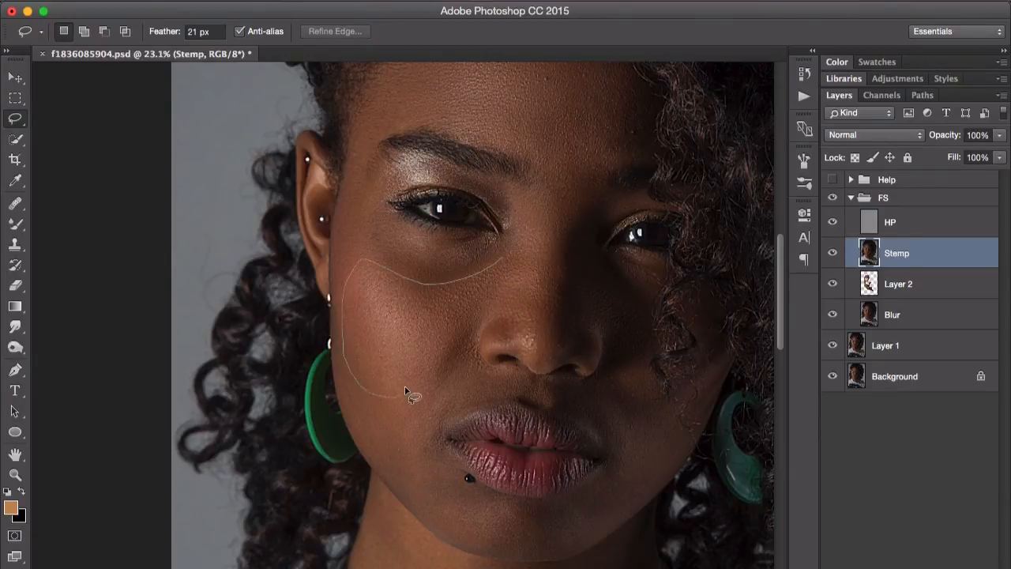
mouse_move(442, 348)
left_mouse_down()
mouse_move(496, 316)
mouse_move(521, 193)
left_mouse_up()
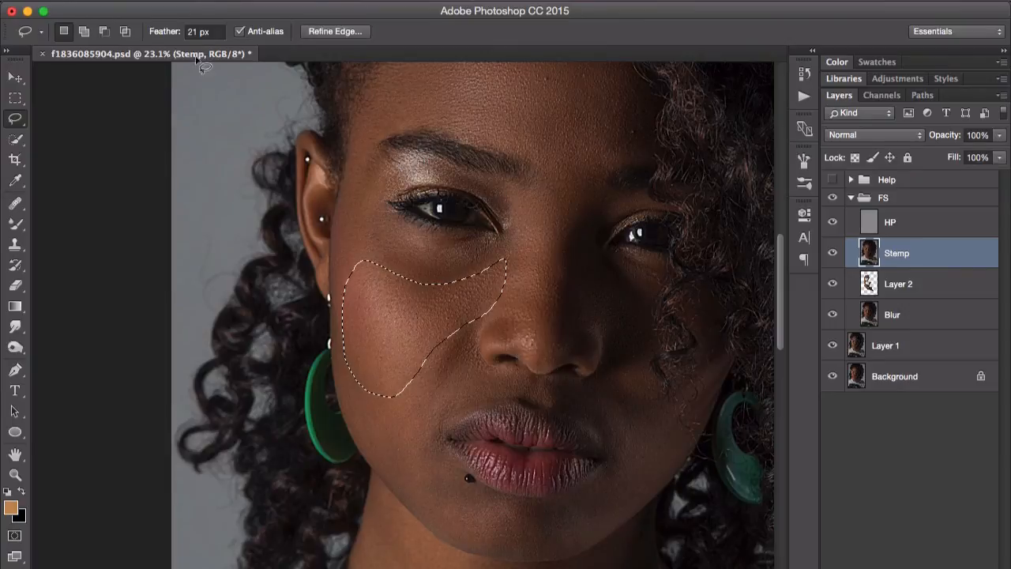
left_click(305, 0)
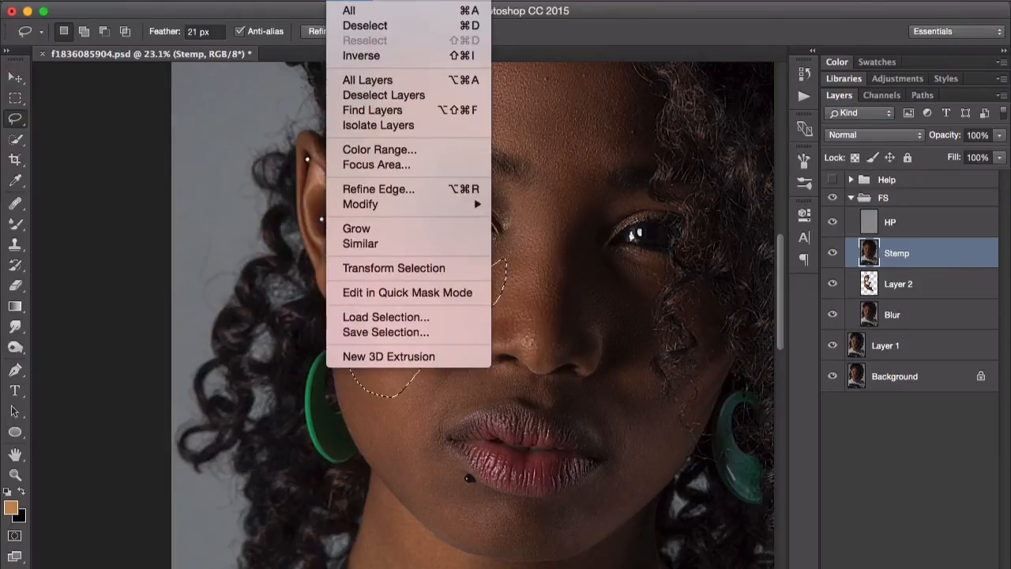
mouse_move(399, 0)
mouse_move(552, 181)
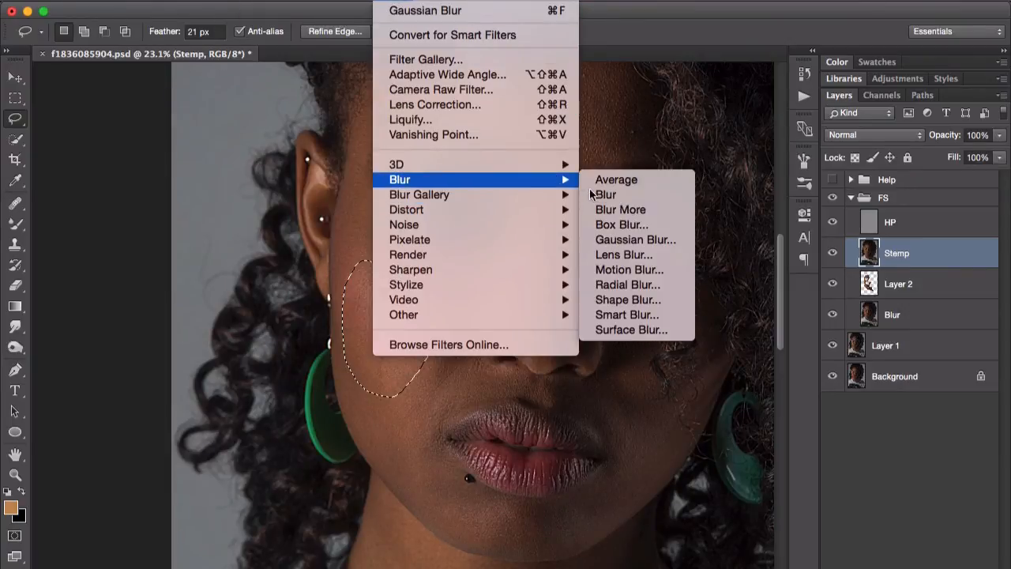
left_click(650, 239)
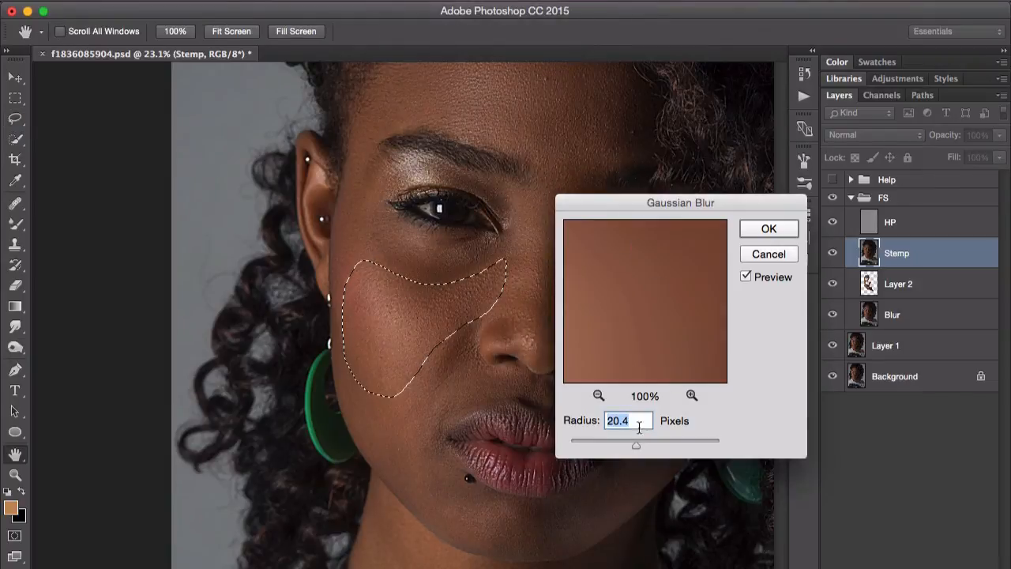
mouse_move(636, 445)
left_mouse_down()
mouse_move(658, 450)
mouse_move(635, 447)
left_mouse_up()
left_click(769, 229)
left_click(408, 281)
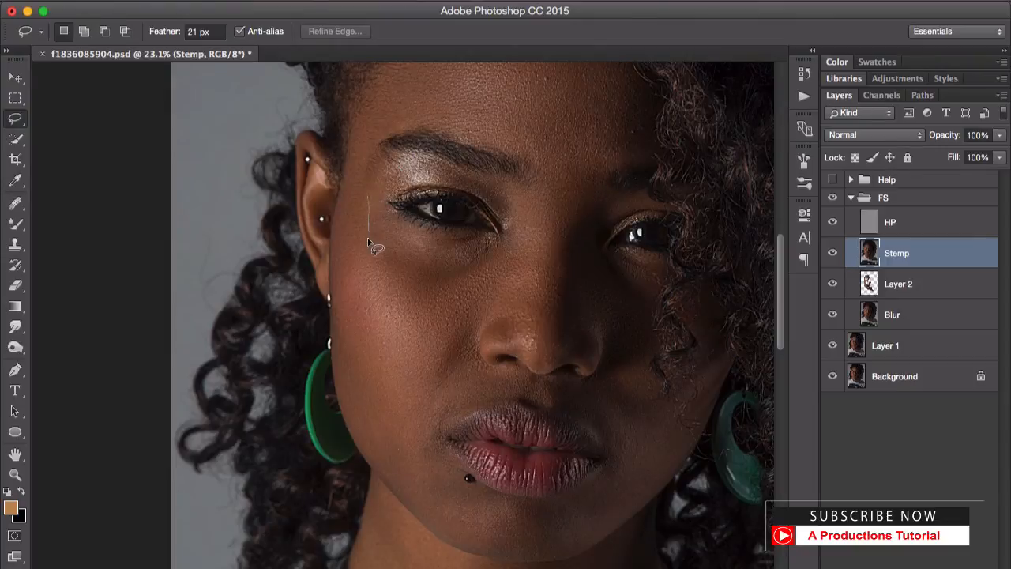
- Smooth the under-eye area and upper eyelid on the lit side using Lasso selections and the repeated Gaussian Blur, deselecting after each
left_click_drag(390, 289, 447, 291)
mouse_move(488, 239)
left_mouse_down()
mouse_move(424, 251)
mouse_move(399, 241)
mouse_move(370, 194)
left_mouse_up()
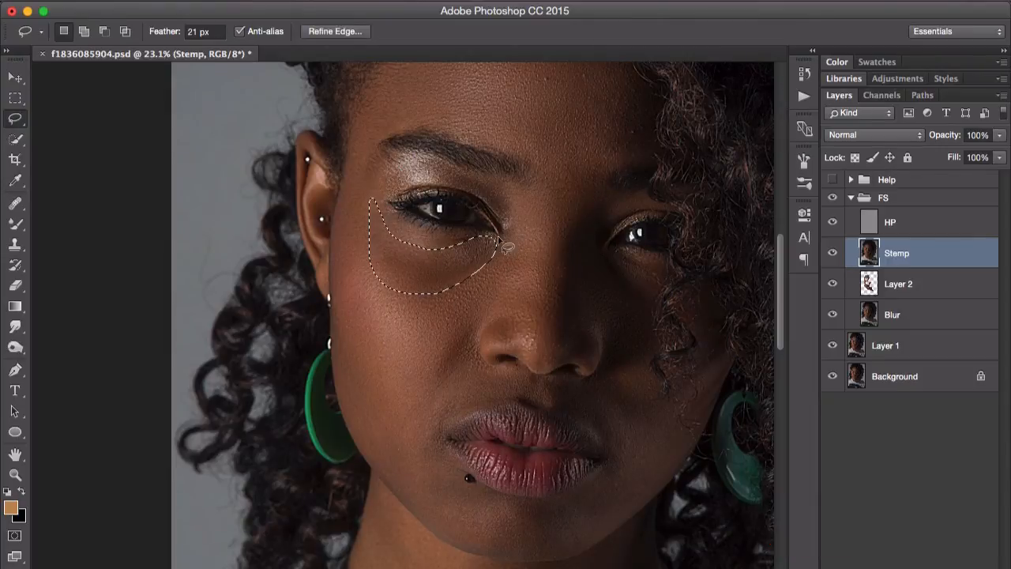
key("super+d")
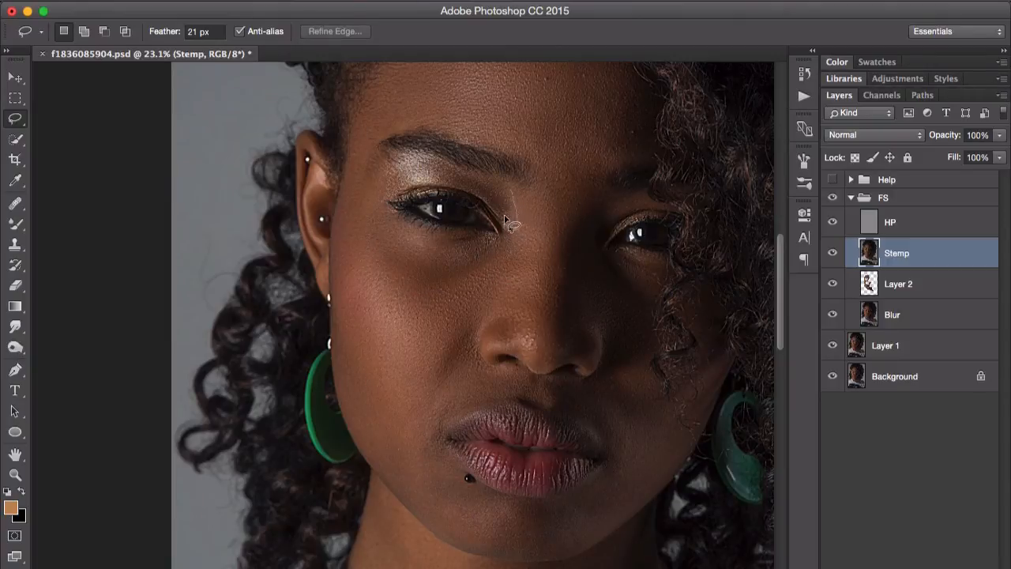
mouse_move(473, 191)
left_mouse_down()
mouse_move(410, 184)
mouse_move(379, 205)
mouse_move(385, 168)
mouse_move(407, 161)
mouse_move(457, 167)
mouse_move(522, 209)
left_mouse_up()
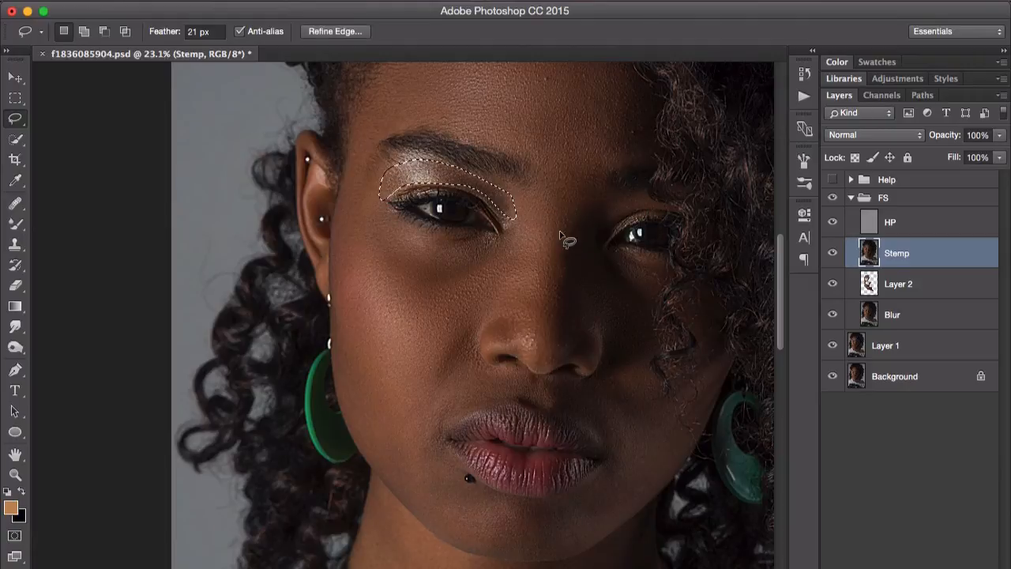
key("super+d")
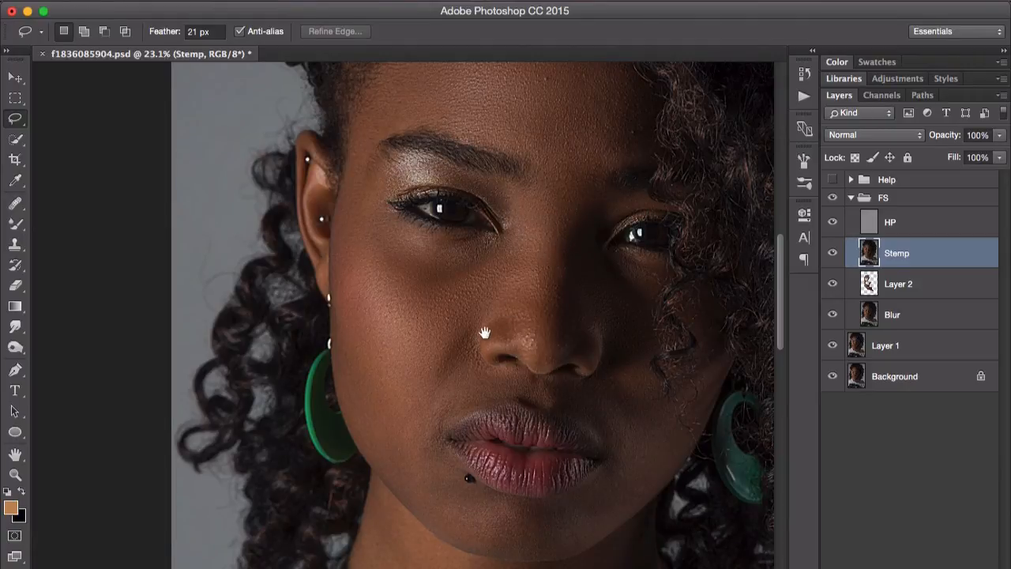
- Select the outer cheek and the small strip beside the ear in turn, reapplying the last Gaussian Blur to each and deselecting
left_click_drag(484, 333, 455, 273)
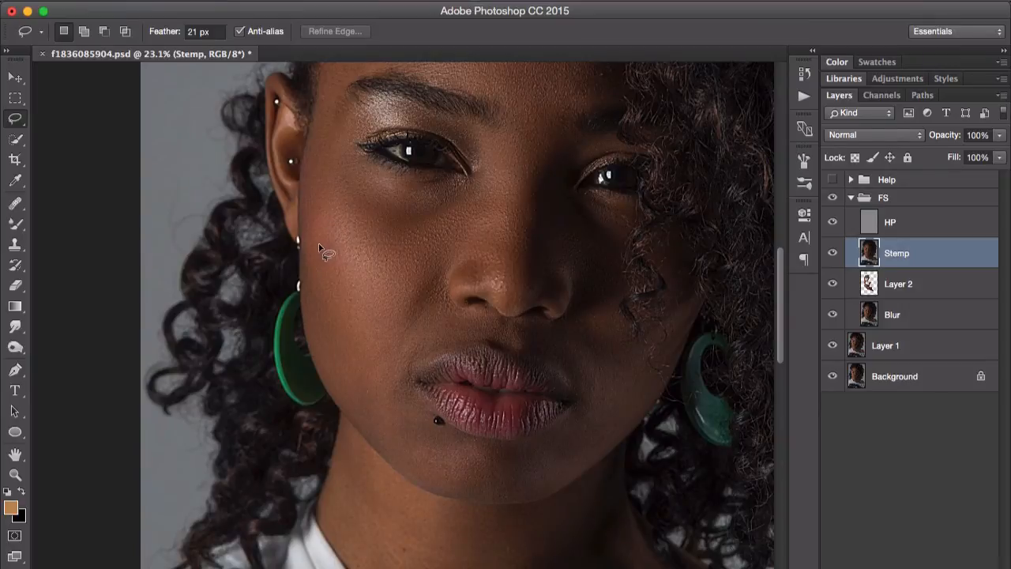
mouse_move(320, 248)
left_mouse_down()
mouse_move(327, 325)
mouse_move(354, 405)
left_mouse_up()
left_click_drag(325, 229, 322, 241)
key("super+f")
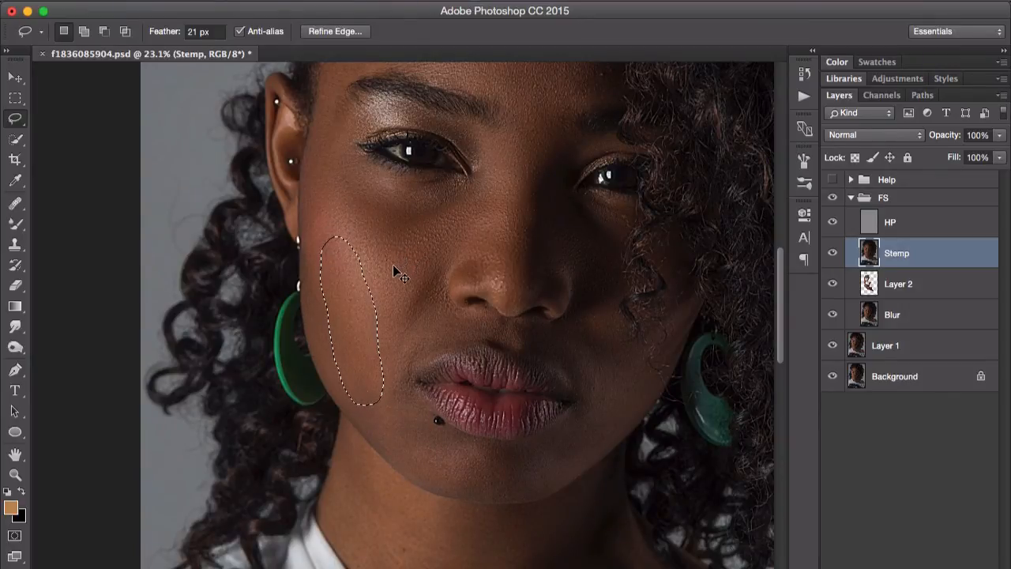
key("super+d")
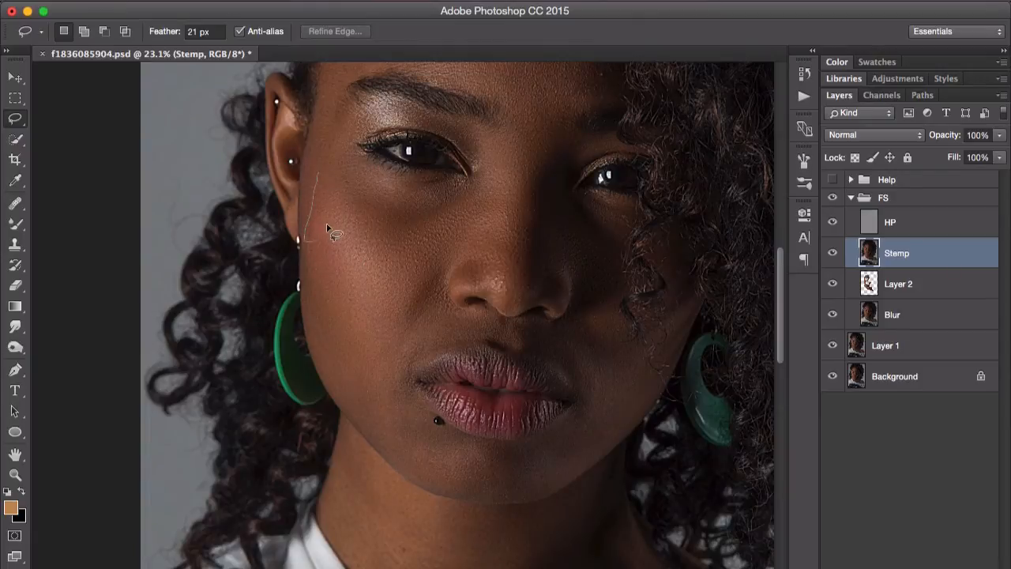
left_click_drag(329, 155, 331, 162)
key("super+f")
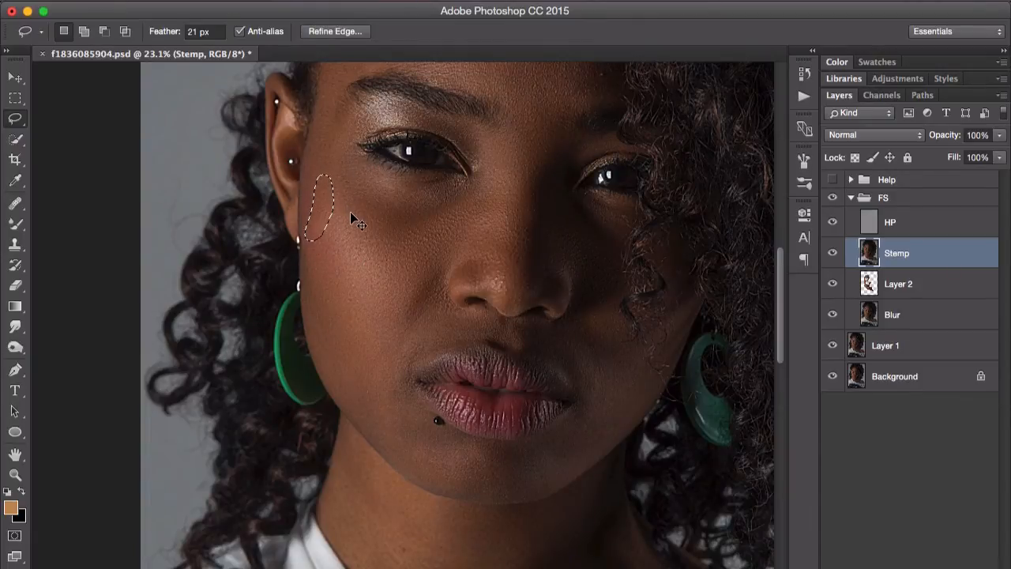
key("super+d")
- Smooth the chin below the lips and the shadowed cheek beside the mouth with Lasso selections and the repeated Gaussian Blur
scroll(418, 310, "down", 5)
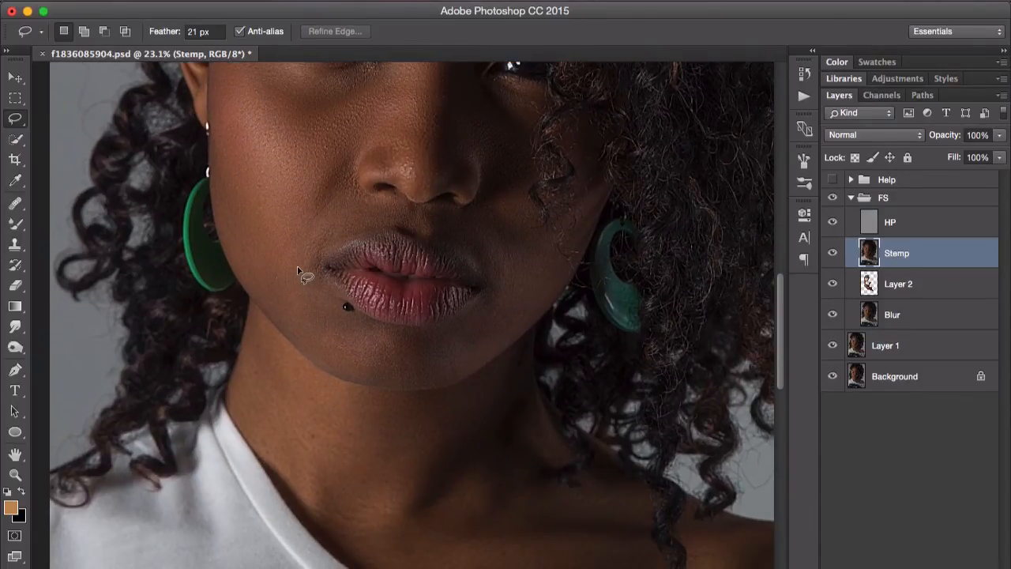
mouse_move(347, 322)
left_mouse_down()
mouse_move(431, 331)
mouse_move(500, 305)
mouse_move(508, 323)
mouse_move(470, 367)
mouse_move(412, 385)
left_mouse_up()
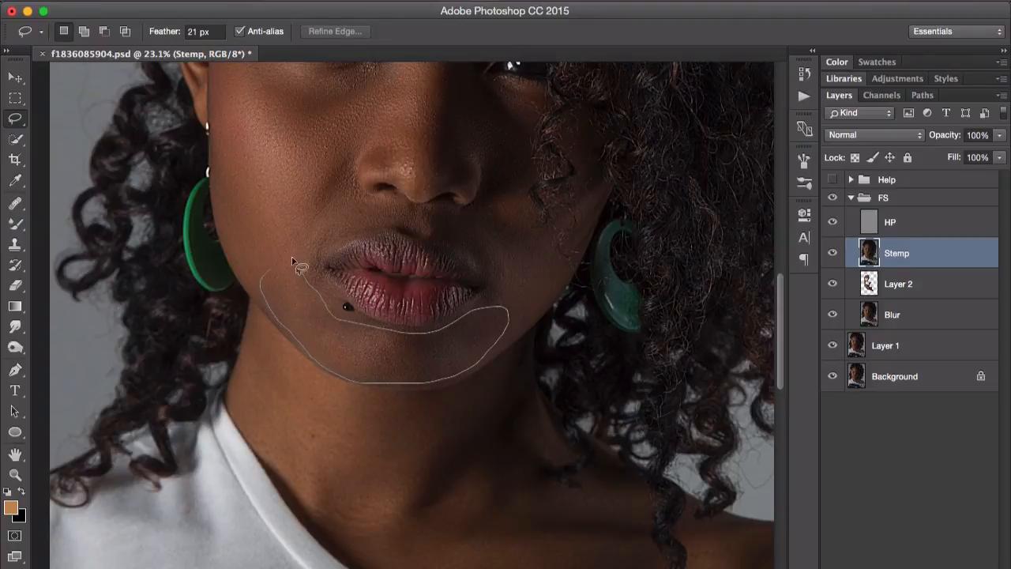
left_click_drag(301, 269, 299, 266)
key("super+d")
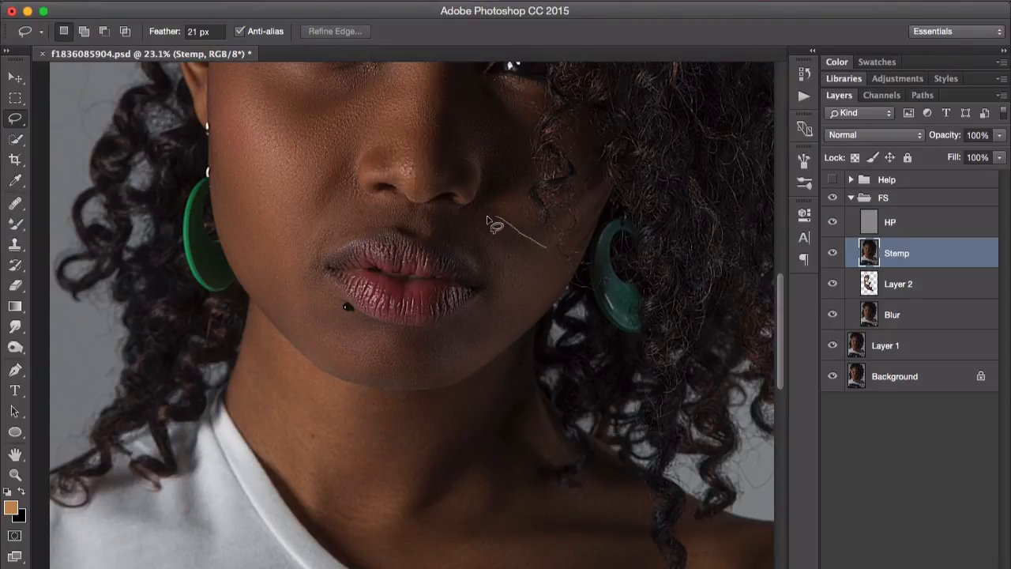
left_click_drag(487, 219, 484, 269)
mouse_move(493, 310)
left_mouse_down()
mouse_move(524, 301)
mouse_move(560, 259)
left_mouse_up()
key("super+d")
- Smooth the shadowed skin between nose and eye, and the eyelid above it, with Lasso selections and the repeated Gaussian Blur
left_click_drag(419, 270, 429, 345)
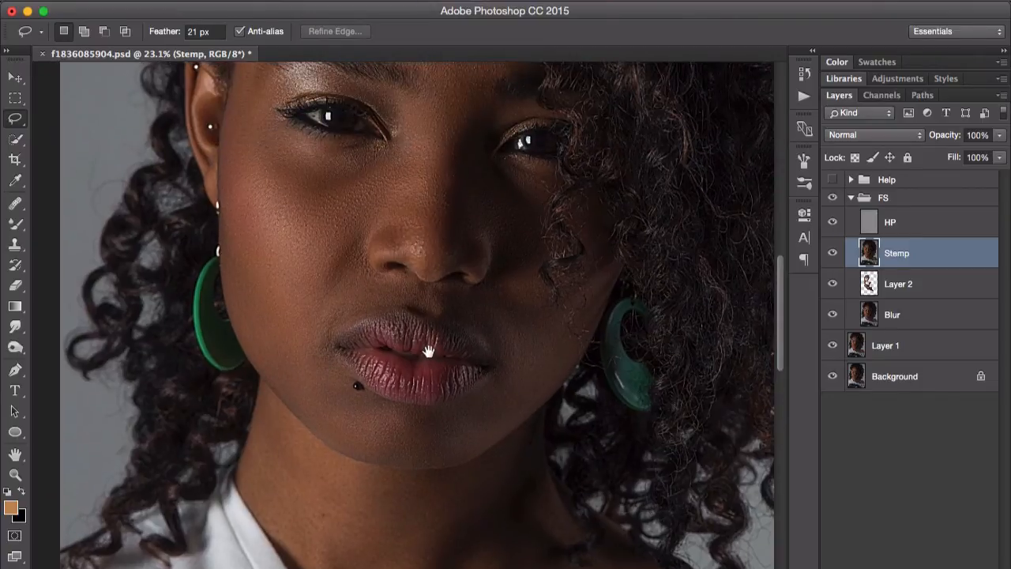
left_click(832, 225)
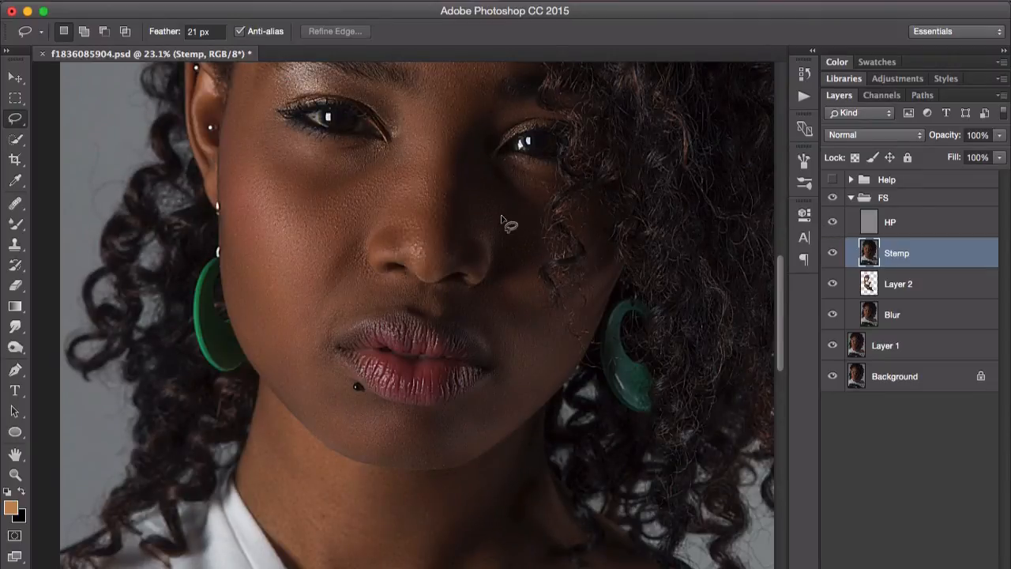
scroll(501, 220, "up", 5)
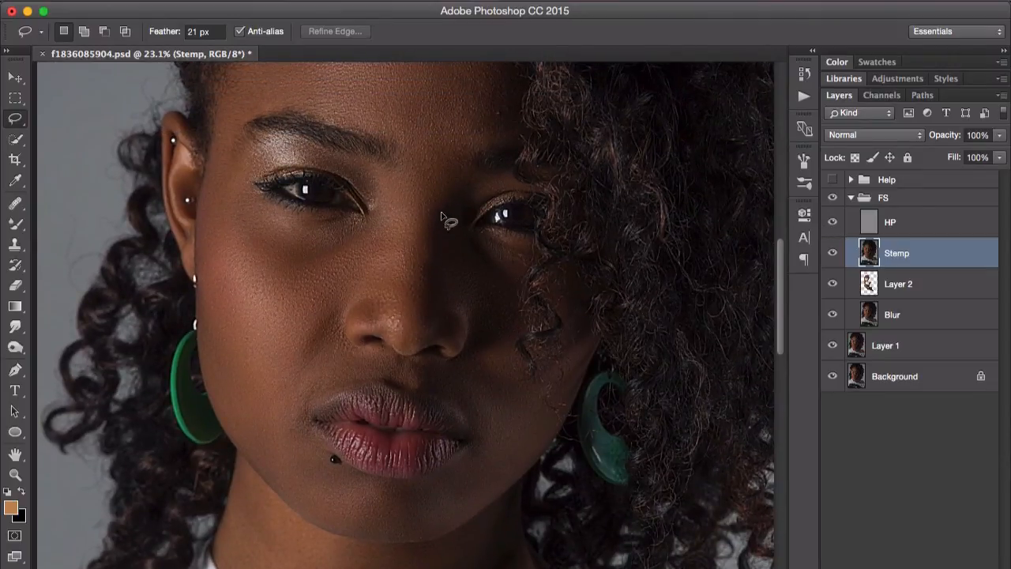
mouse_move(439, 212)
left_mouse_down()
mouse_move(439, 285)
mouse_move(481, 347)
mouse_move(502, 344)
mouse_move(521, 269)
mouse_move(452, 205)
left_mouse_up()
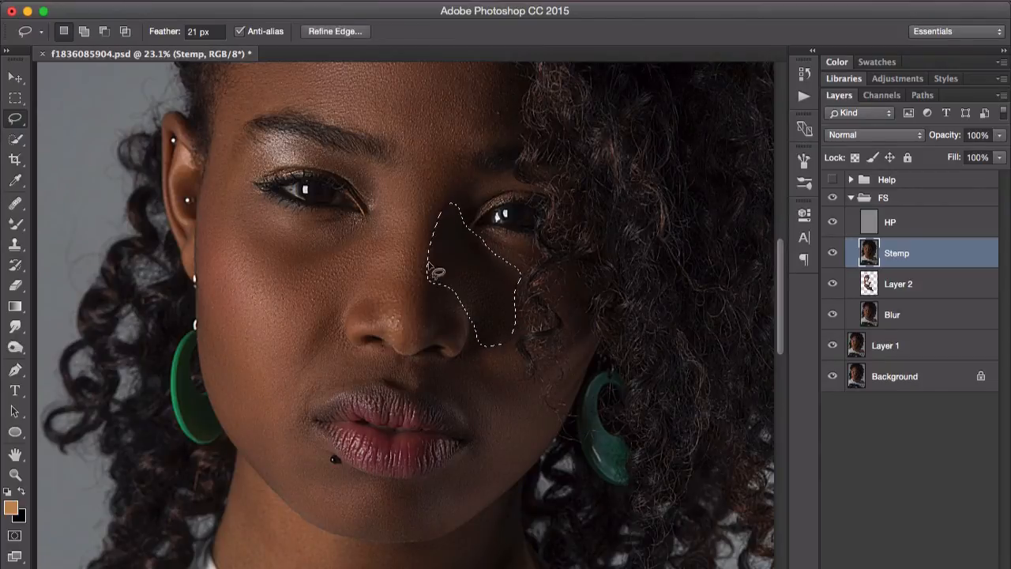
key("super+d")
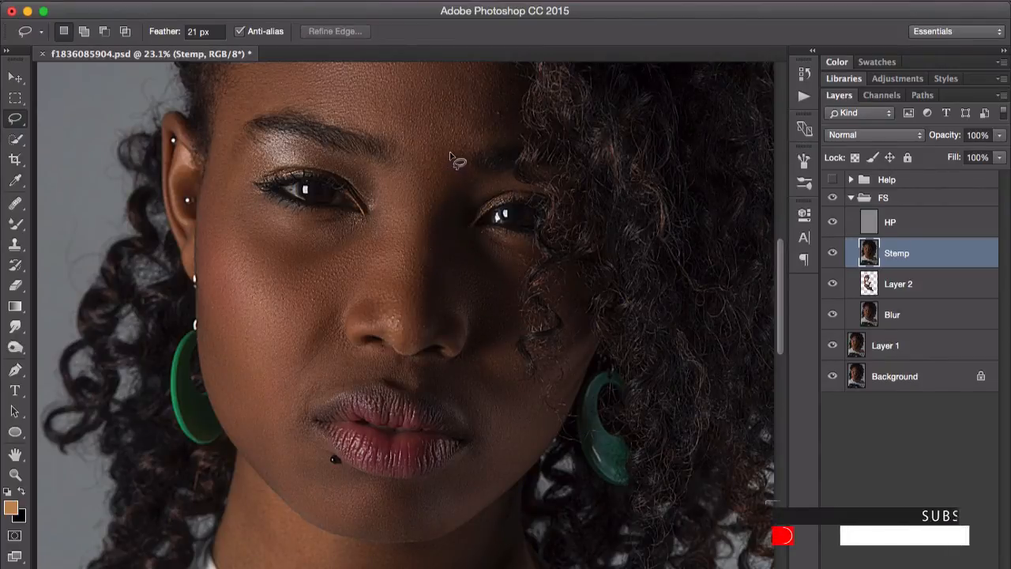
mouse_move(471, 188)
left_mouse_down()
mouse_move(509, 178)
mouse_move(518, 187)
mouse_move(481, 203)
mouse_move(474, 194)
left_mouse_up()
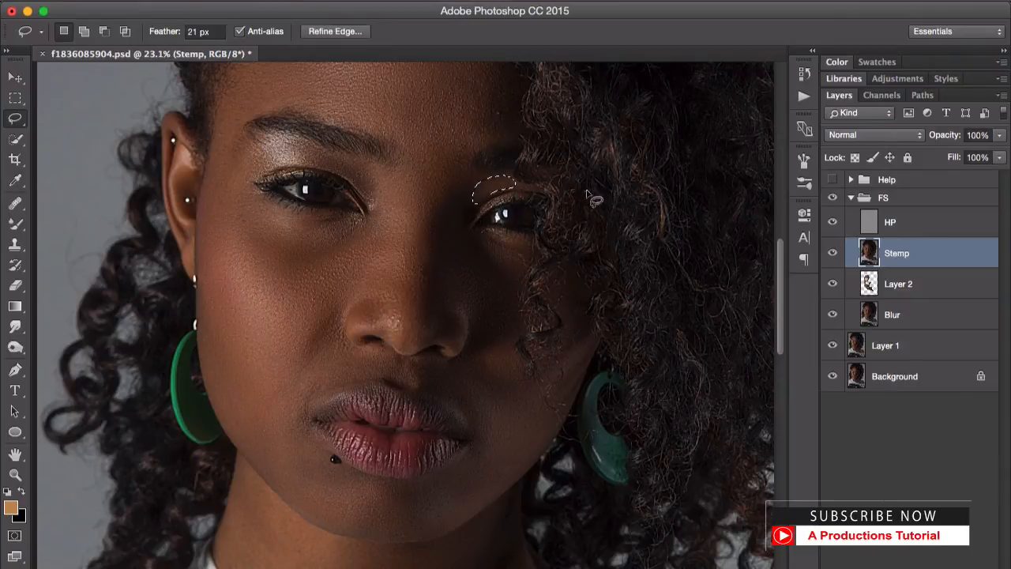
left_click(589, 209)
scroll(384, 325, "down", 3)
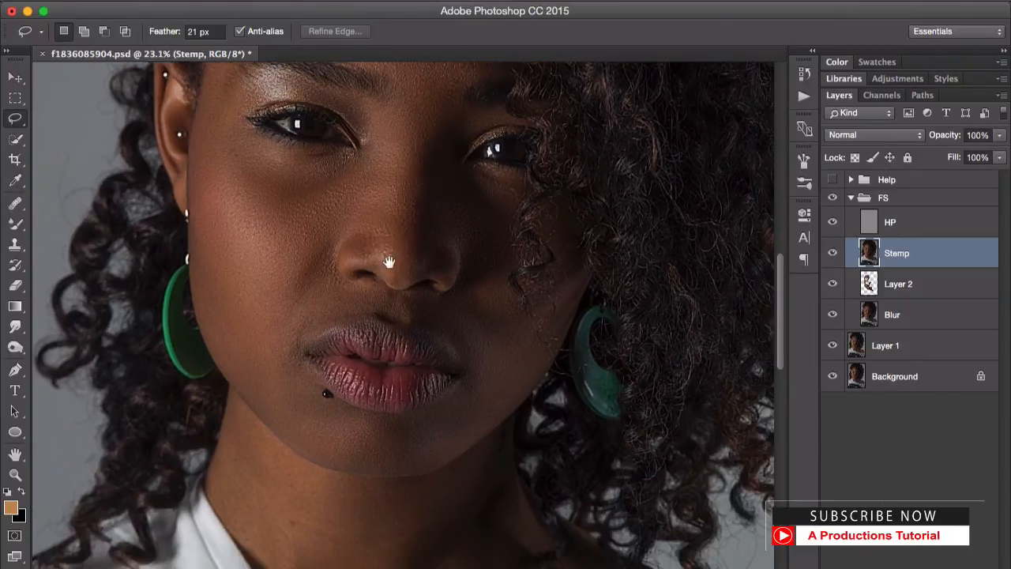
- Outline the shadowed jawline from cheek to chin with the Lasso, repeat the Gaussian Blur there, and clear the selection
mouse_move(508, 347)
left_mouse_down()
mouse_move(451, 407)
mouse_move(381, 452)
mouse_move(376, 473)
mouse_move(403, 475)
mouse_move(506, 419)
mouse_move(529, 394)
mouse_move(528, 360)
left_mouse_up()
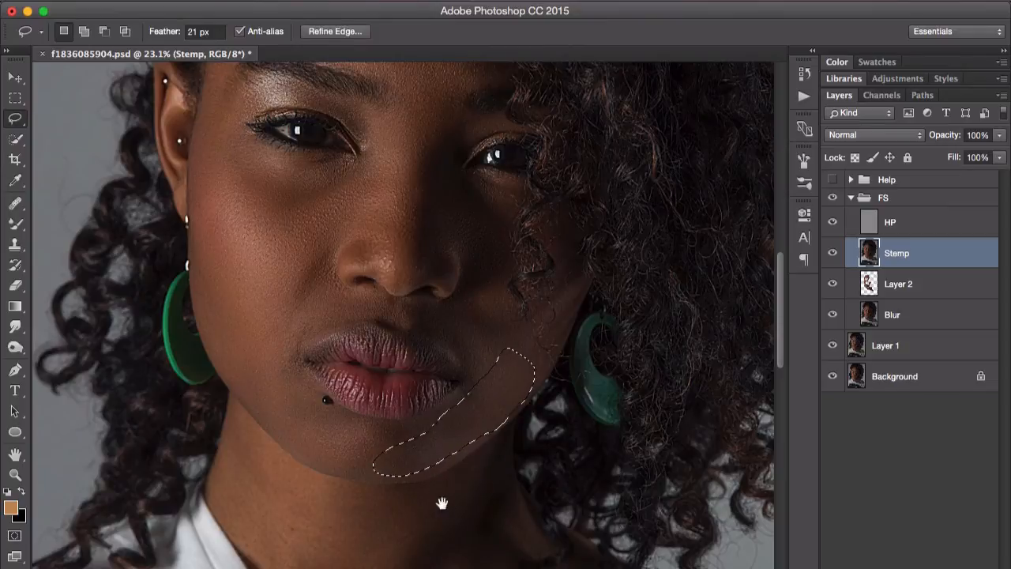
left_click_drag(442, 500, 487, 339)
left_click(447, 324)
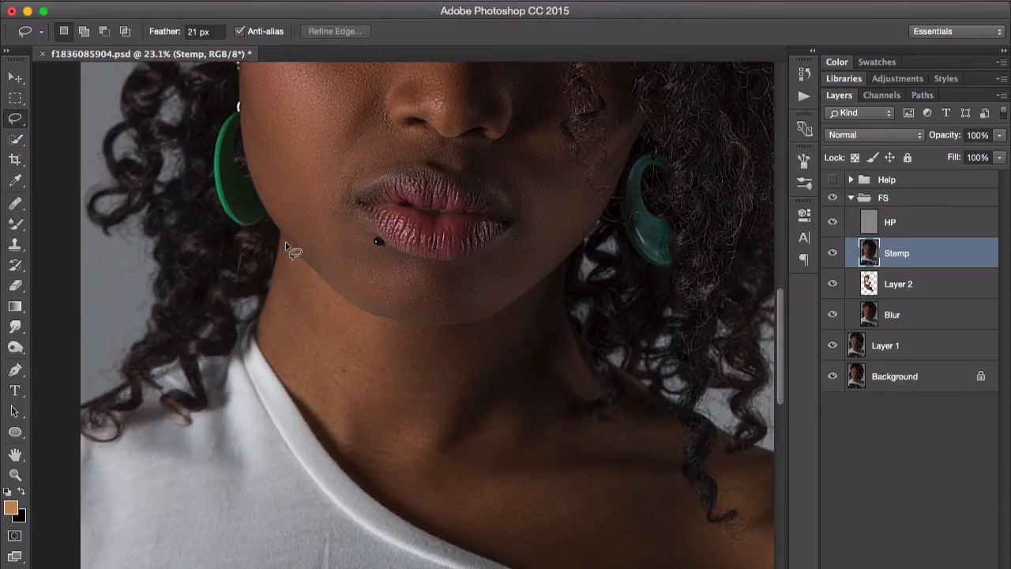
- Outline the lit side of the neck between jaw and collar, repeat the Gaussian Blur on it, and deselect
mouse_move(342, 308)
left_mouse_down()
mouse_move(369, 321)
mouse_move(448, 332)
mouse_move(458, 348)
mouse_move(453, 396)
mouse_move(431, 438)
mouse_move(364, 458)
left_mouse_up()
left_click_drag(260, 335, 278, 246)
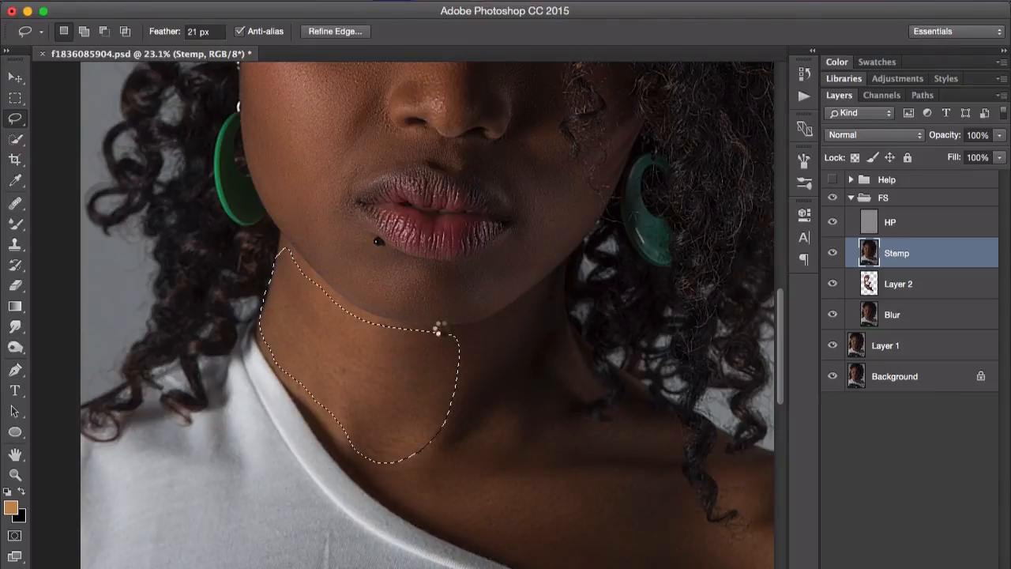
key("super+h")
key("super+d")
- Outline the middle of the neck from under the chin to the collarbone, repeat the Gaussian Blur, and deselect
left_click_drag(427, 466, 294, 355)
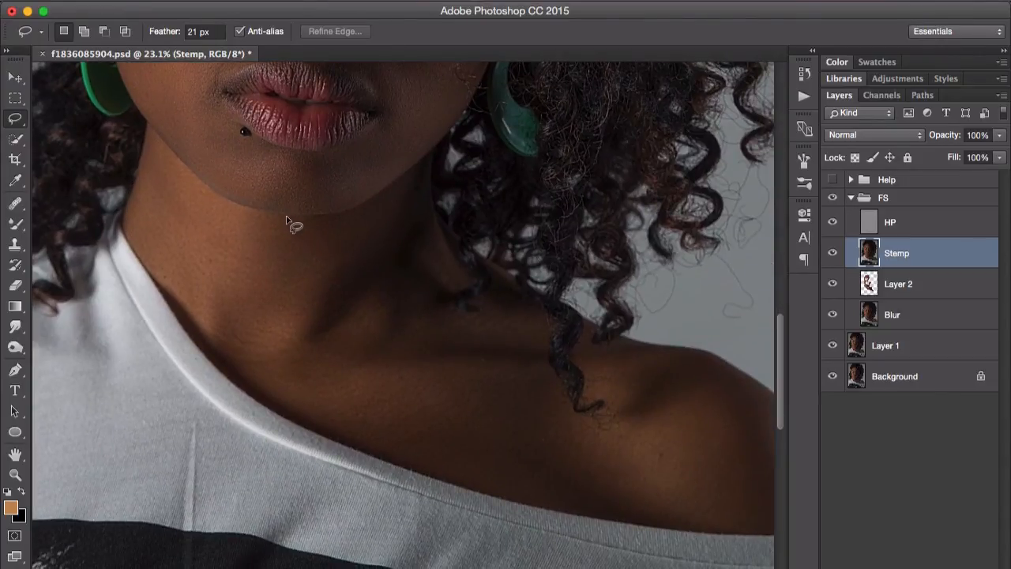
mouse_move(284, 221)
left_mouse_down()
mouse_move(323, 219)
mouse_move(407, 184)
mouse_move(405, 207)
mouse_move(327, 289)
mouse_move(311, 337)
mouse_move(344, 332)
mouse_move(380, 301)
mouse_move(380, 341)
mouse_move(391, 348)
mouse_move(384, 371)
mouse_move(331, 399)
mouse_move(280, 404)
mouse_move(238, 374)
left_mouse_up()
mouse_move(261, 331)
left_mouse_down()
mouse_move(284, 296)
mouse_move(275, 229)
left_mouse_up()
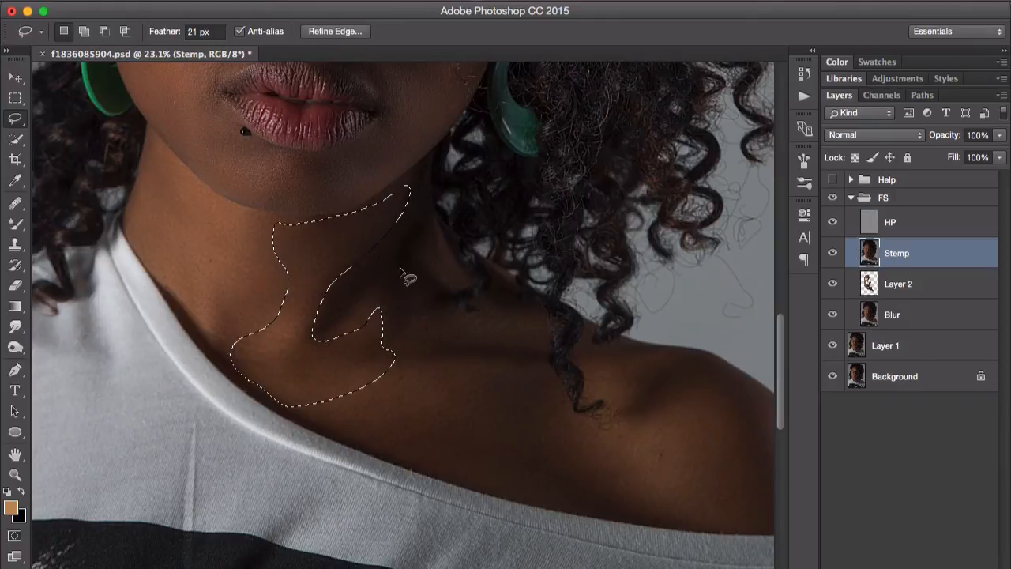
left_click(431, 322)
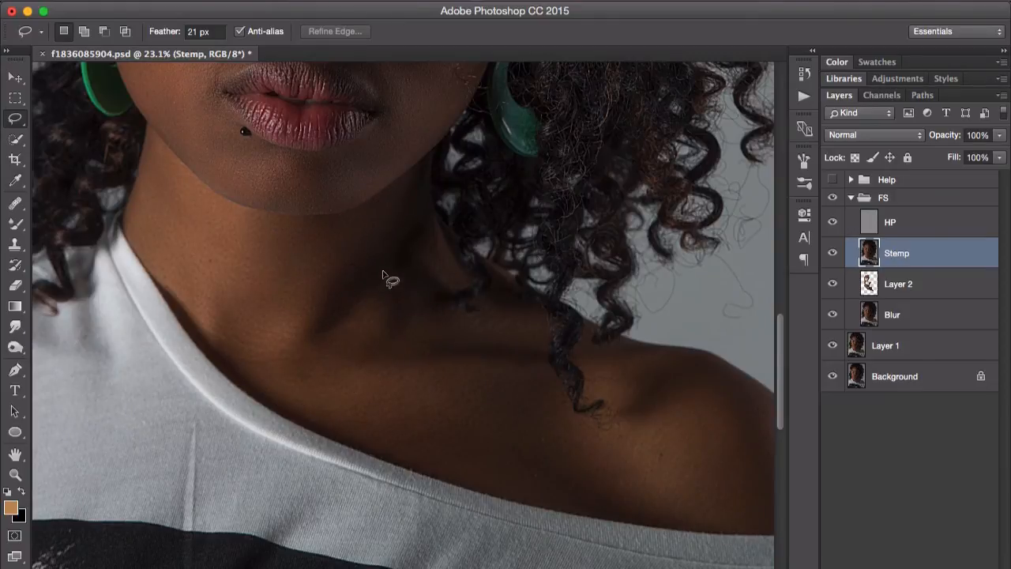
- Smooth the dark side of the neck below the jaw with a redrawn Lasso selection and the repeated Gaussian Blur, and deselect
left_click_drag(377, 251, 327, 325)
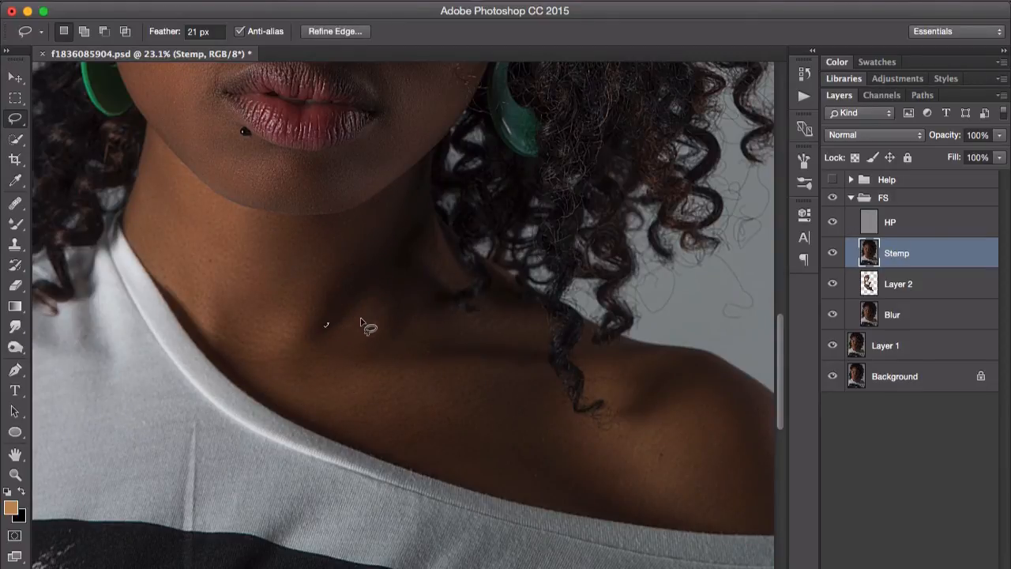
left_click(347, 297)
mouse_move(419, 168)
left_mouse_down()
mouse_move(378, 245)
mouse_move(311, 308)
mouse_move(315, 330)
mouse_move(366, 292)
mouse_move(383, 301)
mouse_move(392, 338)
mouse_move(423, 316)
mouse_move(455, 314)
mouse_move(437, 273)
mouse_move(424, 174)
left_mouse_up()
left_click(440, 304)
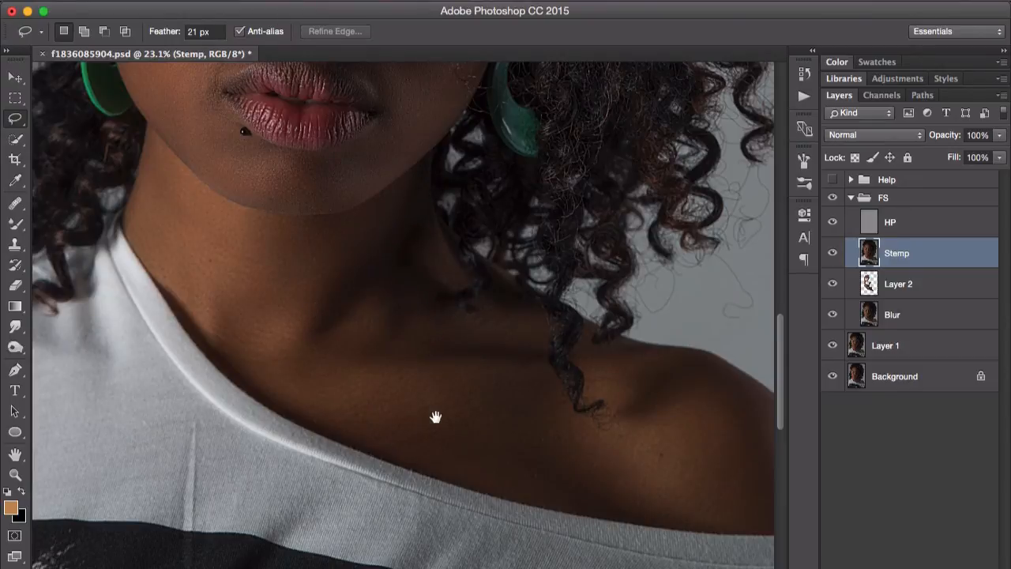
- Smooth the skin from the upper chest to the front of the shoulder with successive Lasso selections and the repeated Gaussian Blur, and deselect
mouse_move(434, 416)
left_mouse_down()
mouse_move(312, 324)
mouse_move(210, 325)
mouse_move(237, 344)
mouse_move(362, 326)
mouse_move(410, 294)
mouse_move(403, 262)
mouse_move(302, 250)
mouse_move(214, 275)
mouse_move(196, 298)
left_mouse_up()
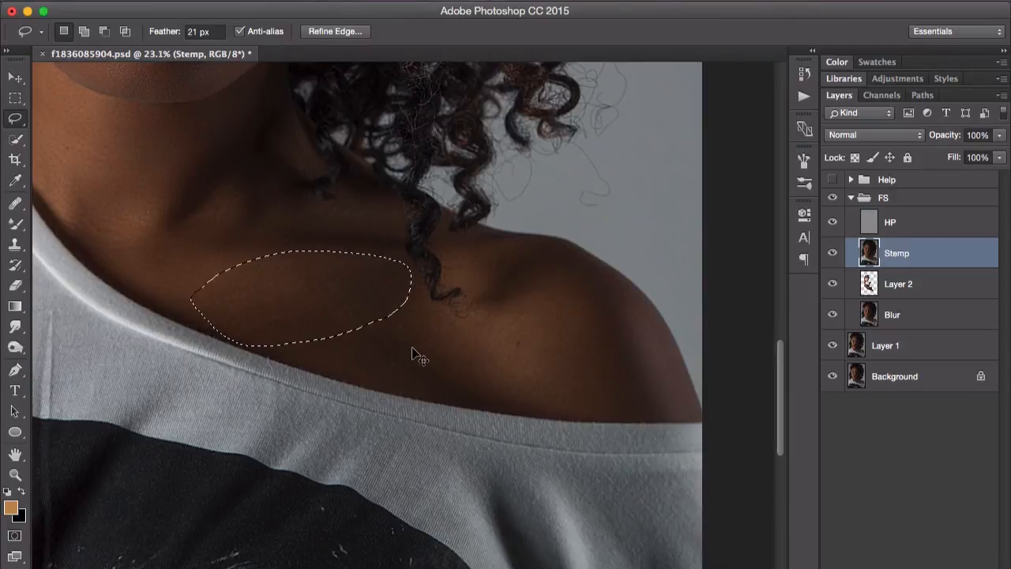
left_click(389, 345)
mouse_move(360, 327)
left_mouse_down()
mouse_move(451, 395)
mouse_move(481, 363)
mouse_move(397, 280)
mouse_move(361, 327)
left_mouse_up()
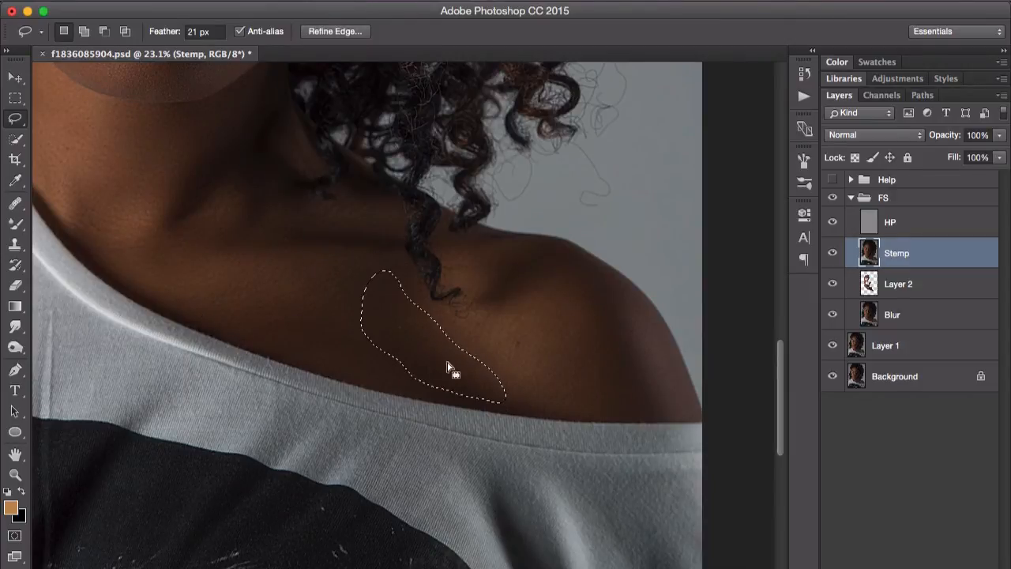
left_click(528, 326)
mouse_move(568, 285)
left_mouse_down()
mouse_move(501, 293)
mouse_move(453, 254)
mouse_move(474, 302)
mouse_move(441, 306)
mouse_move(480, 374)
mouse_move(516, 402)
mouse_move(570, 420)
mouse_move(600, 415)
mouse_move(613, 365)
mouse_move(605, 301)
left_mouse_up()
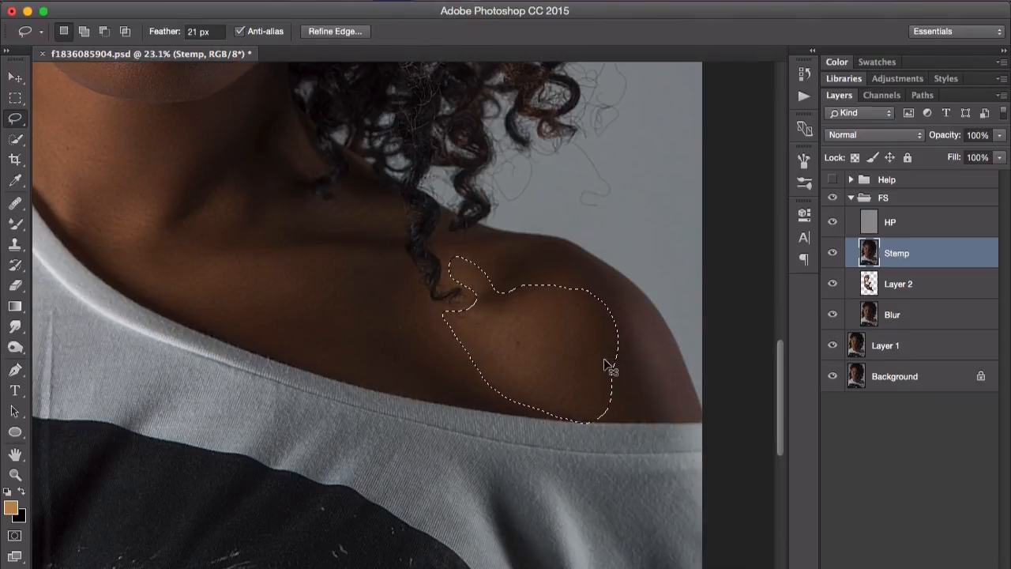
key("super+d")
- Try to smooth the outer shoulder with a Lasso selection running along its edge and the repeated Gaussian Blur, and undo it
mouse_move(517, 278)
left_mouse_down()
mouse_move(562, 282)
mouse_move(626, 371)
left_mouse_up()
mouse_move(698, 422)
left_mouse_down()
mouse_move(699, 396)
mouse_move(648, 307)
left_mouse_up()
left_click_drag(551, 236, 480, 238)
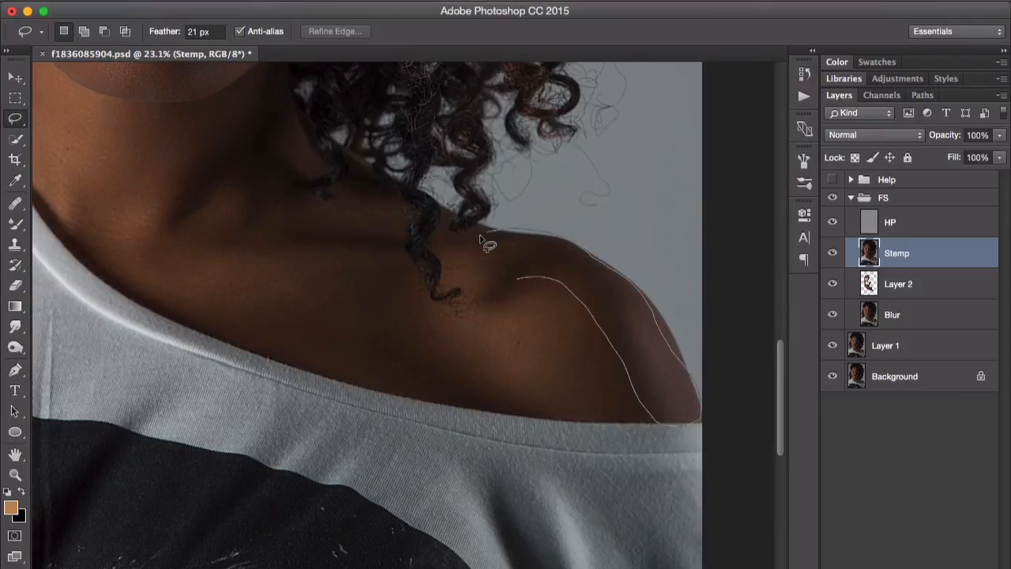
left_click_drag(517, 280, 518, 280)
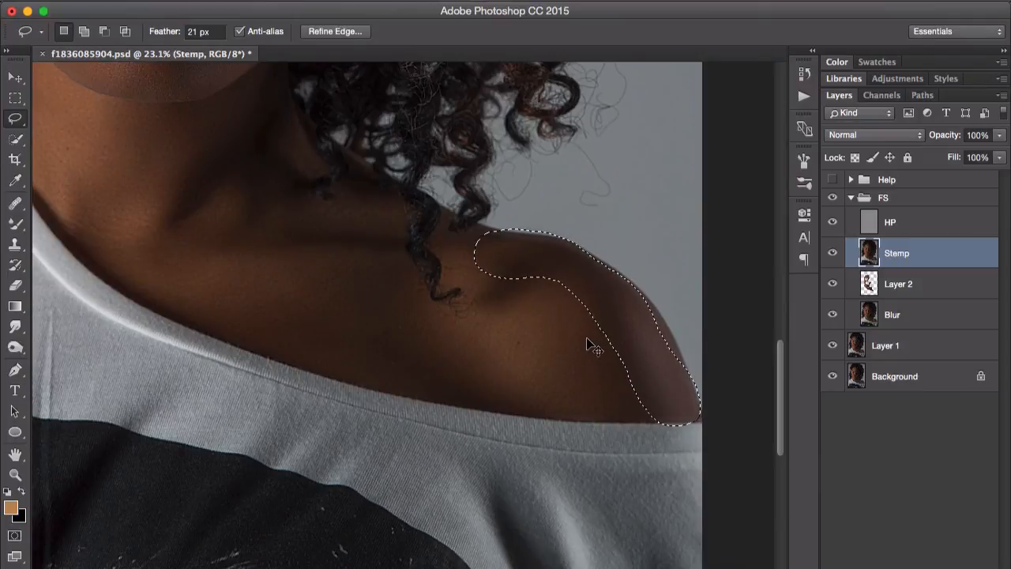
left_click(595, 348)
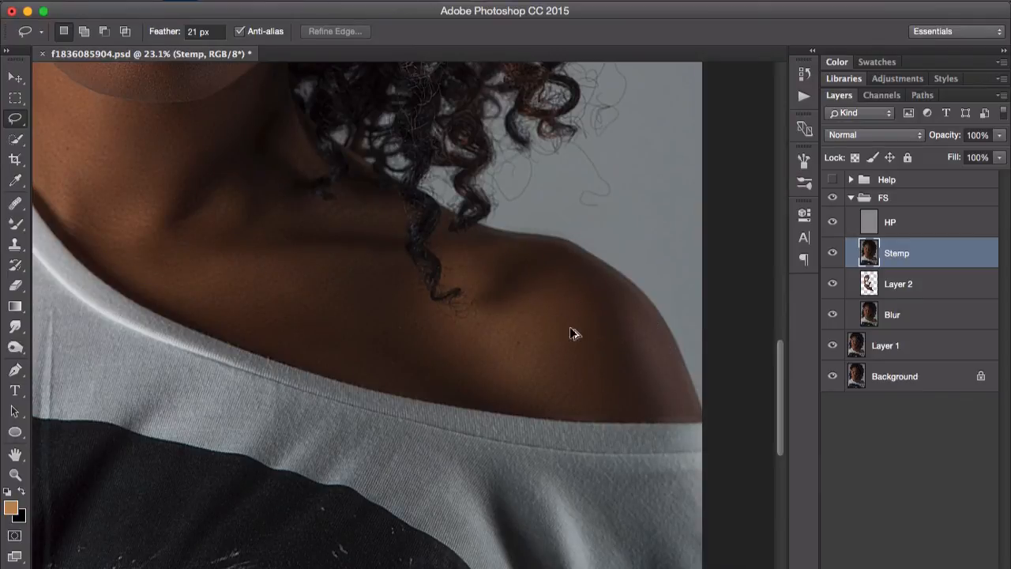
key("super+z")
key("super+d")
- Outline the shadowed outer shoulder just inside its edge with the Lasso, repeat the Gaussian Blur there, and deselect
left_click_drag(504, 246, 538, 251)
mouse_move(654, 324)
left_mouse_down()
mouse_move(678, 402)
mouse_move(625, 406)
mouse_move(598, 373)
mouse_move(571, 295)
mouse_move(508, 285)
mouse_move(502, 259)
left_mouse_up()
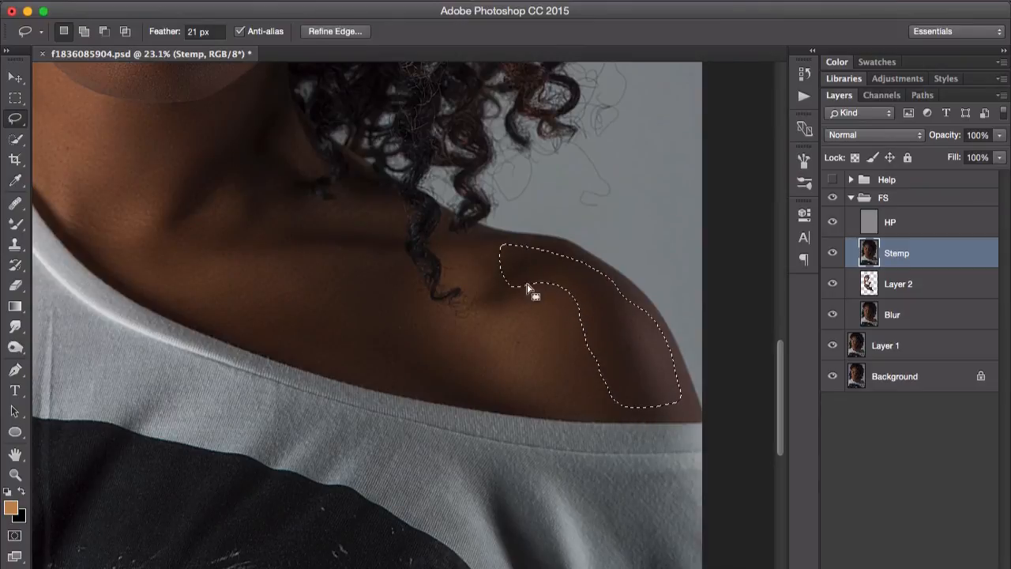
key("cmd+d")
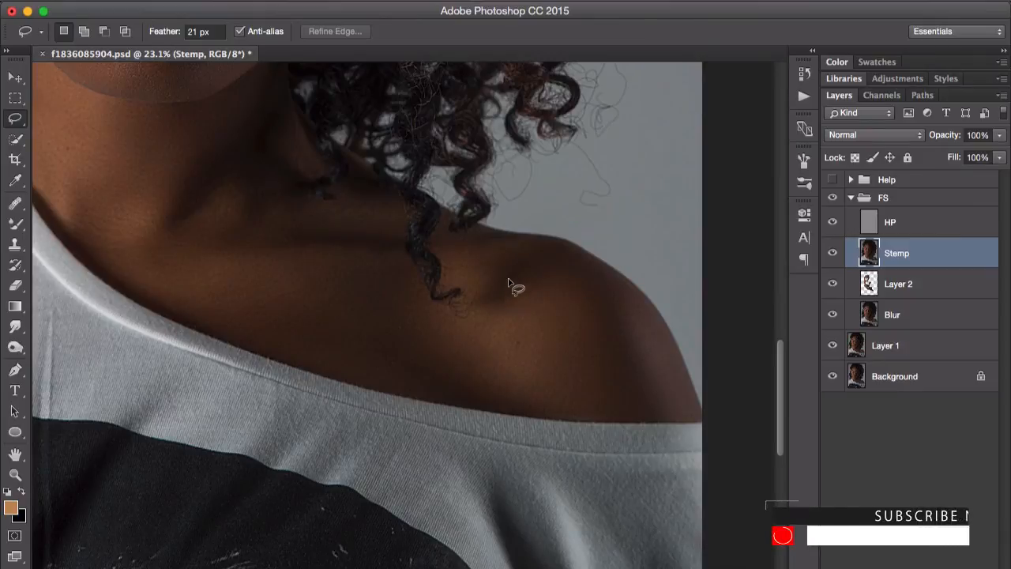
- Outline the curved tonal transition inside the shoulder with the Lasso, repeat the Gaussian Blur on it, and clear the selection
mouse_move(507, 309)
left_mouse_down()
mouse_move(543, 296)
mouse_move(555, 313)
mouse_move(533, 370)
mouse_move(541, 387)
mouse_move(572, 387)
mouse_move(602, 368)
mouse_move(604, 295)
left_mouse_up()
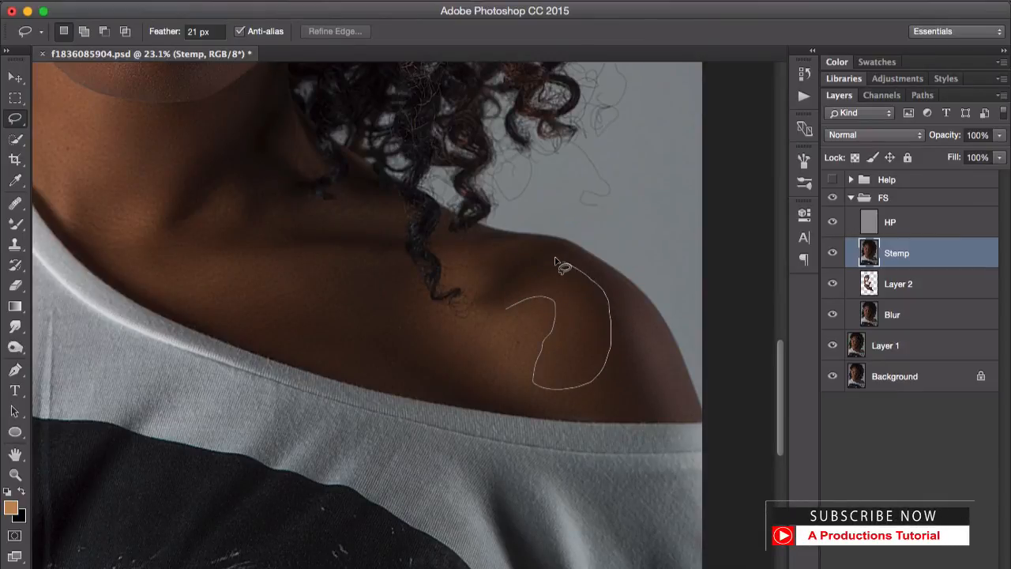
mouse_move(556, 263)
left_mouse_down()
mouse_move(513, 286)
mouse_move(499, 308)
left_mouse_up()
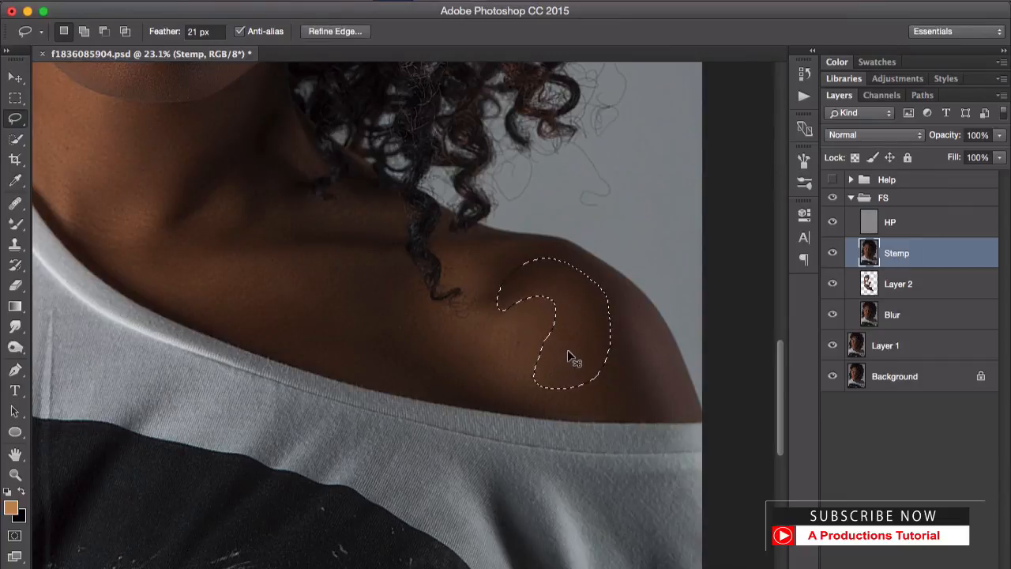
key("super+d")
mouse_move(522, 369)
left_mouse_down()
mouse_move(397, 384)
mouse_move(425, 368)
mouse_move(451, 420)
mouse_move(580, 363)
left_mouse_up()
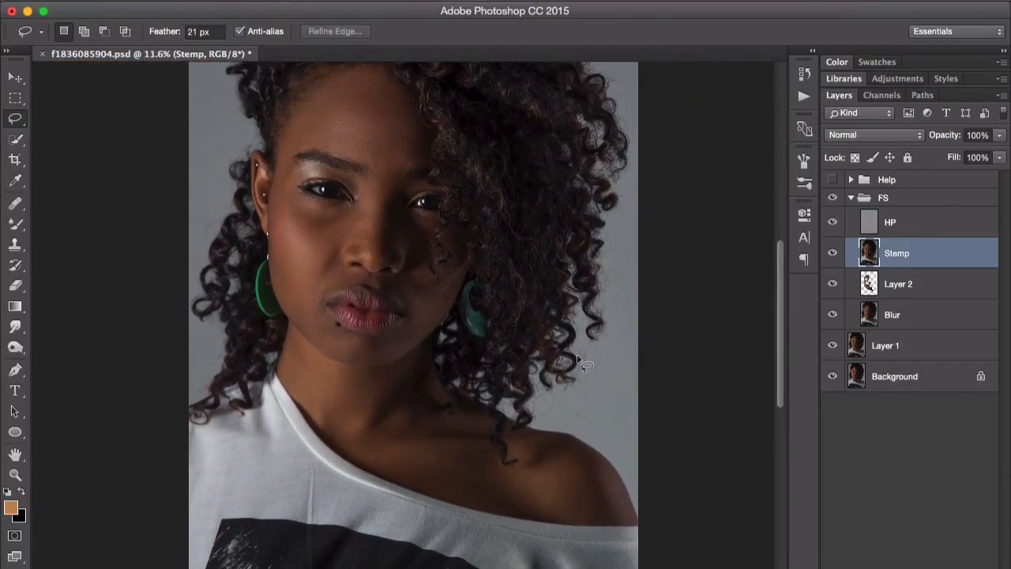
- Compare the portrait before and after the tonal smoothing by repeatedly hiding and showing the Stemp layer
left_click(832, 254)
left_click(831, 253)
left_click(830, 253)
left_click(830, 253)
left_click(830, 254)
left_click(830, 255)
left_click(831, 255)
left_click(831, 256)
left_click(831, 256)
left_click(831, 256)
- Save the retouched document and switch to the Move tool
key("super+s")
key("v")
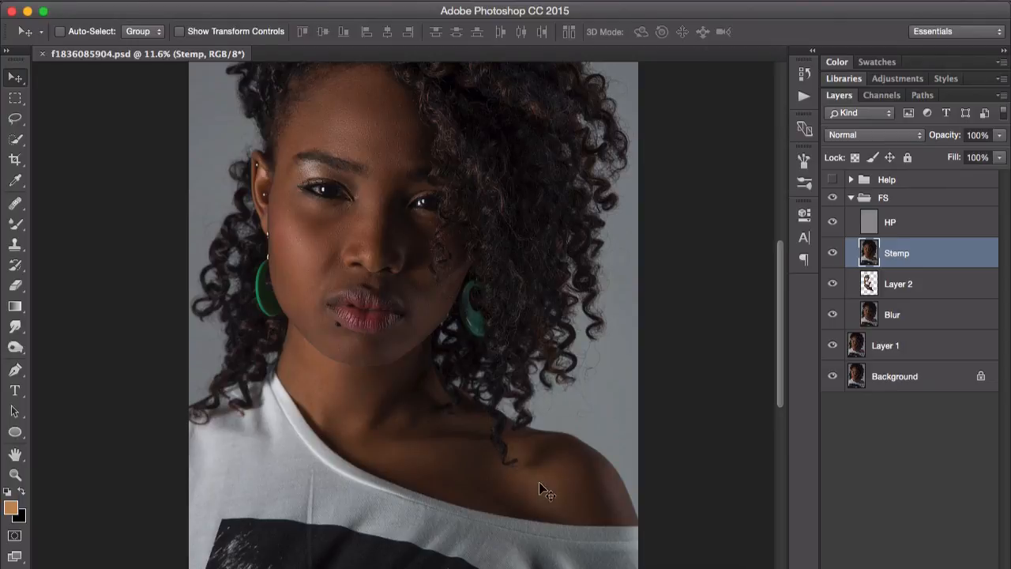
- Switch to Google Chrome and view the A Productions Tutorial YouTube channel and the Pakistan Freelance Portal Facebook group
mouse_move(551, 565)
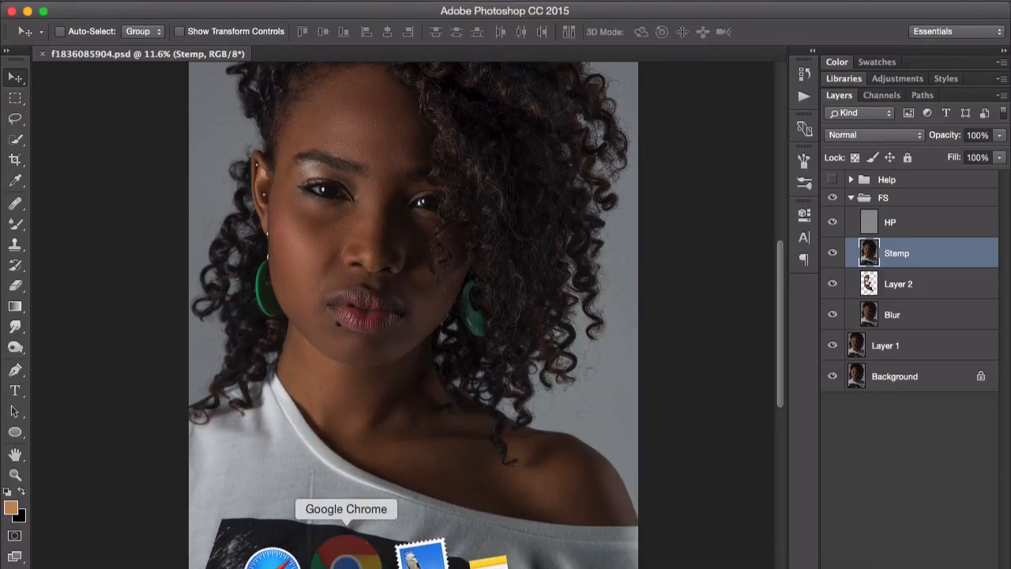
left_click(346, 556)
left_click(315, 22)
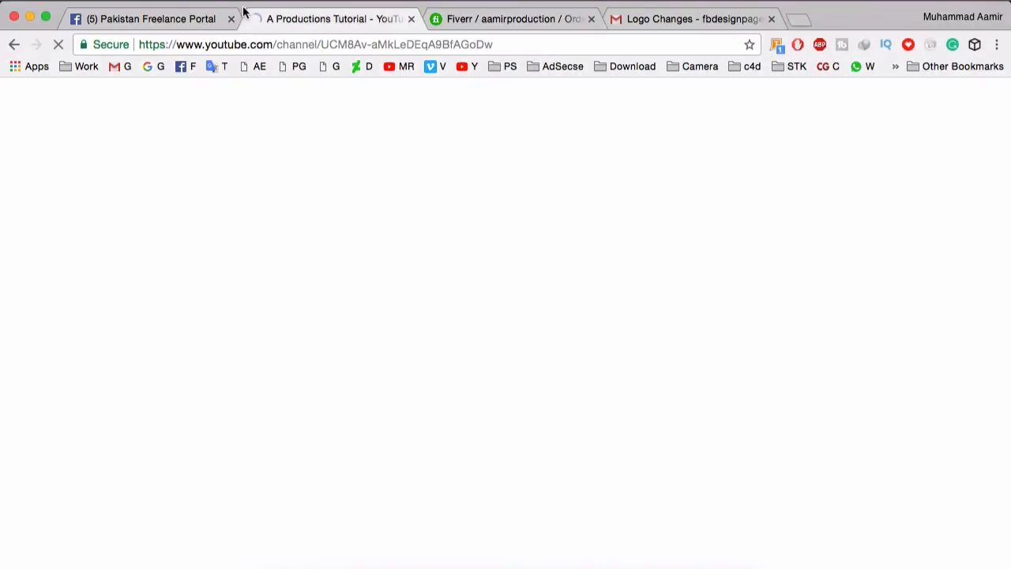
left_click(208, 21)
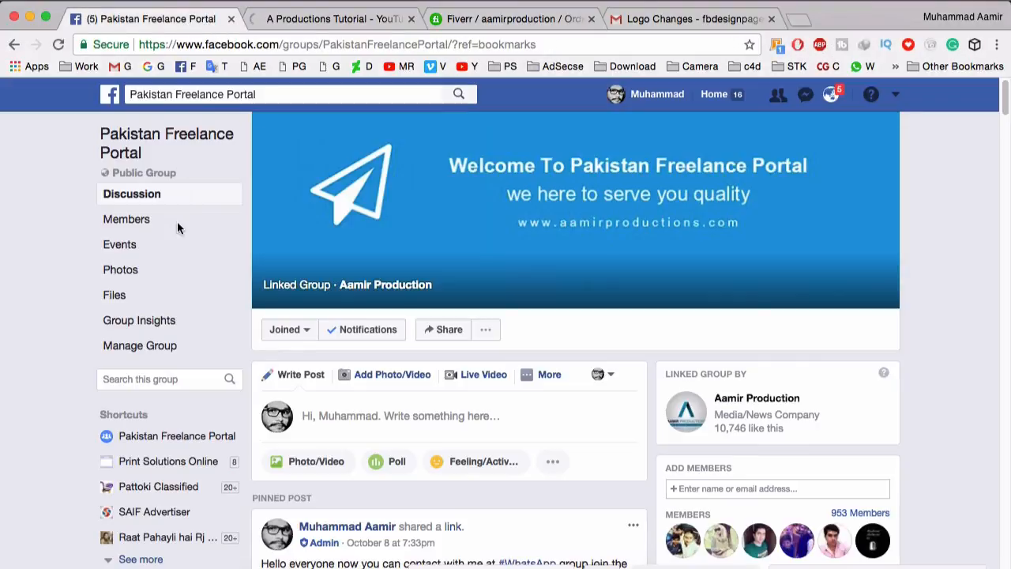
left_click(324, 20)
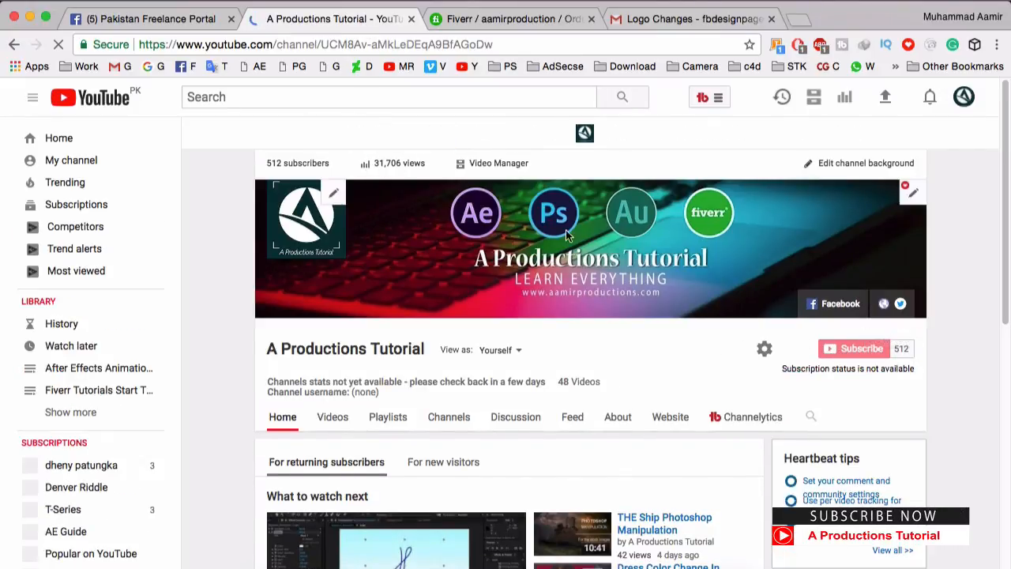
left_click(189, 21)
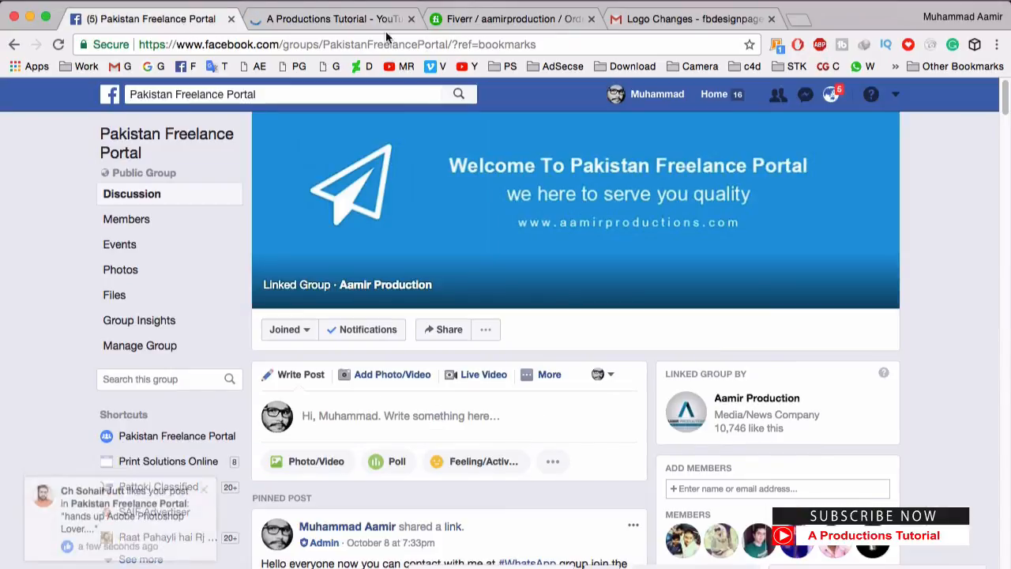